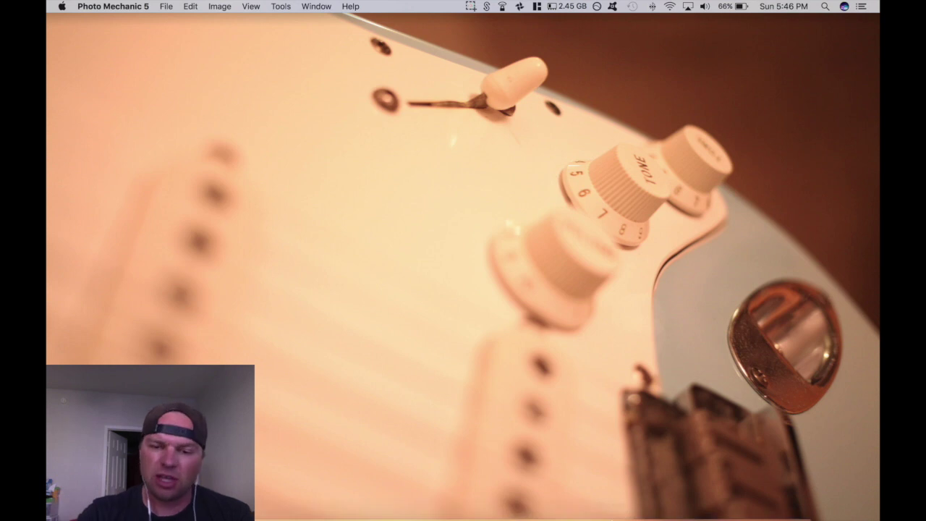
Step: Look over the concert photo thumbnails in the 2017-06-01 contact sheet and return to the first row
left_click(434, 503)
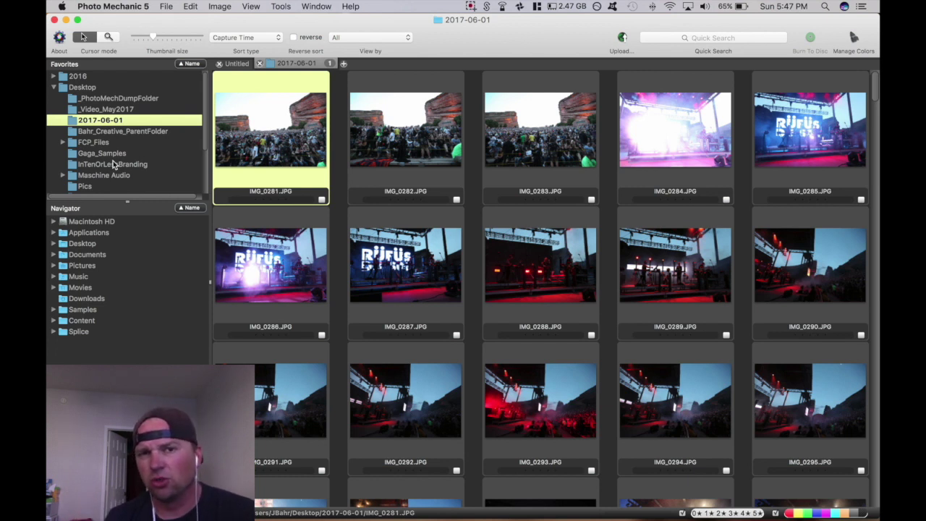
mouse_move(265, 139)
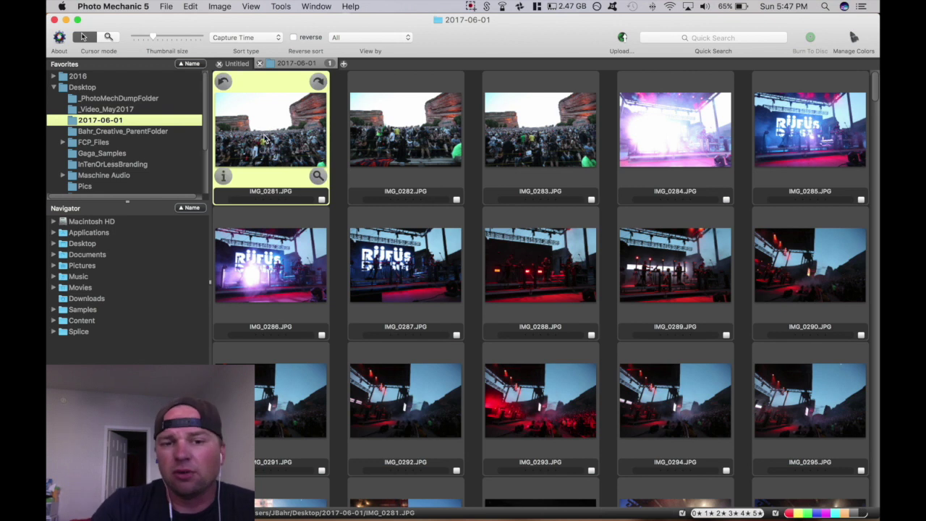
mouse_move(385, 161)
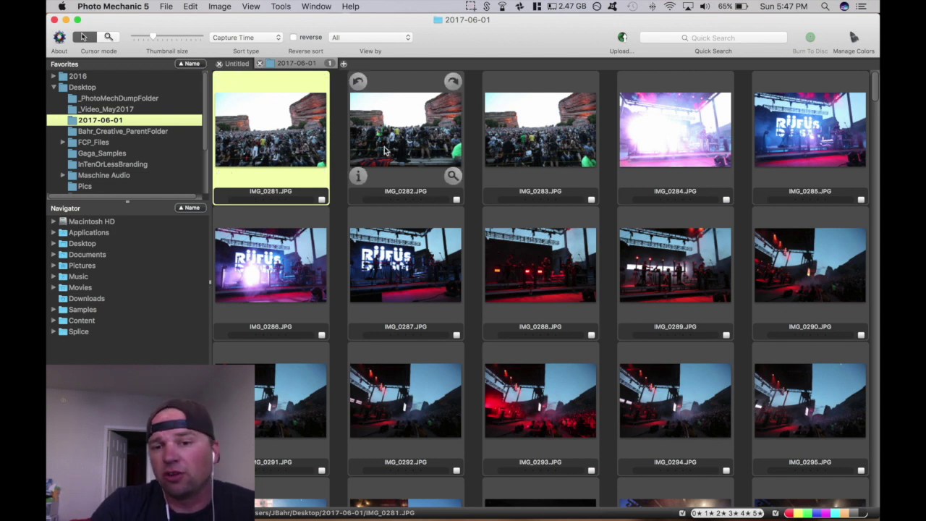
mouse_move(407, 277)
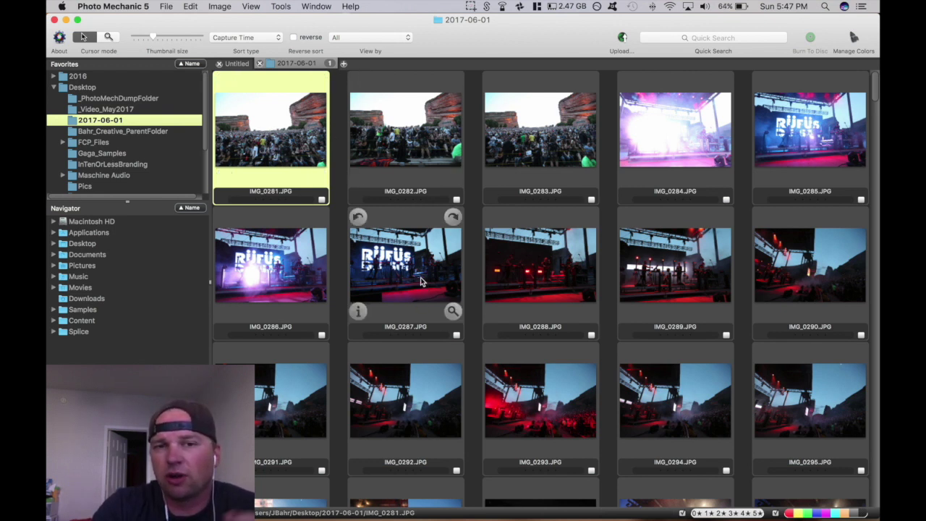
scroll(443, 282, "down", 15)
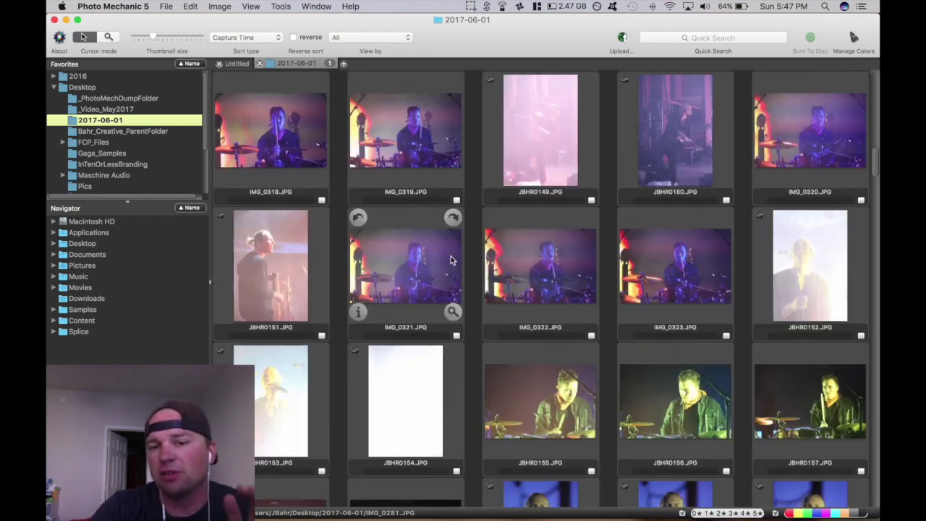
scroll(451, 259, "up", 15)
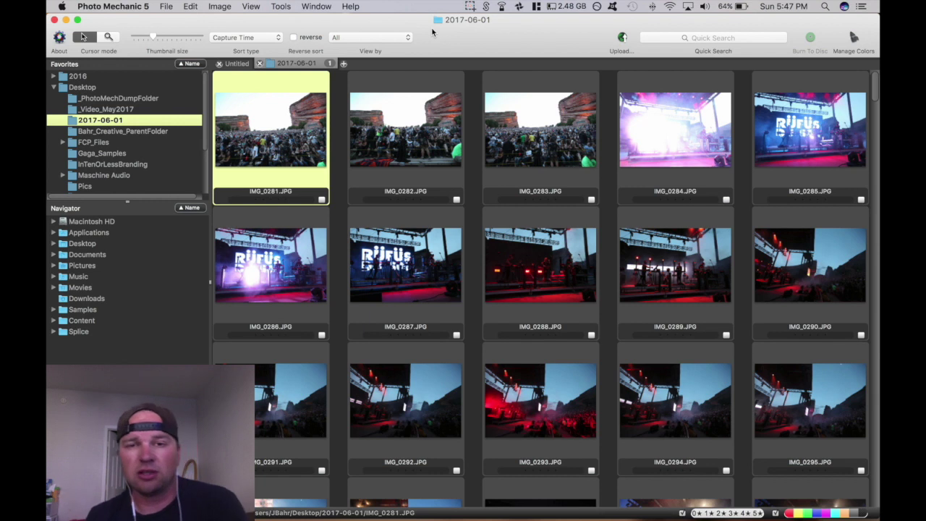
Step: Rename the 2017-06-01 folder in the favorites as 2017-06-01_RufusDuSol_RR
right_click(126, 123)
left_click(149, 215)
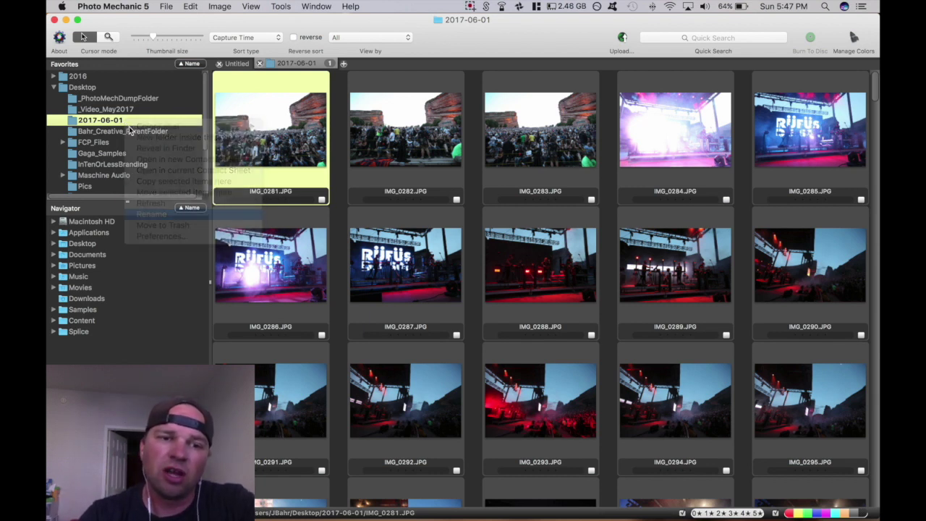
left_click(130, 120)
type("_R")
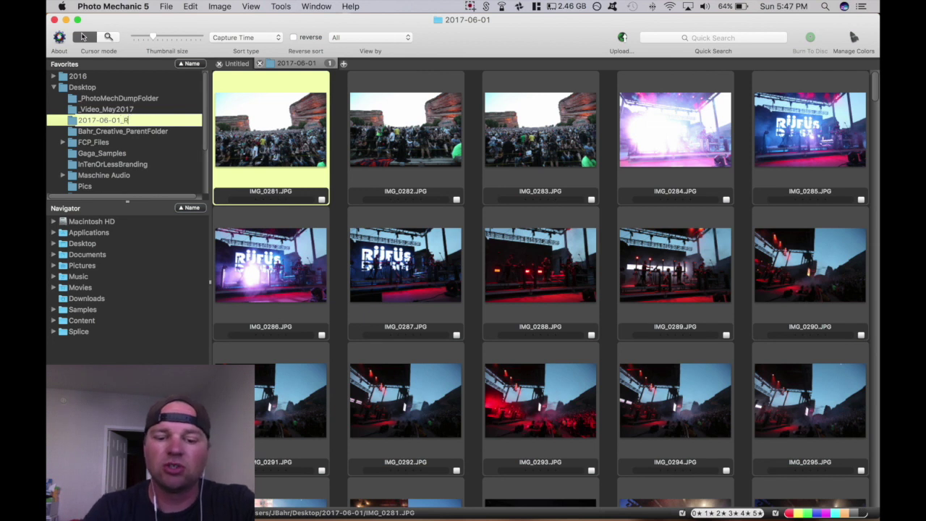
type("ufus_")
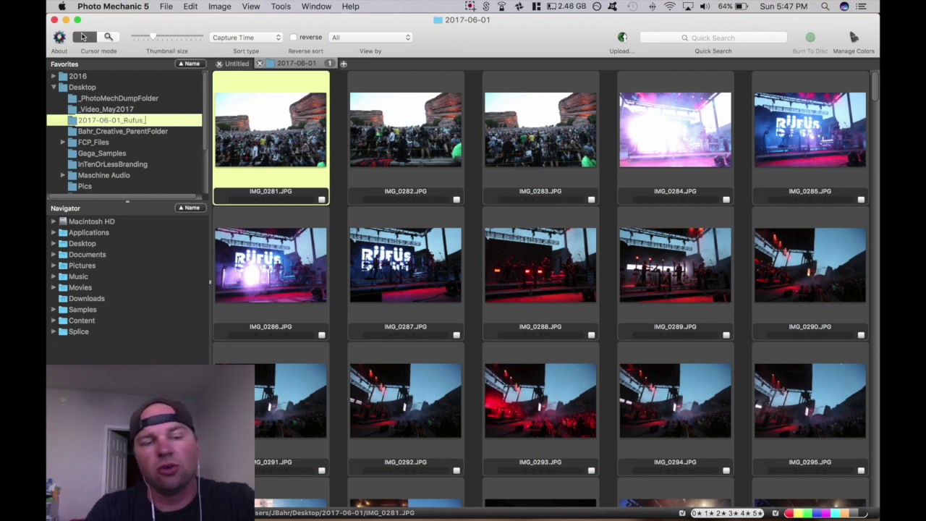
key("BackSpace")
type("DuSol_RR")
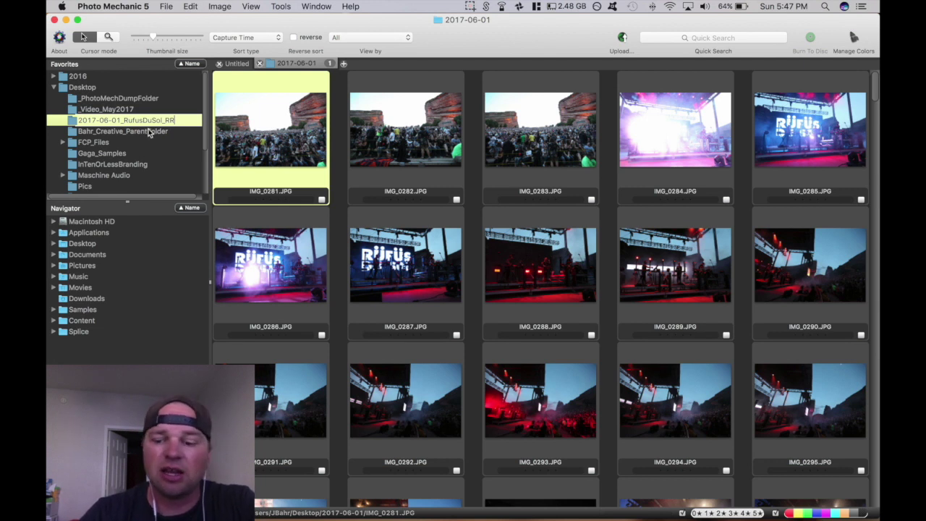
key("Return")
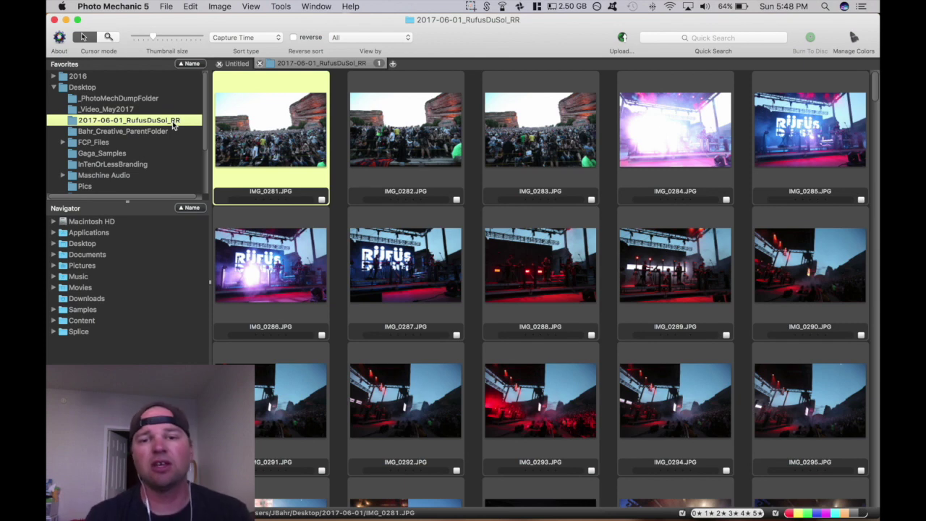
Step: Skim the renamed folder's thumbnails to the end and open the first photo, IMG_0281.JPG, in the large preview
scroll(506, 340, "down", 10)
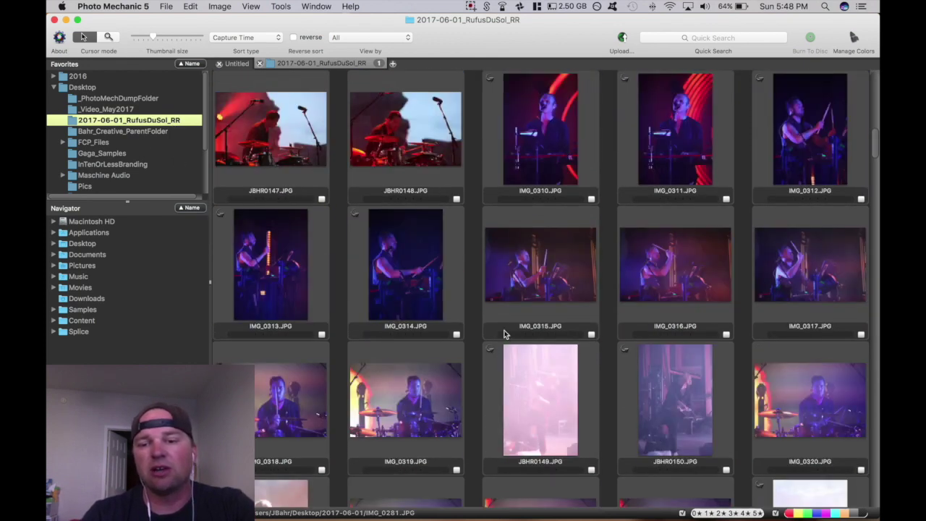
scroll(504, 334, "down", 20)
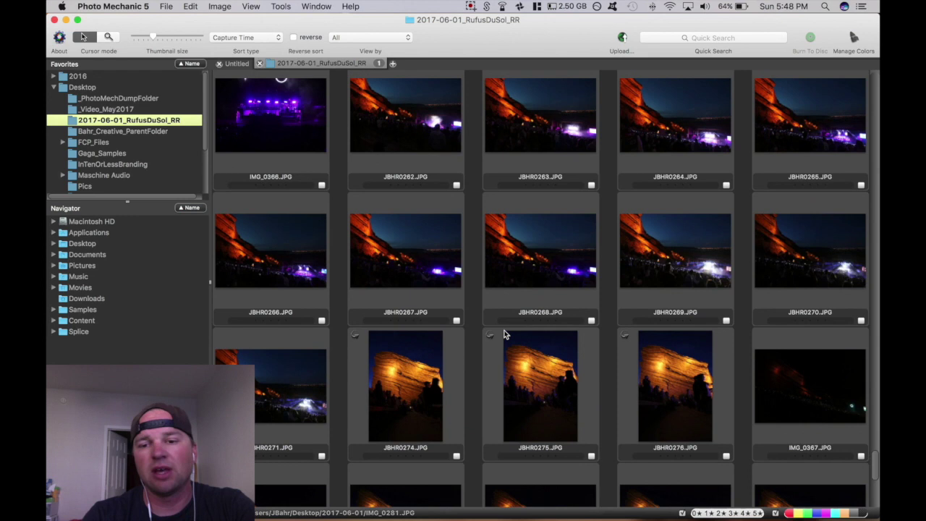
key("Home")
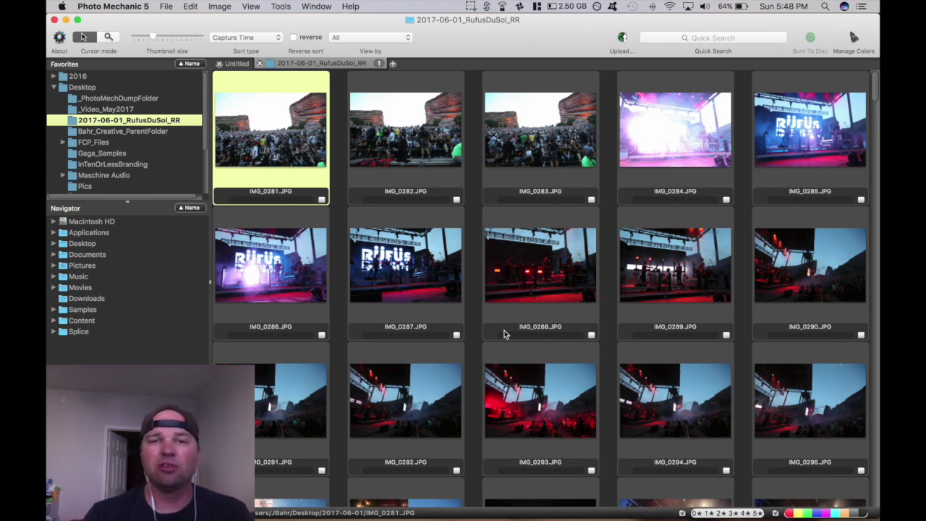
left_click(285, 141)
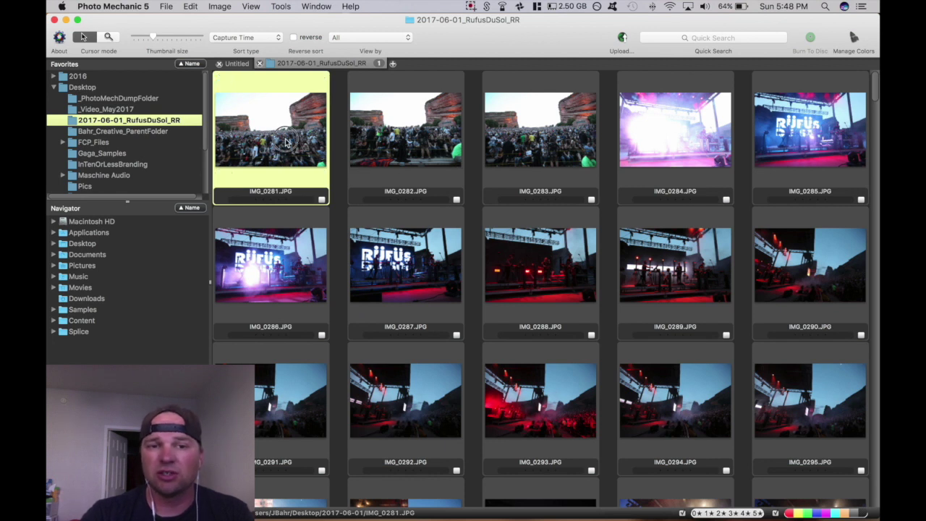
double_click(285, 142)
key("Right")
key("Left")
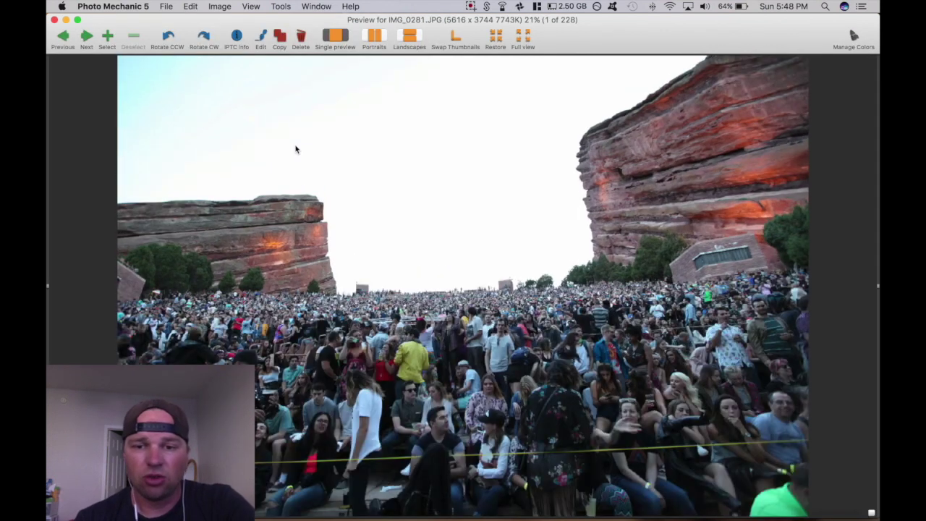
Step: Compare the opening crowd and wide stage shots in the preview, going back and forth between similar frames up to IMG_0303.JPG
key("Right")
key("Right")
key("Right")
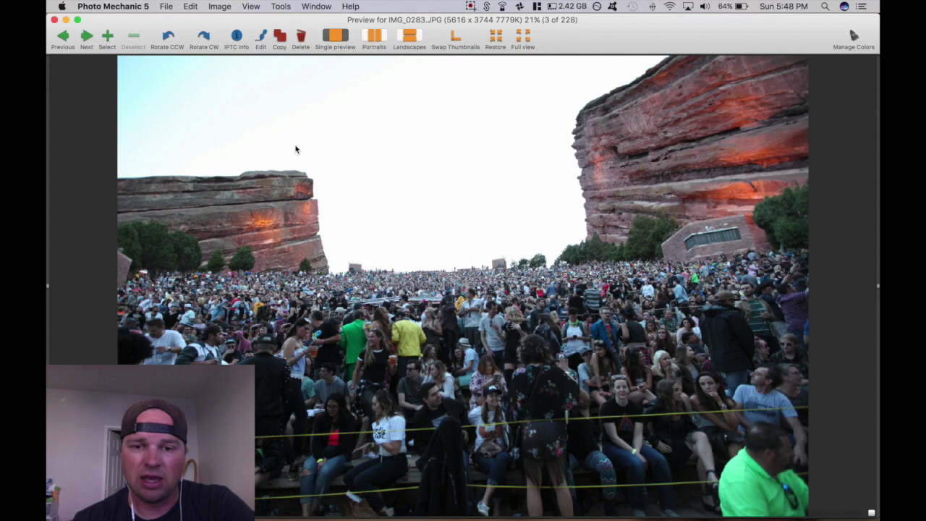
key("Left")
key("Right")
key("Right")
key("Right")
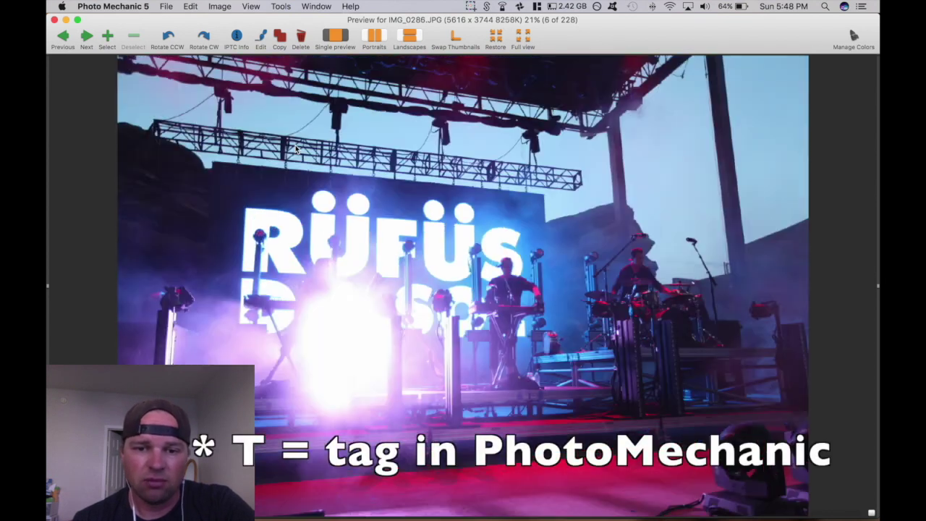
key("Left")
key("Right")
key("Right")
key("Right")
key("Right")
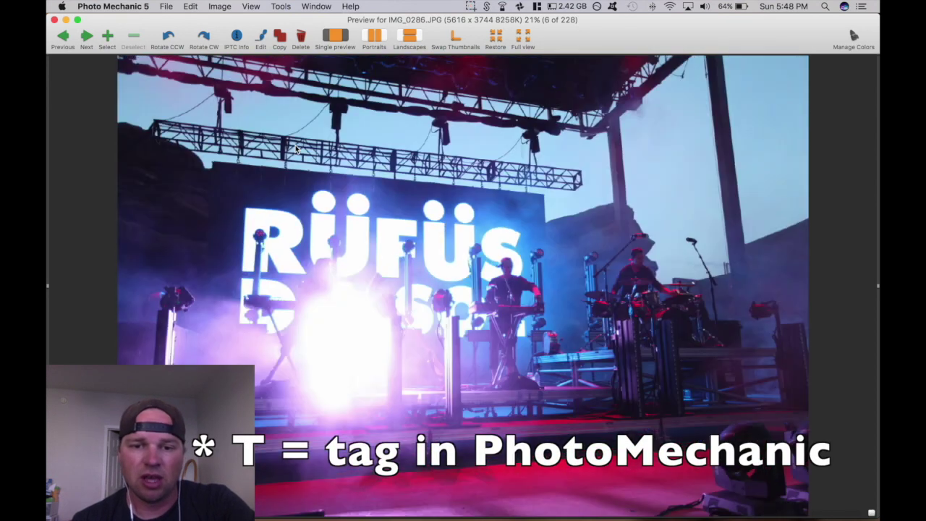
key("Right")
key("Left")
key("Right")
key("Right")
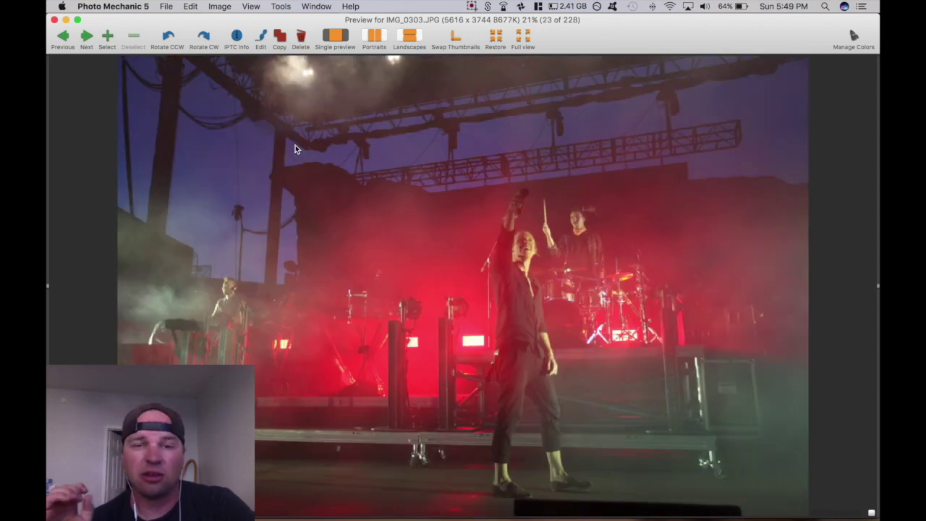
Step: Review the red-lit stage shots in the large preview and continue to the portrait of the percussionist, IMG_0312.JPG
key("Right")
key("Right")
key("Right")
key("Right")
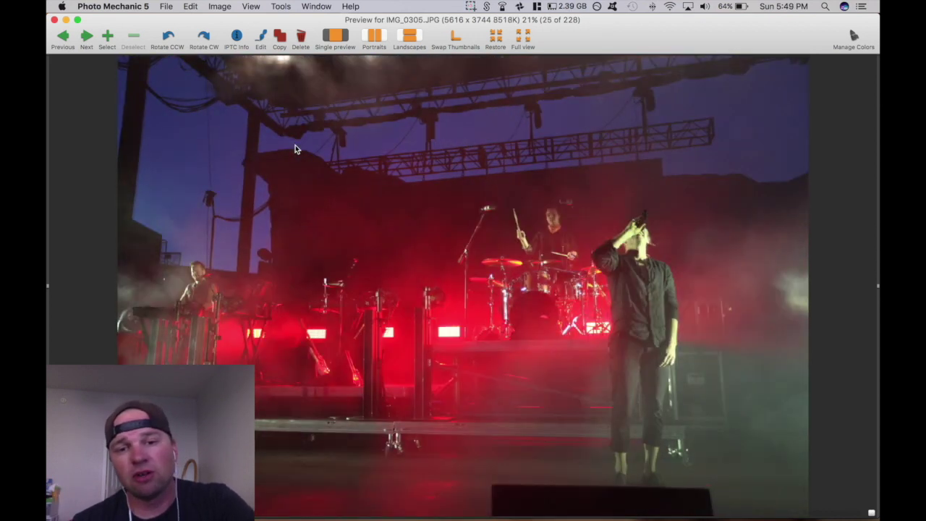
key("Right")
key("Right")
key("Right")
key("Right")
key("Right")
key("Right")
key("Right")
key("Right")
key("Right")
key("Right")
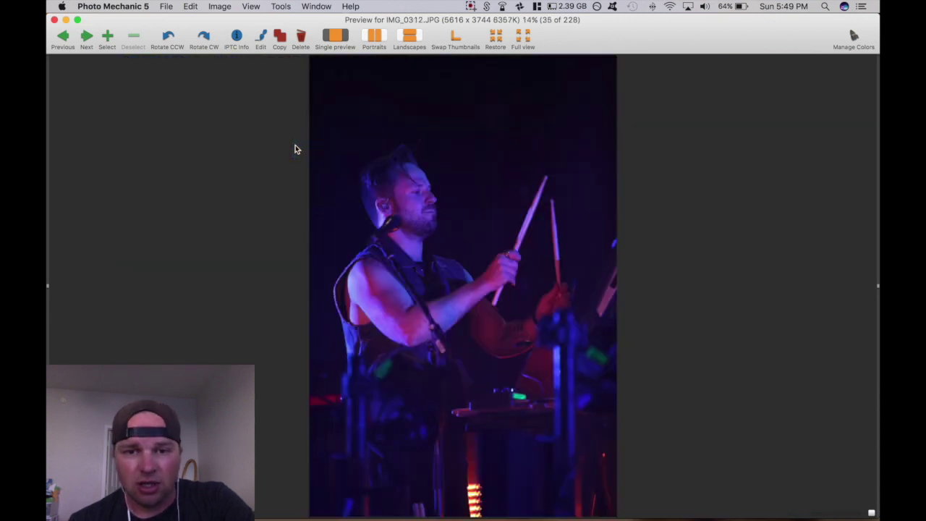
Step: Compare the similar percussionist frames around IMG_0315.JPG and IMG_0316.JPG, then advance to the drummer photo IMG_0319.JPG
key("Right")
key("Right")
key("Right")
key("Right")
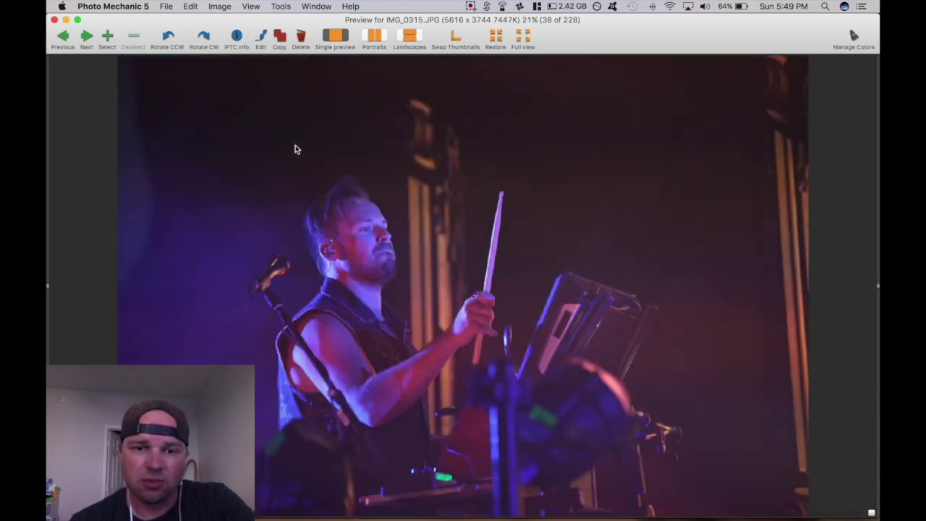
key("Left")
key("Left")
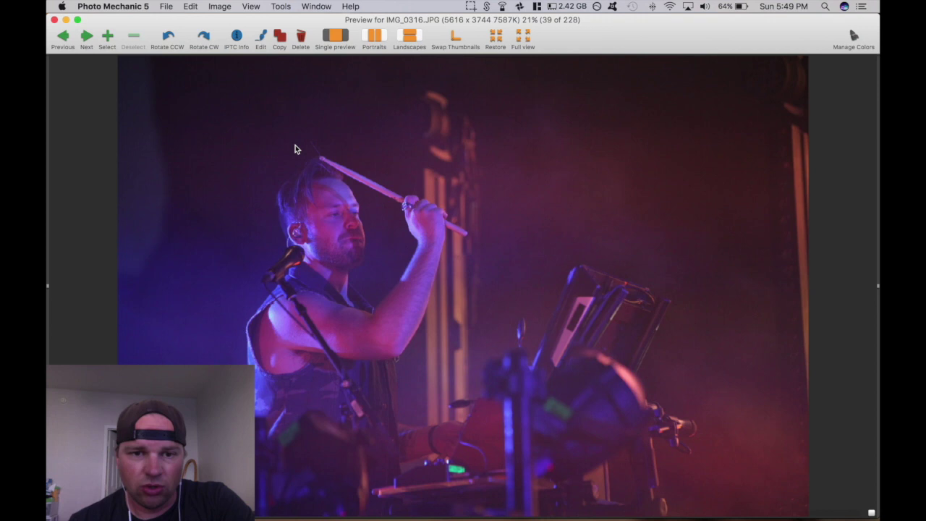
key("Right")
key("Right")
key("Right")
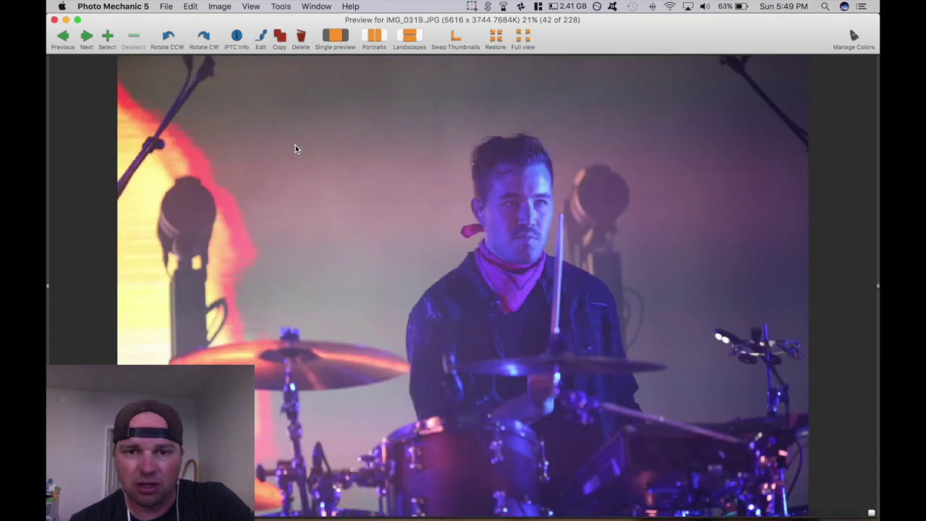
Step: Review the drummer frames past IMG_0322.JPG and continue to the singer's close-up portrait, JBHR0163.JPG
key("Right")
key("Right")
key("Right")
key("Right")
key("Right")
key("Right")
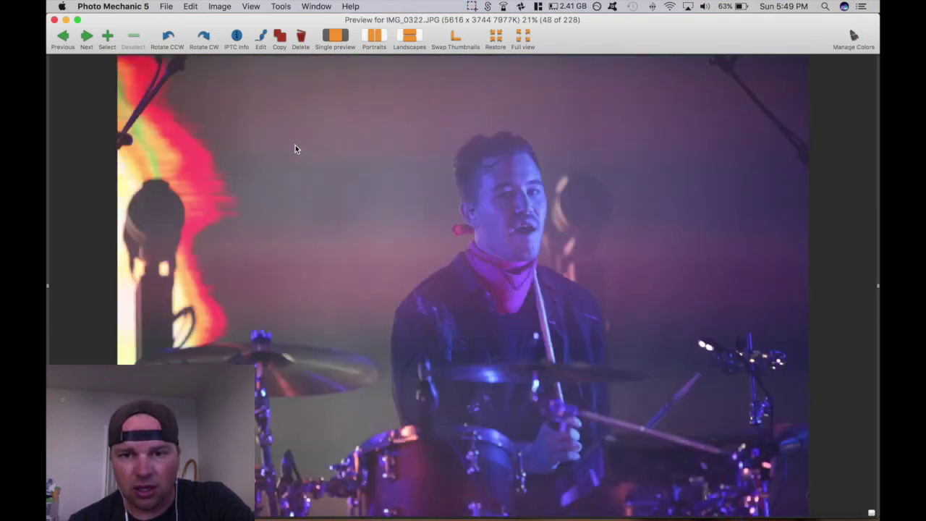
key("Right")
key("Right")
key("Right")
key("Right")
key("Right")
key("Right")
key("Right")
key("Right")
key("Right")
key("Right")
key("Right")
key("Right")
key("Right")
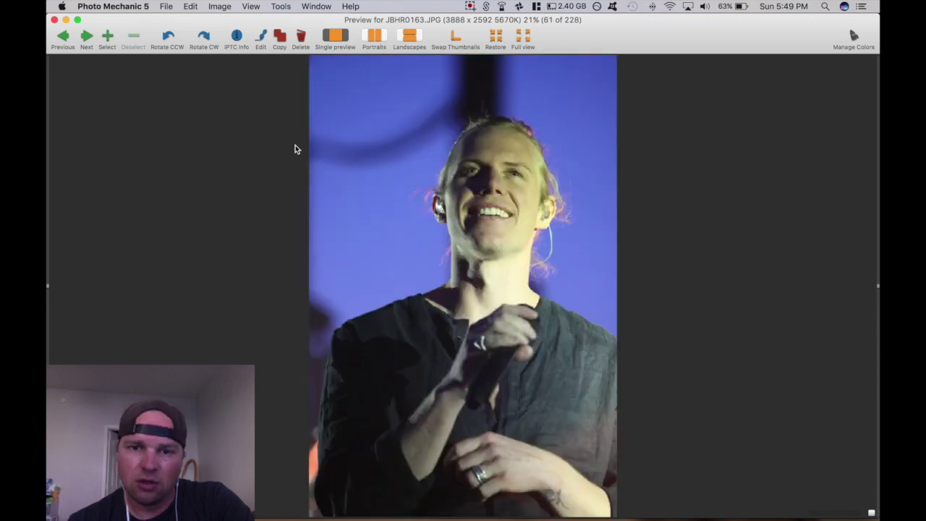
Step: Review the singer portraits, including JBHR0169.JPG and the overexposed JBHR0177.JPG, up to the drummer portrait IMG_0328.JPG
key("Right")
key("Right")
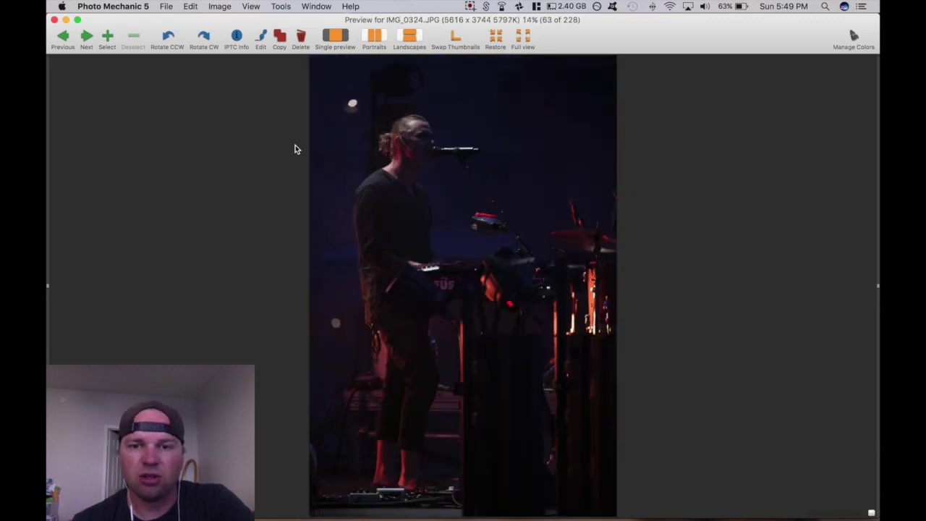
key("Right")
key("Right")
key("Right")
key("Right")
key("Right")
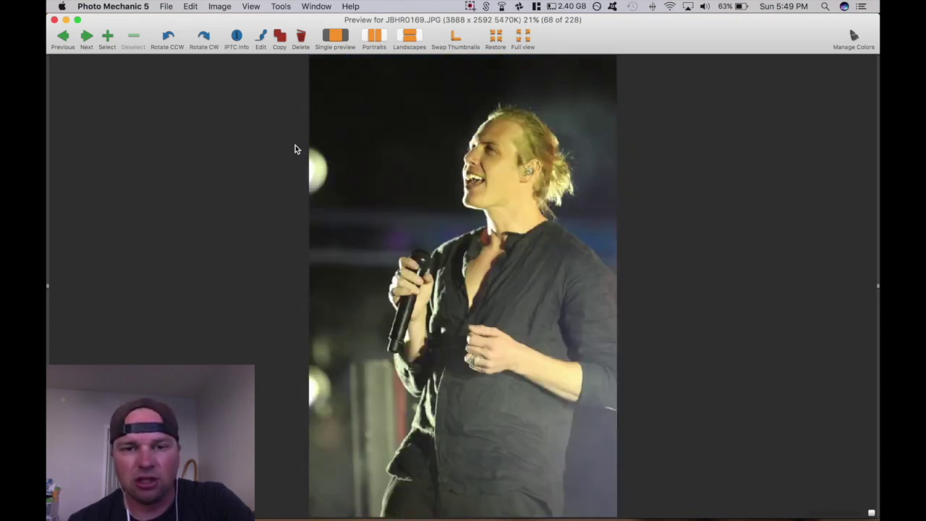
key("Right")
key("Right")
key("Right")
key("Right")
key("Right")
key("Right")
key("Right")
key("Right")
key("Right")
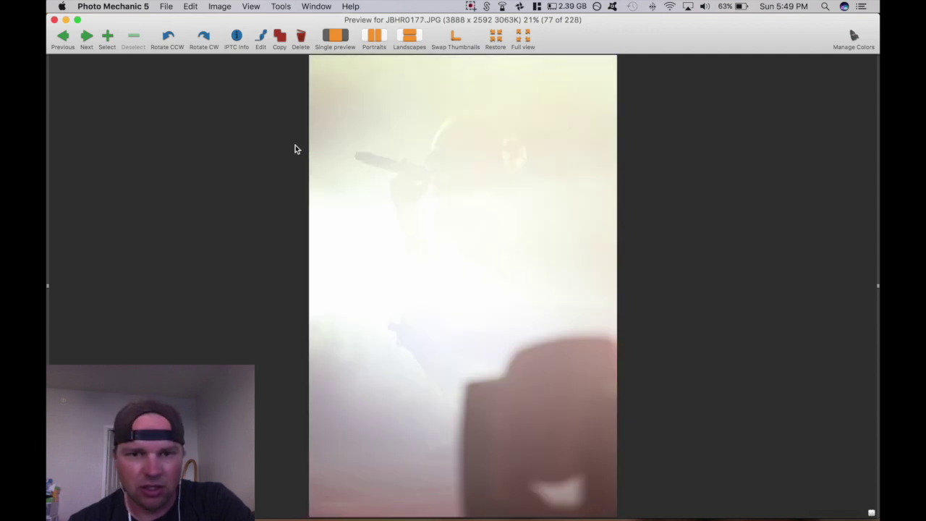
key("Right")
key("Right")
key("Right")
key("Right")
key("Right")
key("Right")
key("Right")
key("Right")
key("Right")
key("Right")
key("Right")
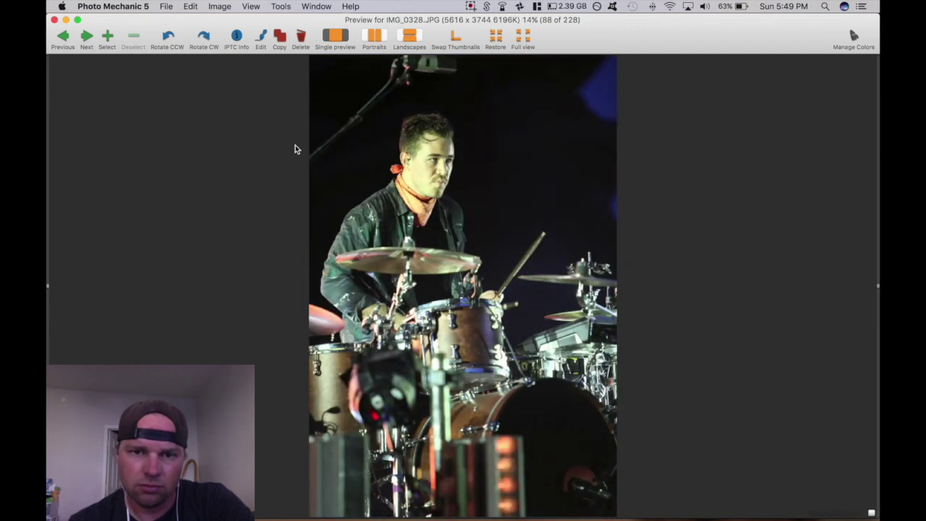
Step: Skim quickly through the following band member shots, past JBHR0199.JPG, to the orange-lit drummer photo IMG_0350.JPG
key("Right")
key("Right")
key("Right")
key("Right")
key("Right")
key("Right")
key("Right")
key("Right")
key("Right")
key("Right")
key("Right")
key("Right")
key("Right")
key("Right")
key("Right")
key("Right")
key("Right")
key("Right")
key("Right")
key("Right")
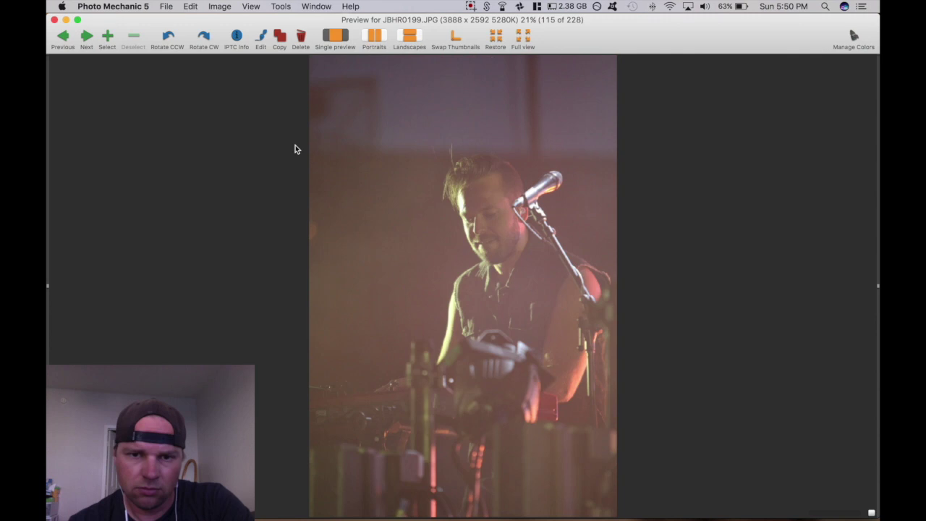
key("Right")
key("Right")
key("Right")
key("Right")
key("Right")
key("Right")
key("Right")
key("Right")
key("Right")
key("Right")
key("Right")
key("Right")
key("Right")
key("Right")
key("Right")
key("Right")
key("Right")
key("Right")
key("Right")
key("Right")
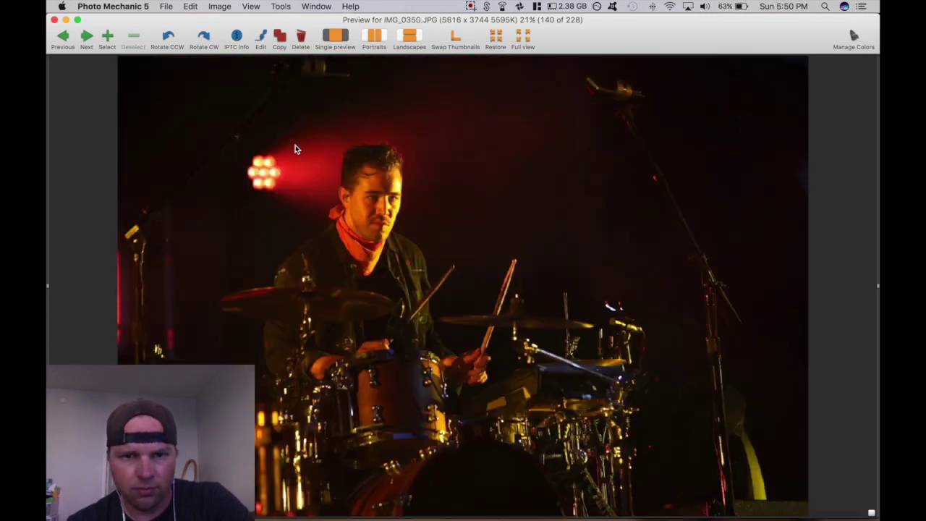
Step: Skim the remaining performance and crowd photos, past JBHR0236.JPG, to the wide night view of the amphitheatre, JBHR0266.JPG
key("Right")
key("Right")
key("Right")
key("Right")
key("Right")
key("Right")
key("Right")
key("Right")
key("Right")
key("Right")
key("Right")
key("Right")
key("Right")
key("Right")
key("Right")
key("Right")
key("Right")
key("Right")
key("Right")
key("Right")
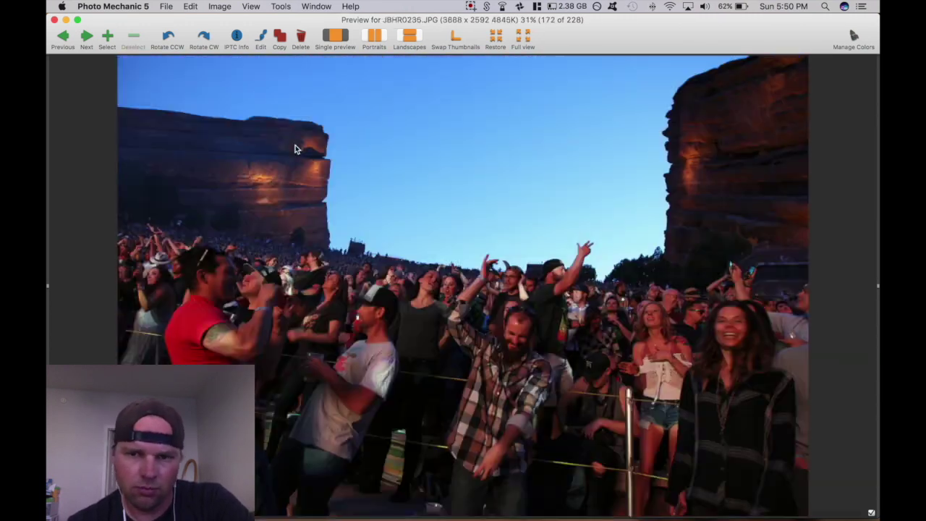
key("Right")
key("Right")
key("Right")
key("Right")
key("Right")
key("Right")
key("Right")
key("Right")
key("Right")
key("Right")
key("Right")
key("Right")
key("Right")
key("Right")
key("Right")
key("Right")
key("Right")
key("Right")
key("Right")
key("Right")
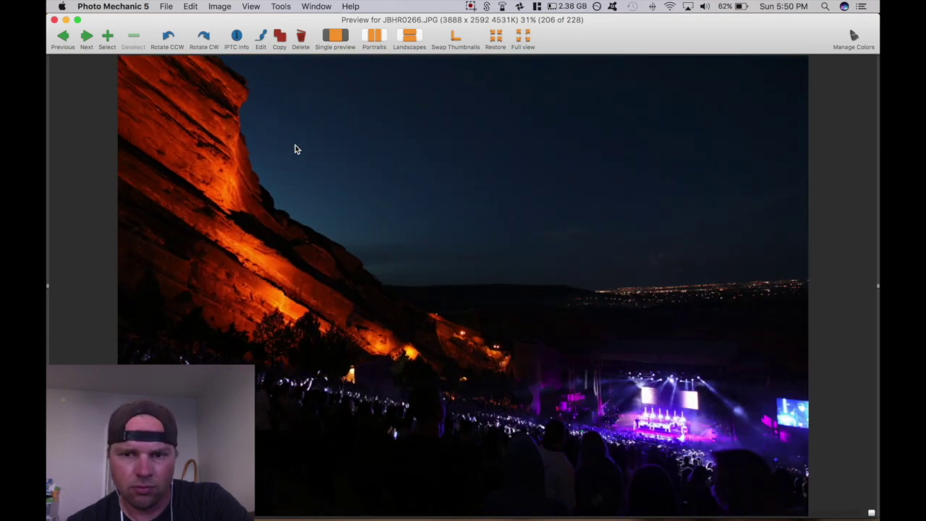
Step: Skim the remaining night shots of the amphitheatre up to the last photo, JBHR0278.JPG, and return to the thumbnails
key("Right")
key("Right")
key("Right")
key("Right")
key("Right")
key("Right")
key("Right")
key("Right")
key("Right")
key("Right")
key("Right")
key("Right")
key("Right")
key("Right")
key("Right")
key("Right")
key("Right")
key("Right")
key("Right")
key("Right")
key("Escape")
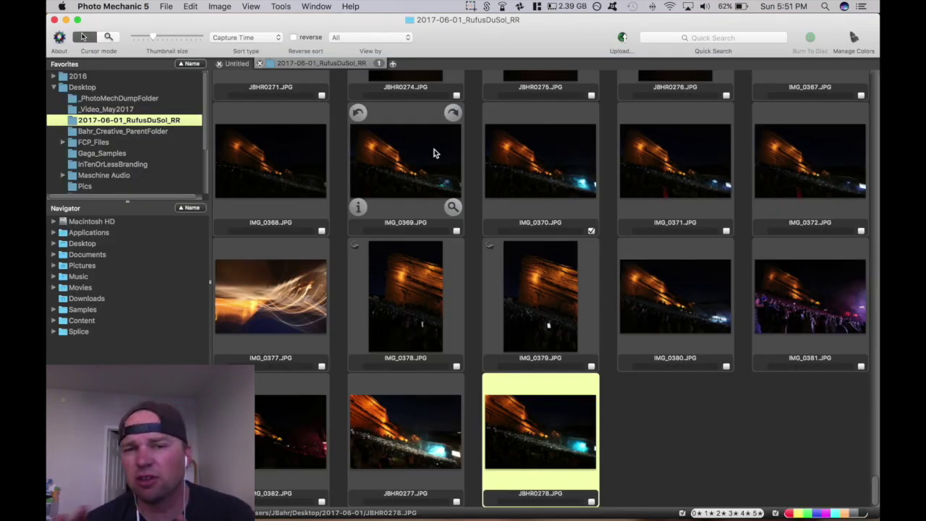
Step: Filter the 2017-06-01_RufusDuSol_RR thumbnails to show only the Tagged photos
left_click(363, 39)
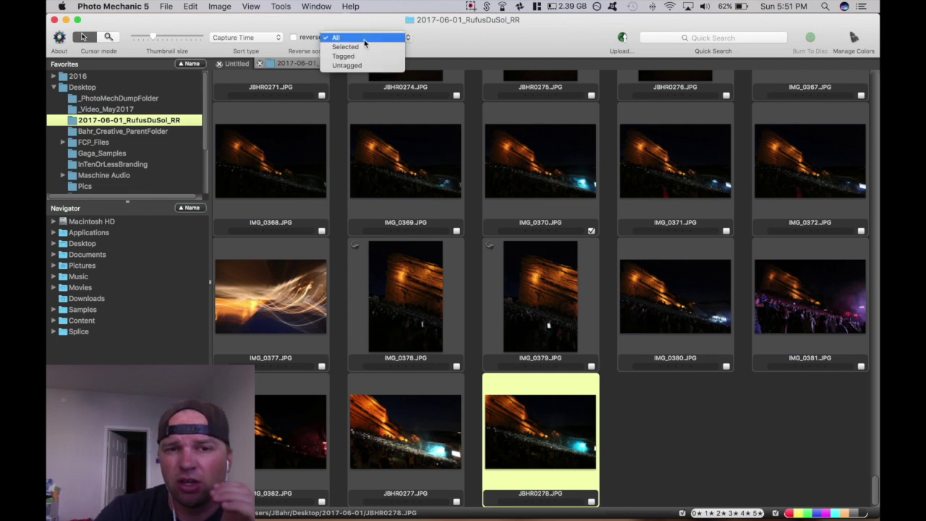
left_click(344, 56)
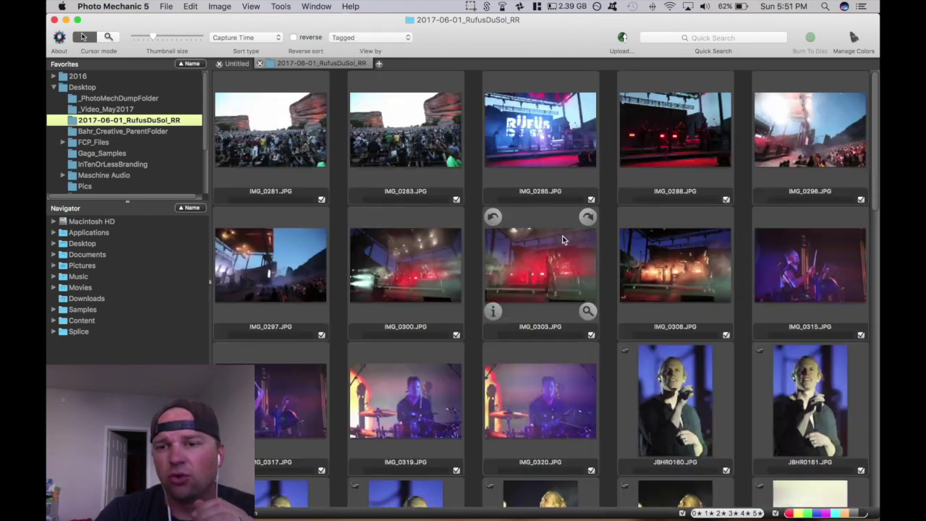
scroll(564, 240, "down", 15)
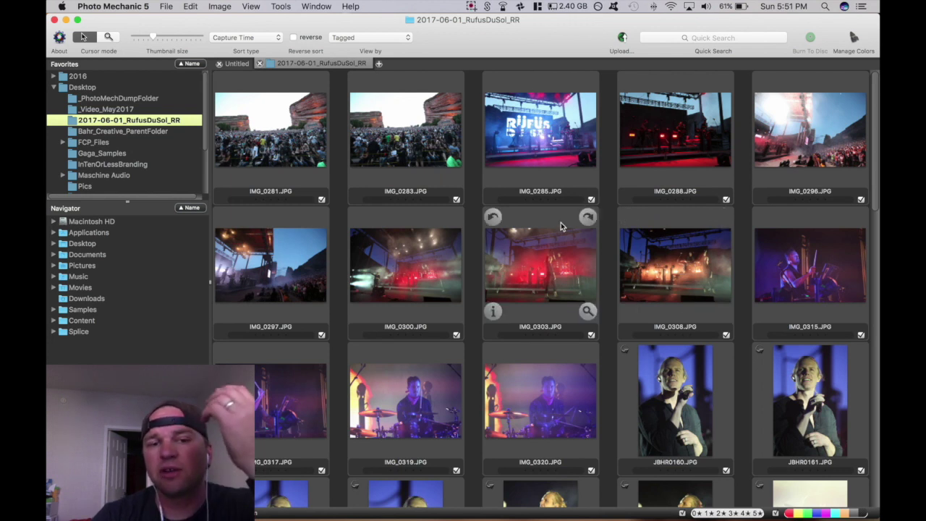
Step: Preview IMG_0281.JPG in the side-by-side Portraits layout and compare it with the similar crowd shot IMG_0283.JPG
mouse_move(390, 130)
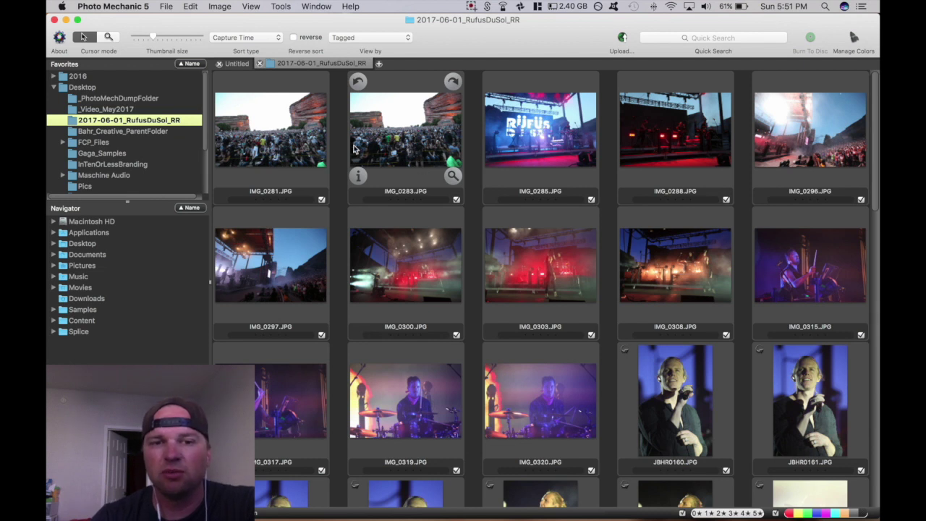
double_click(282, 141)
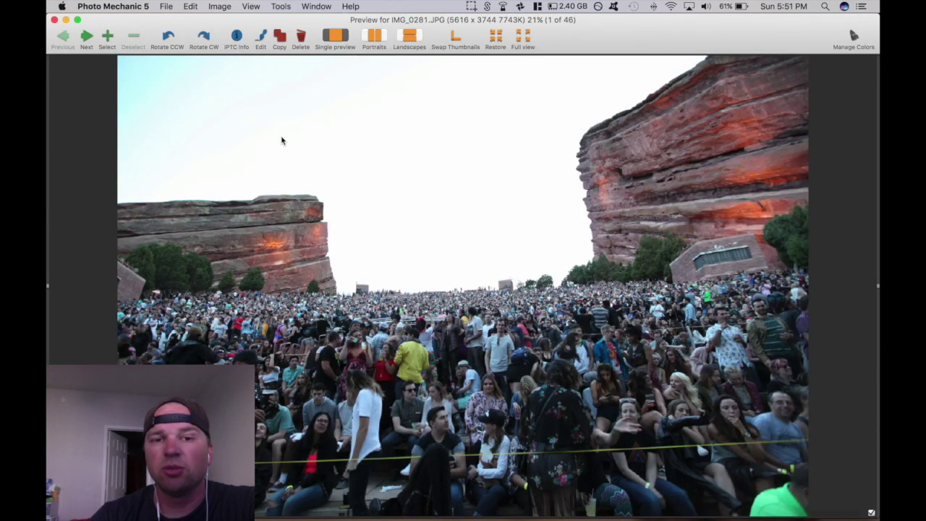
left_click(374, 35)
key("Right")
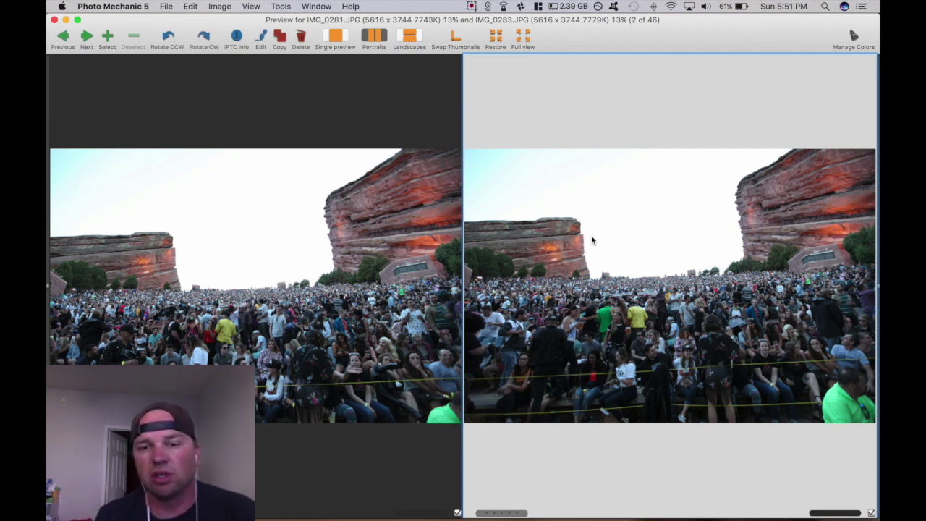
key("Right")
key("Left")
key("Left")
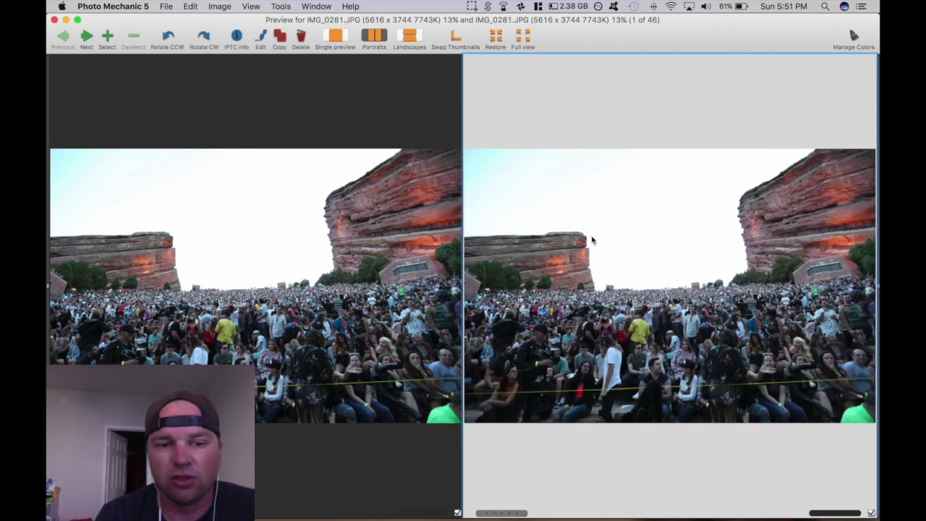
key("Right")
key("Left")
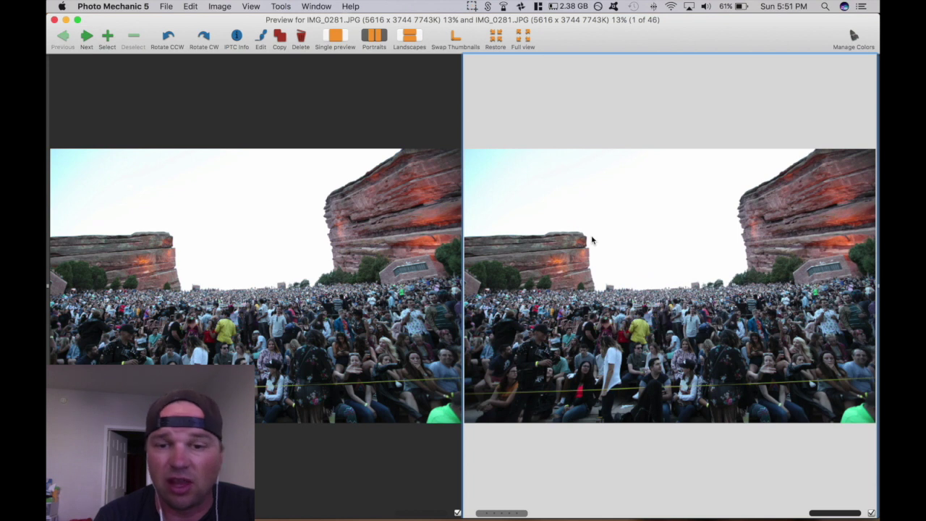
key("Right")
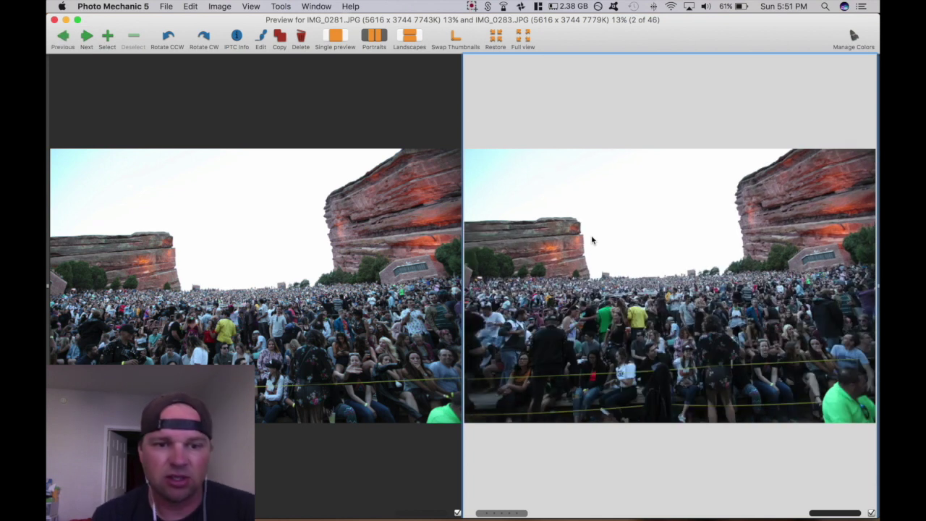
Step: Give the crowd photo IMG_0281.JPG the red color tag and close the preview
left_click(337, 269)
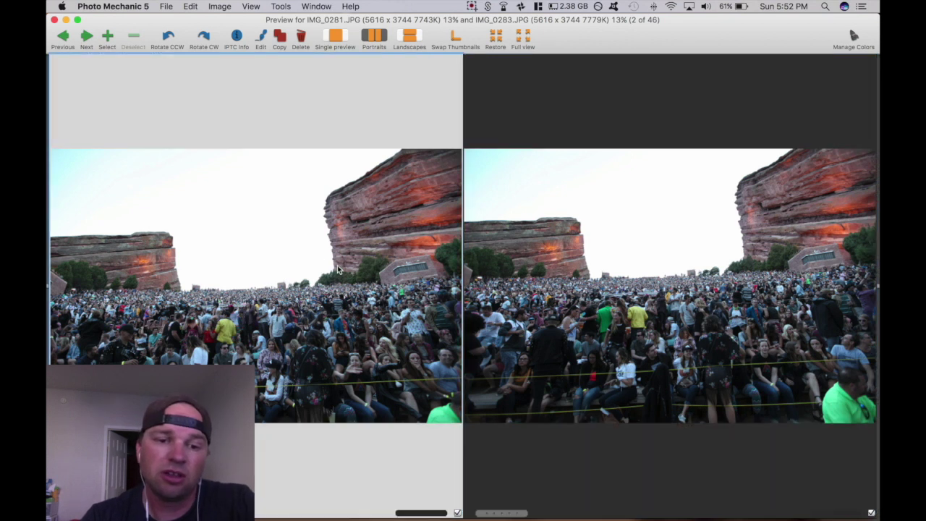
key("1")
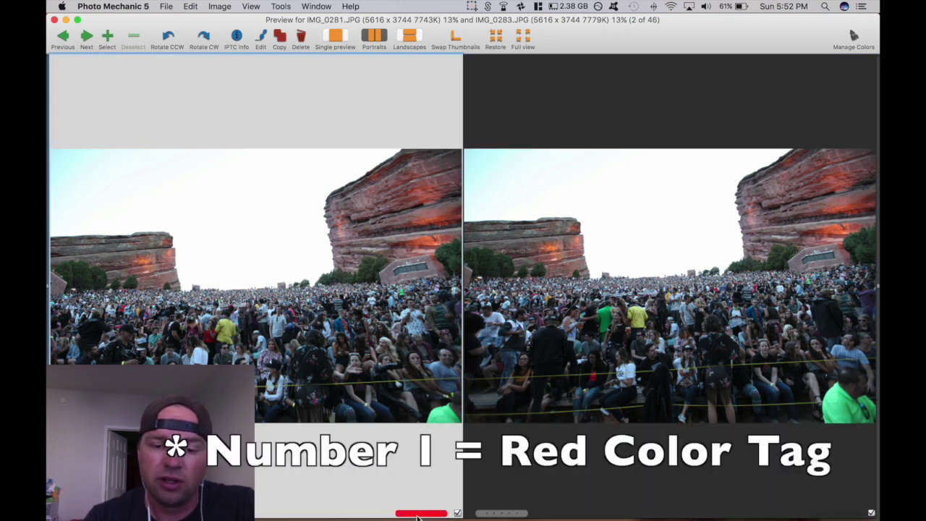
key("Escape")
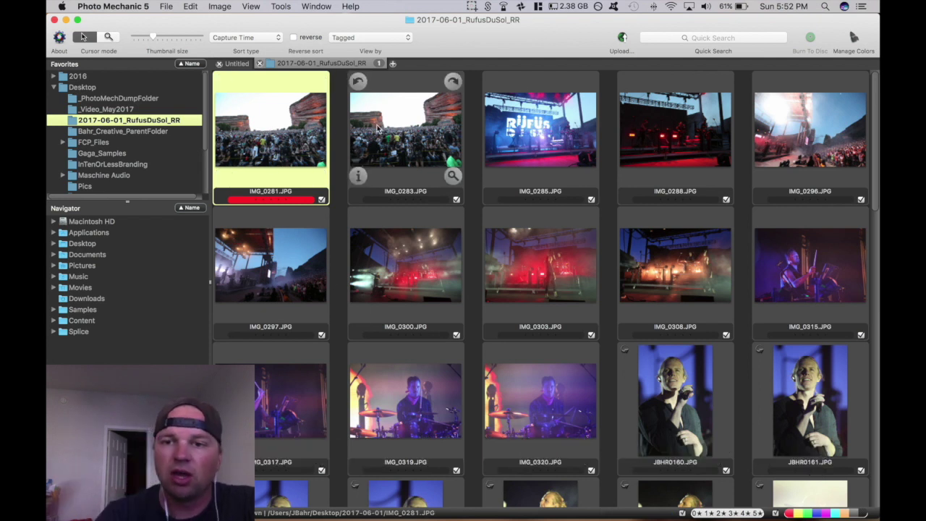
Step: Check the red-lit stage photo IMG_0288.JPG in the preview, then look through the following thumbnails up to IMG_0315.JPG
left_click(688, 130)
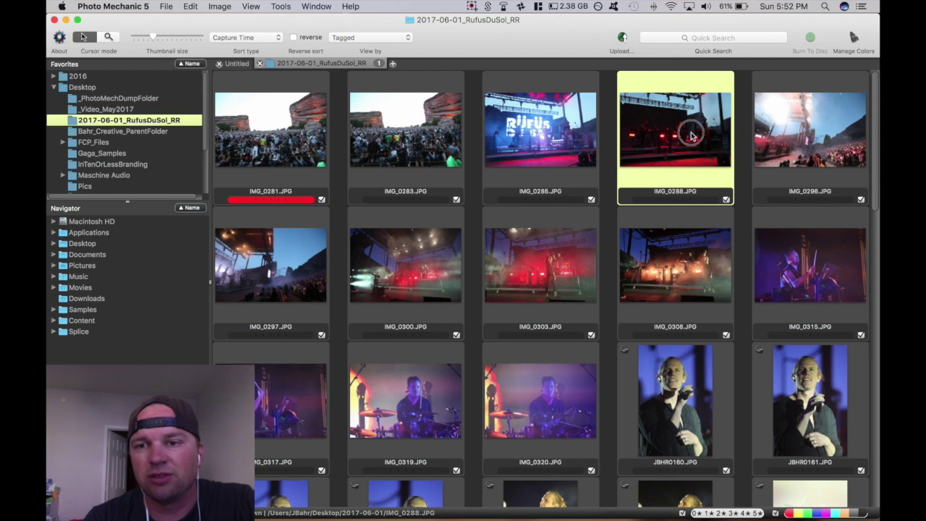
double_click(691, 136)
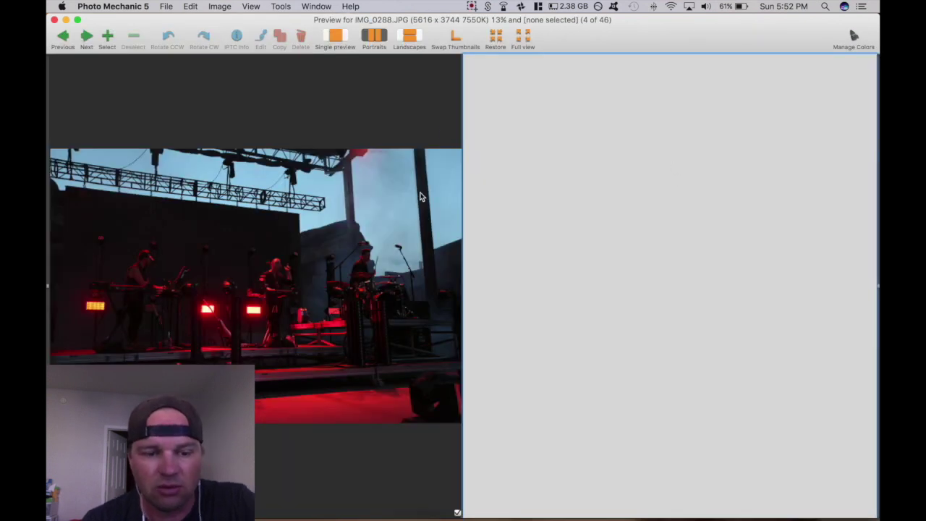
key("Escape")
key("Right")
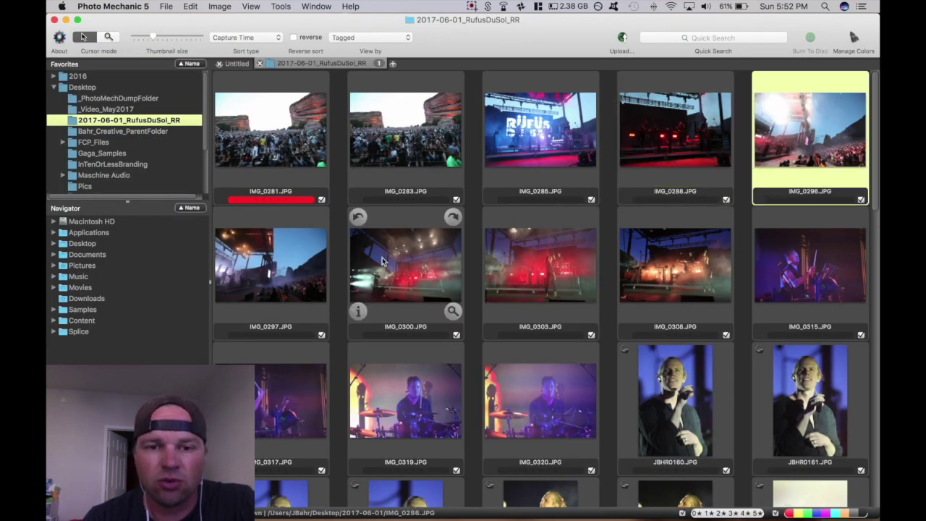
left_click(383, 260)
key("Right")
key("Right")
key("Right")
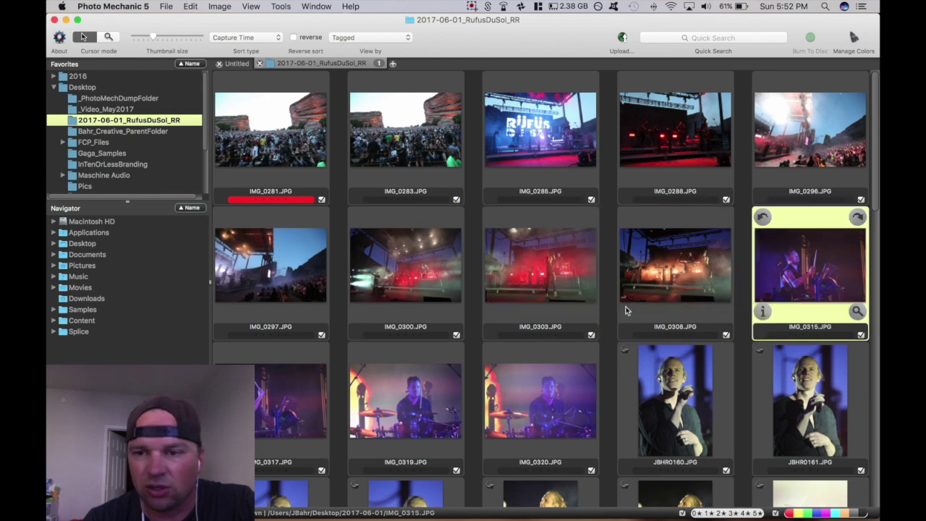
Step: Compare IMG_0317.JPG with IMG_0315.JPG side by side and give IMG_0315.JPG the red color tag
scroll(627, 311, "down", 3)
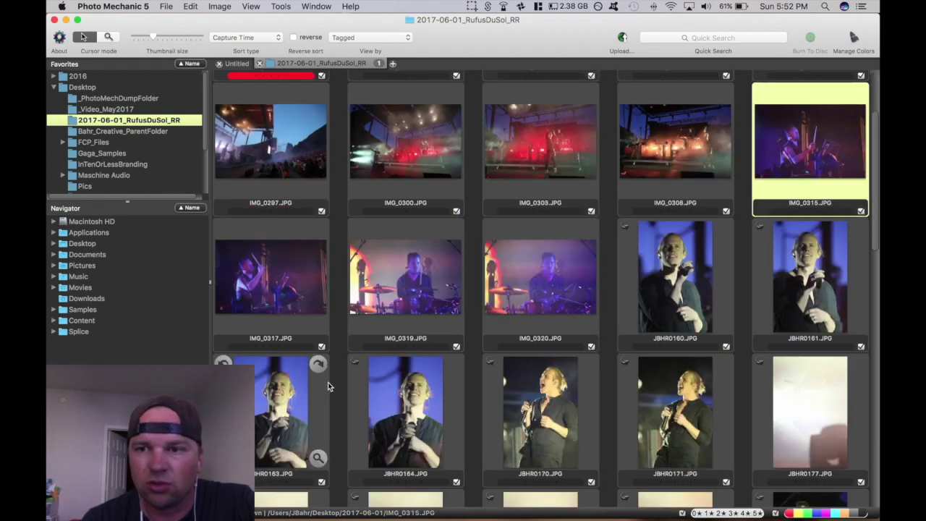
double_click(300, 293)
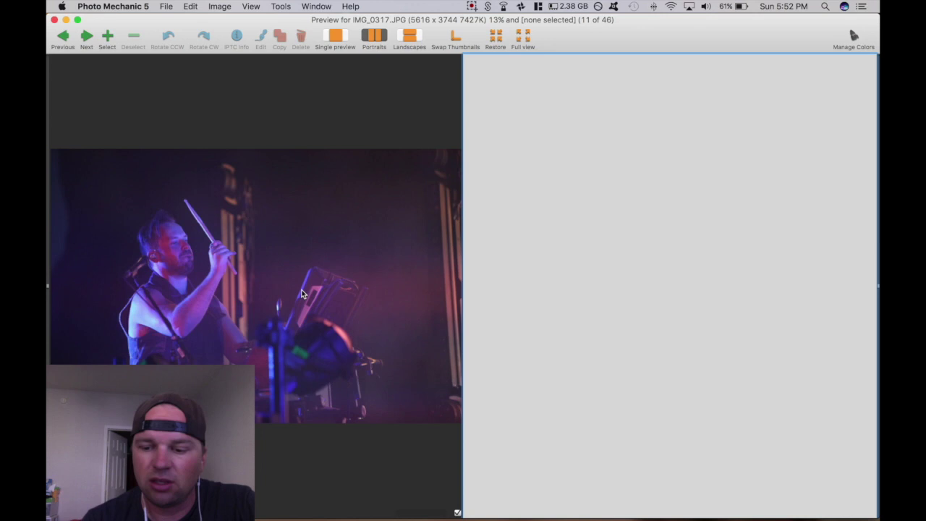
key("Right")
key("Left")
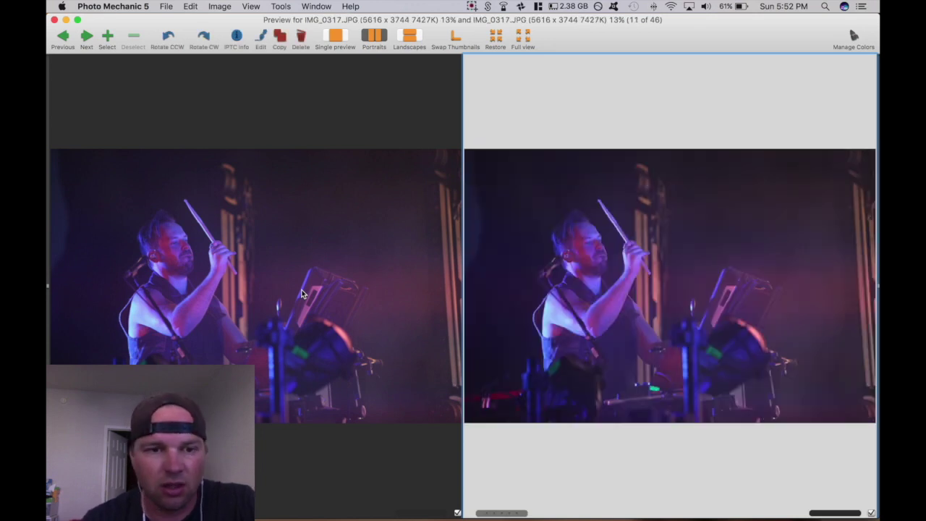
key("Left")
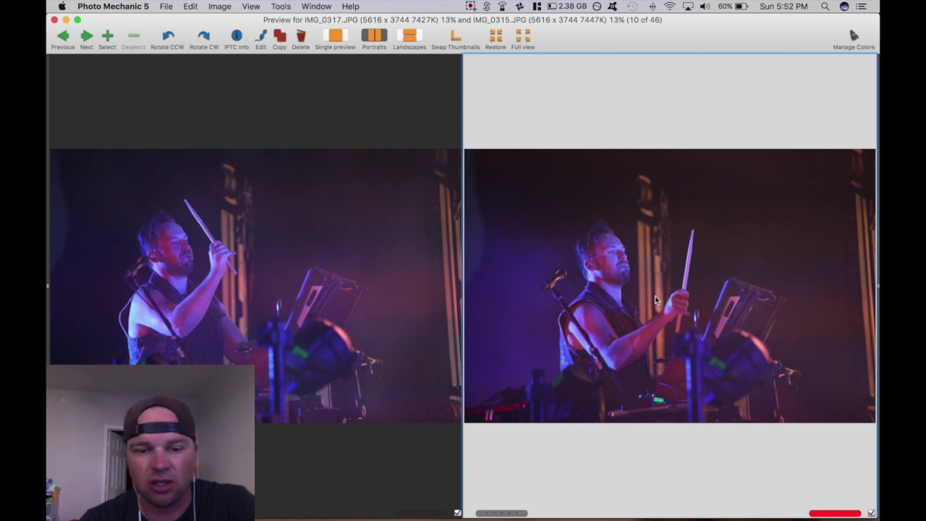
key("Escape")
Step: Compare the drummer shots IMG_0319.JPG and IMG_0320.JPG side by side and give IMG_0319.JPG the red color tag
left_click(451, 284)
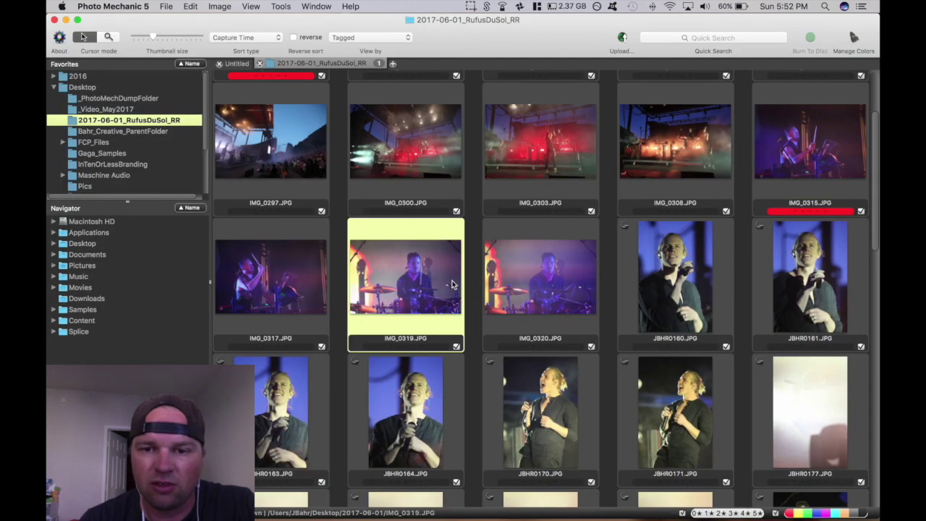
double_click(404, 284)
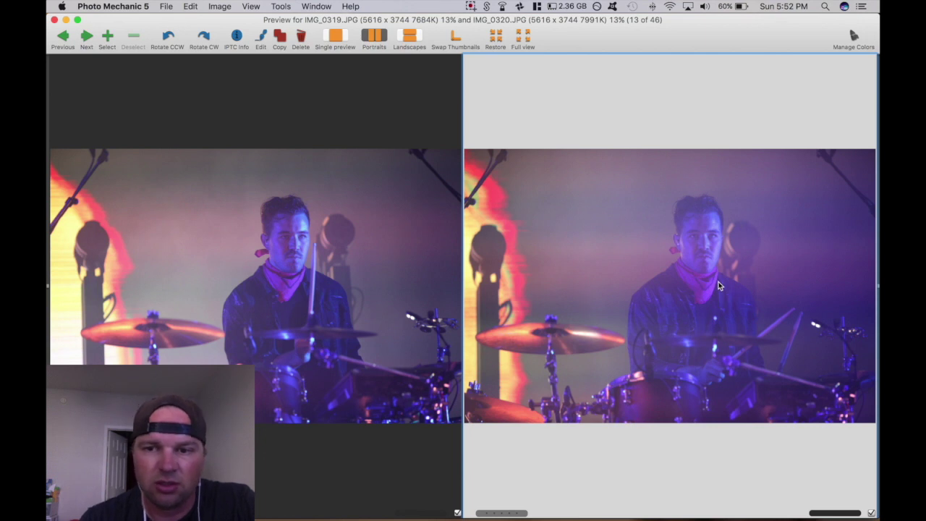
left_click(293, 303)
key("Escape")
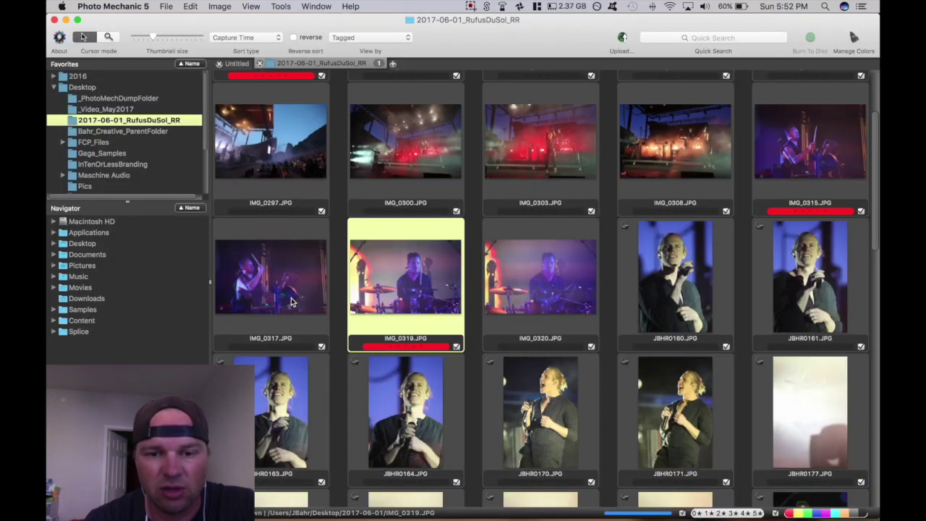
Step: Compare the singer portraits JBHR0160.JPG and JBHR0161.JPG side by side
left_click(624, 284)
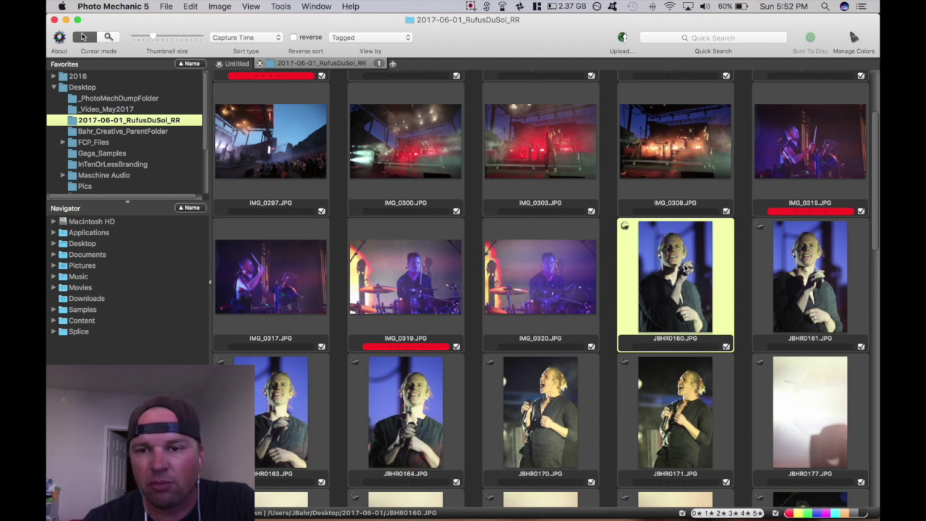
double_click(659, 265)
key("Left")
key("Right")
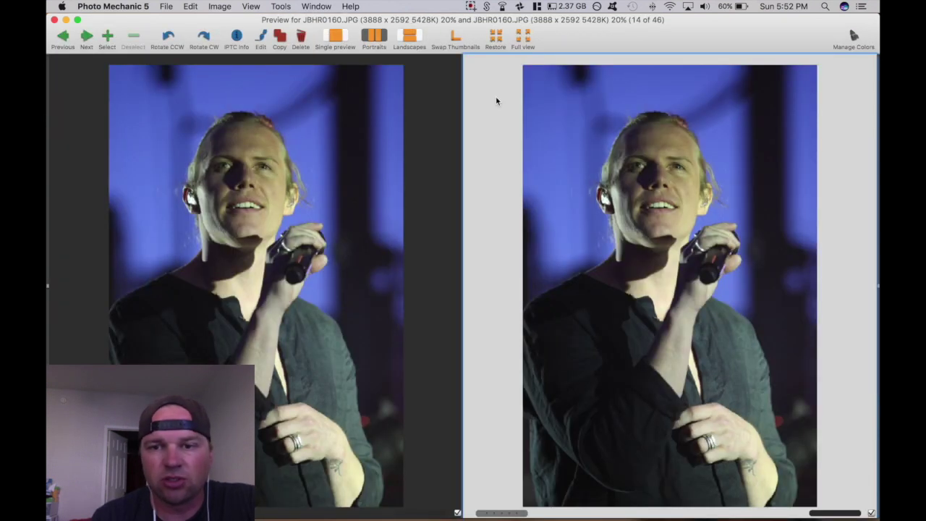
key("Right")
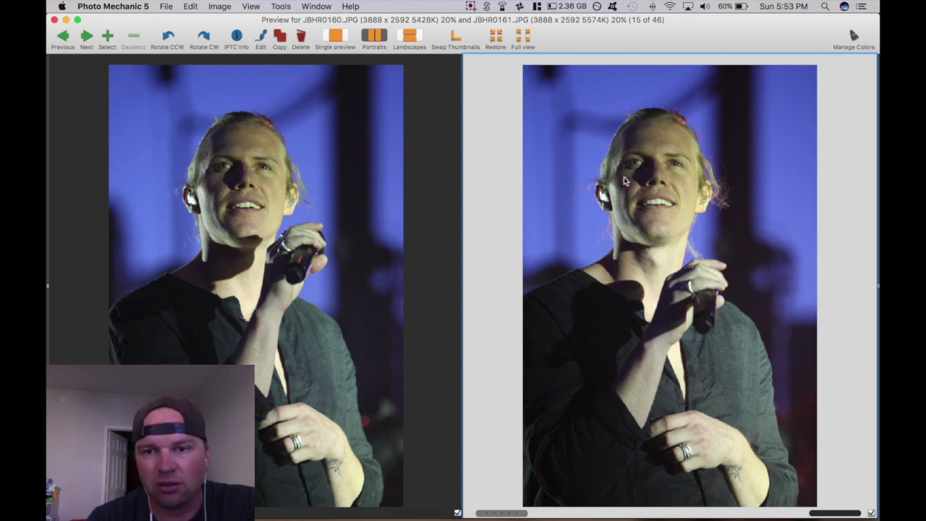
Step: Compare JBHR0161.JPG with the next singer portraits, including JBHR0163.JPG and JBHR0164.JPG, and give JBHR0161.JPG the red color tag
left_click(330, 245)
key("Right")
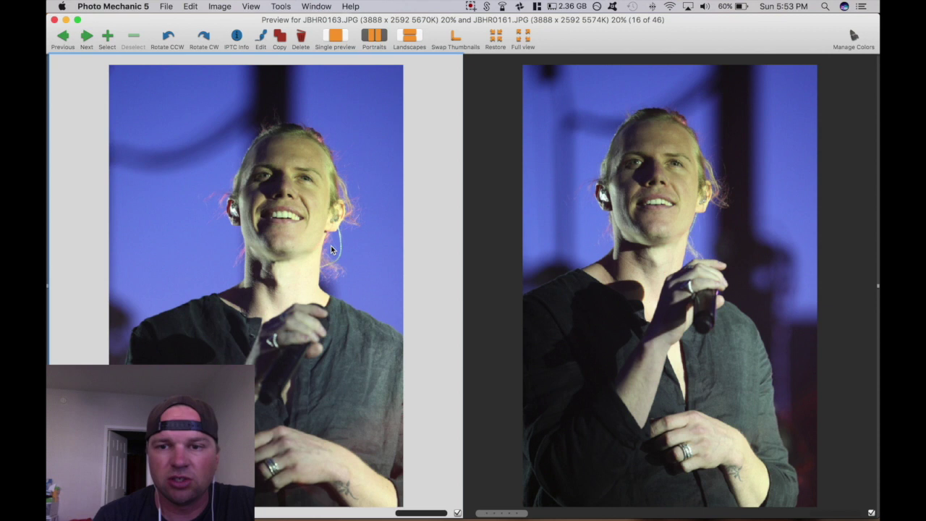
key("Right")
key("Right")
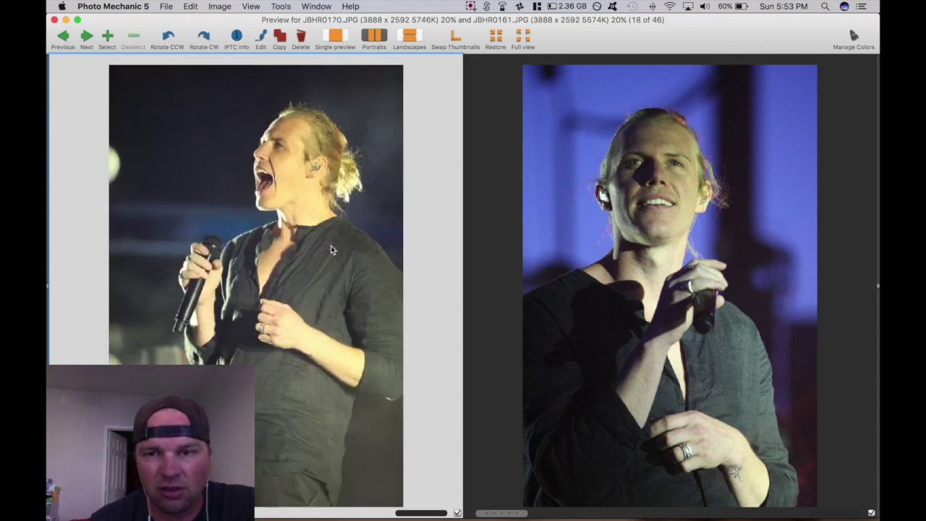
key("Left")
key("Left")
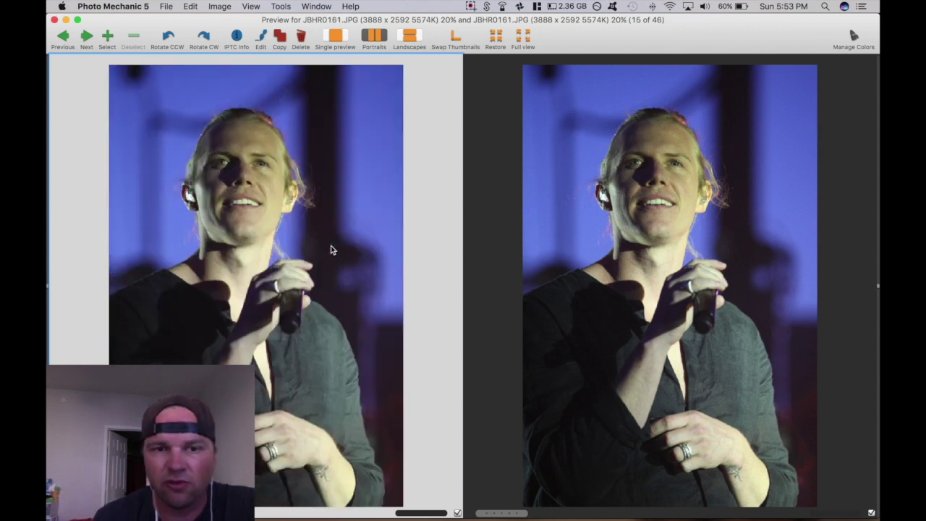
key("Right")
left_click(615, 236)
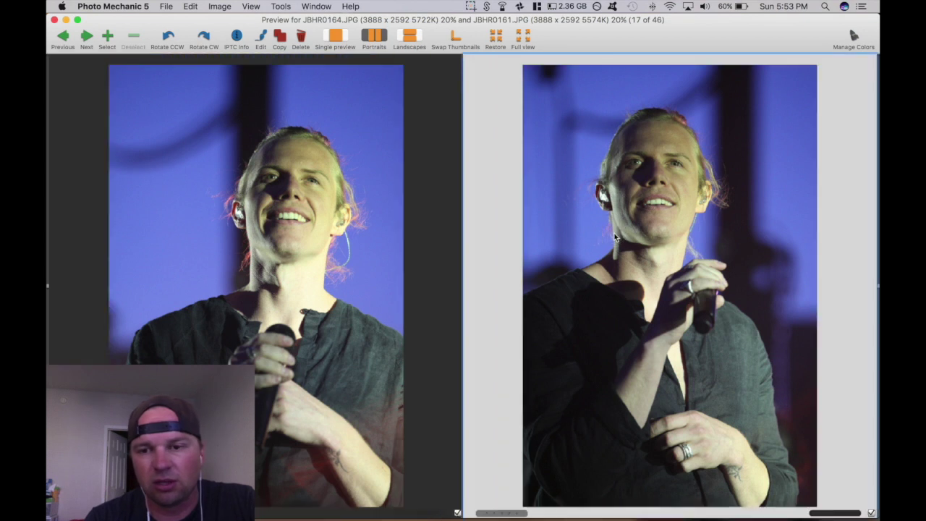
key("Escape")
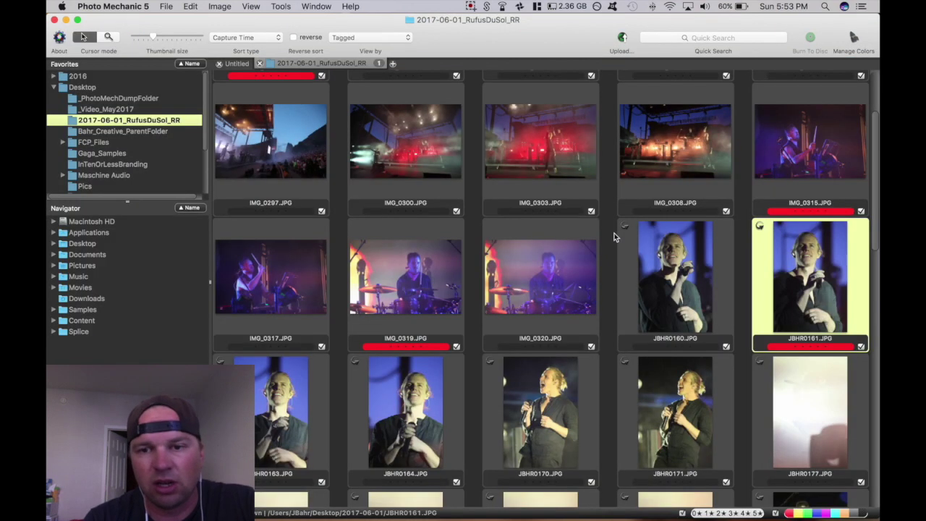
Step: Compare the singing shots JBHR0170.JPG and JBHR0171.JPG side by side and give JBHR0171.JPG the red color tag
scroll(535, 277, "down", 6)
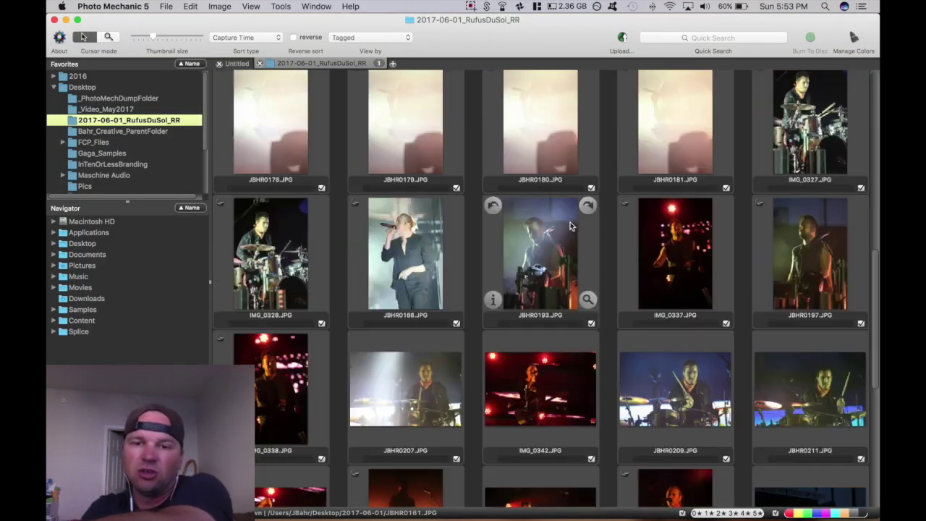
scroll(538, 277, "up", 3)
left_click(557, 250)
double_click(556, 250)
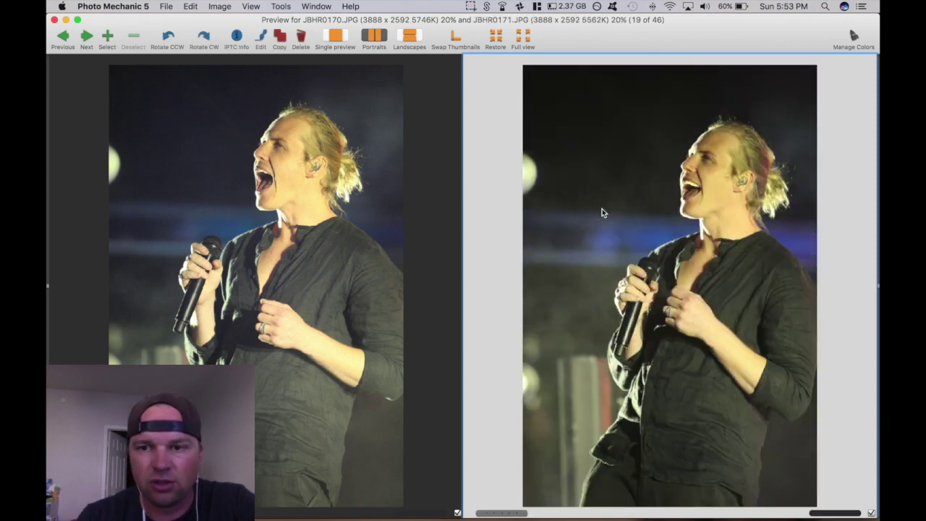
key("Escape")
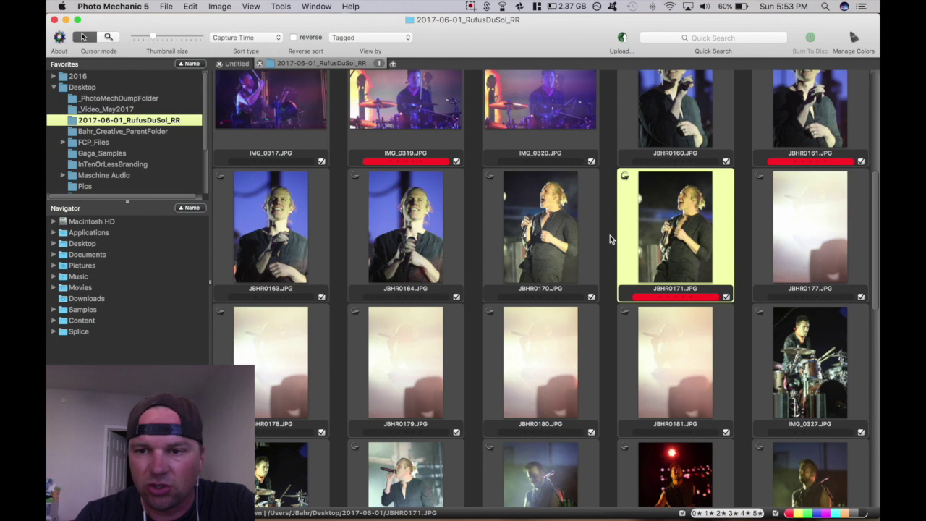
Step: Review the remaining tagged photos from JBHR0177.JPG on and give the best ones, including JBHR0179.JPG, JBHR0235.JPG and JBHR0269.JPG, the red color tag
double_click(806, 241)
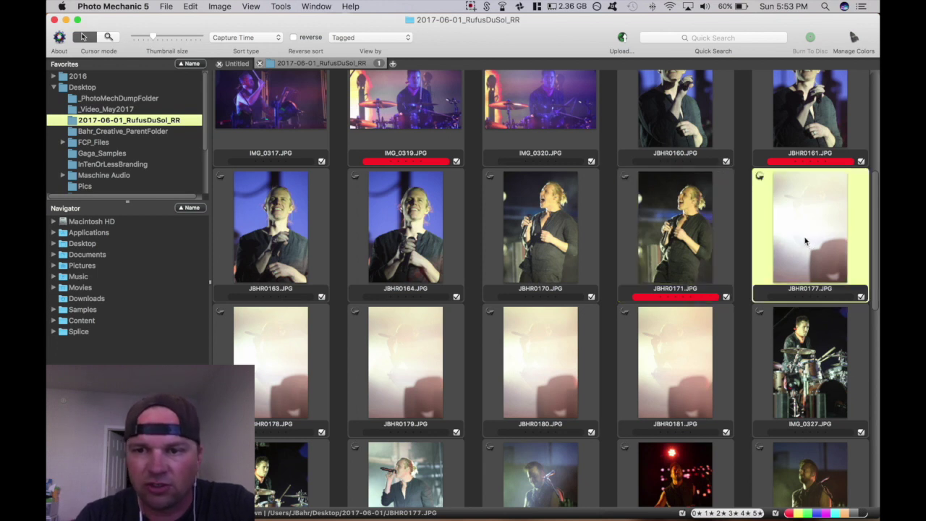
scroll(664, 294, "down", 2)
scroll(391, 319, "down", 3)
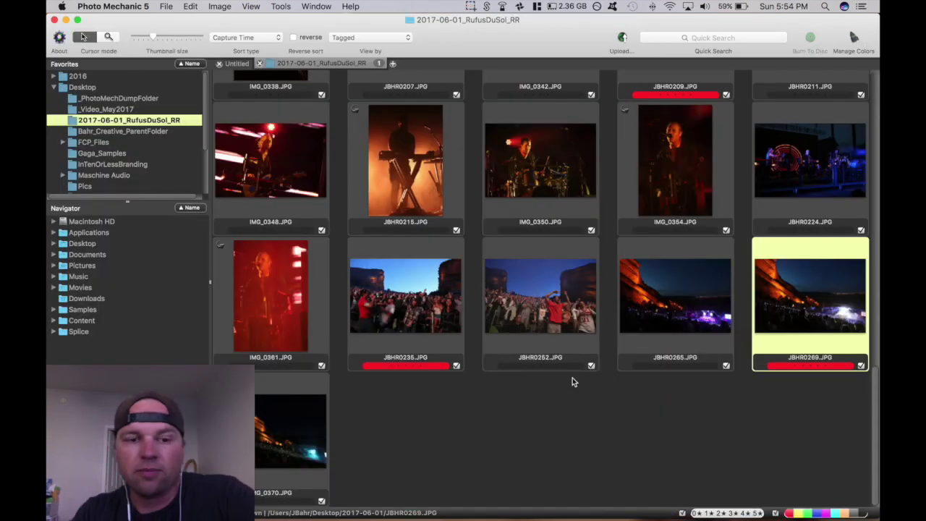
scroll(572, 381, "up", 15)
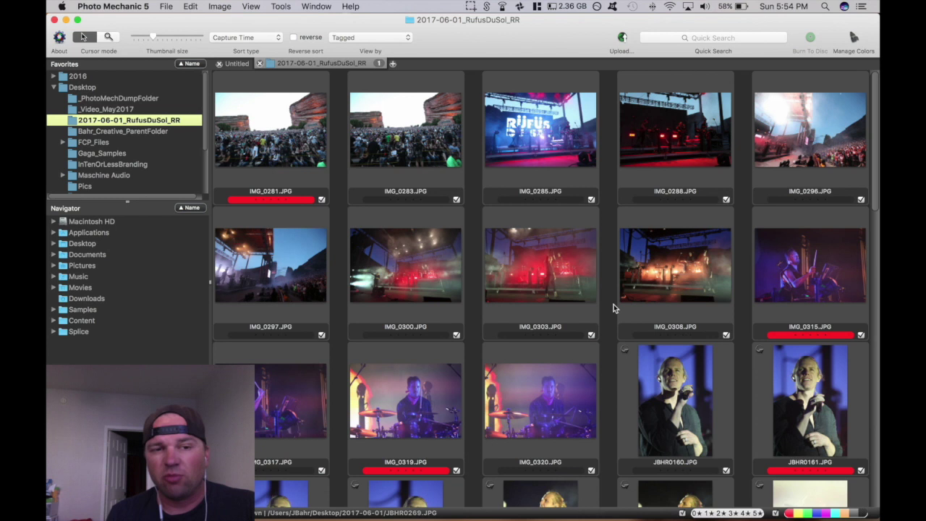
Step: Hide the Favorites and Navigator sidebar to widen the contact sheet and show it again
double_click(209, 282)
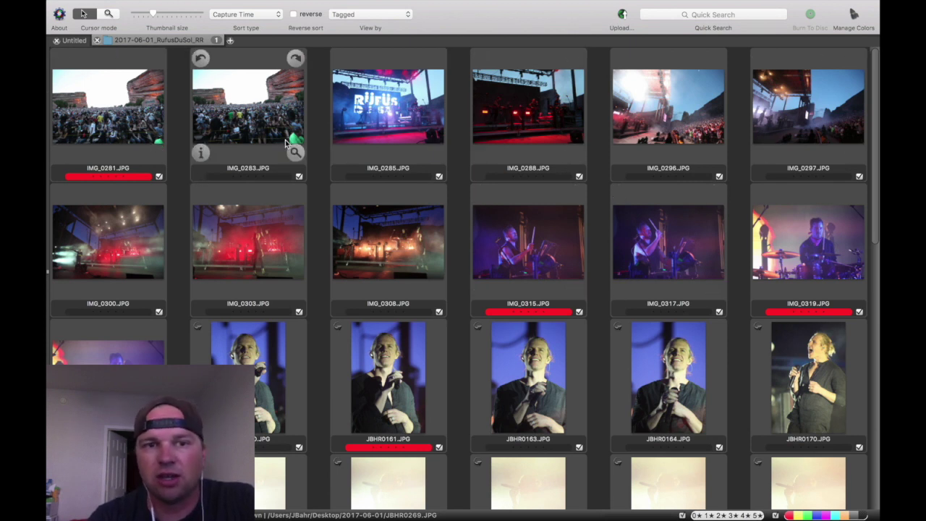
left_click(47, 279)
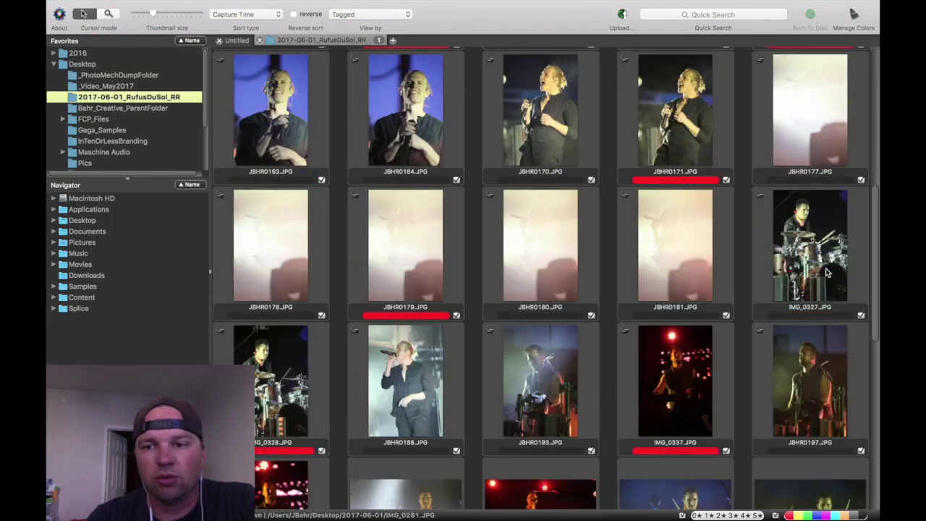
Step: Select IMG_0281.JPG, IMG_0285.JPG through IMG_0308.JPG and IMG_0319.JPG, and open the drummer shot IMG_0319.JPG in Photoshop for editing
scroll(827, 270, "up", 6)
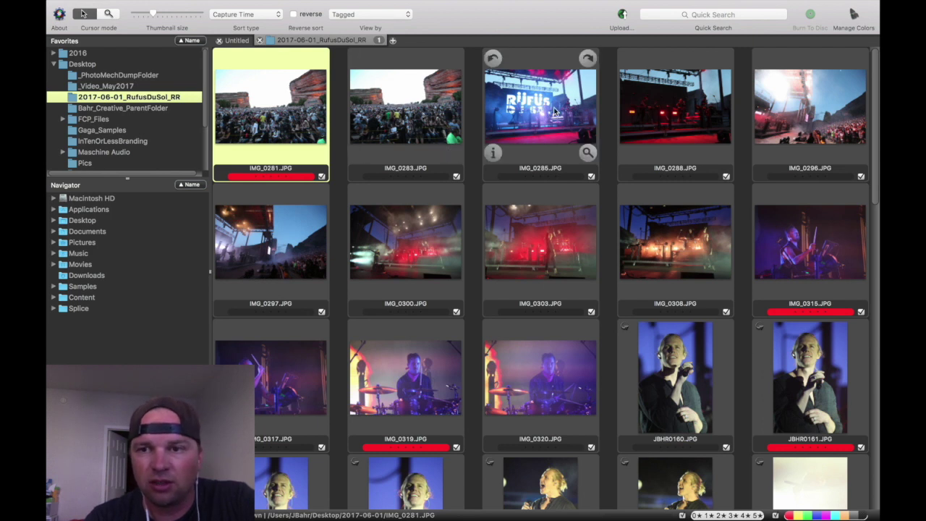
left_click(557, 111, "super")
left_click(717, 119, "super")
left_click(770, 116, "super")
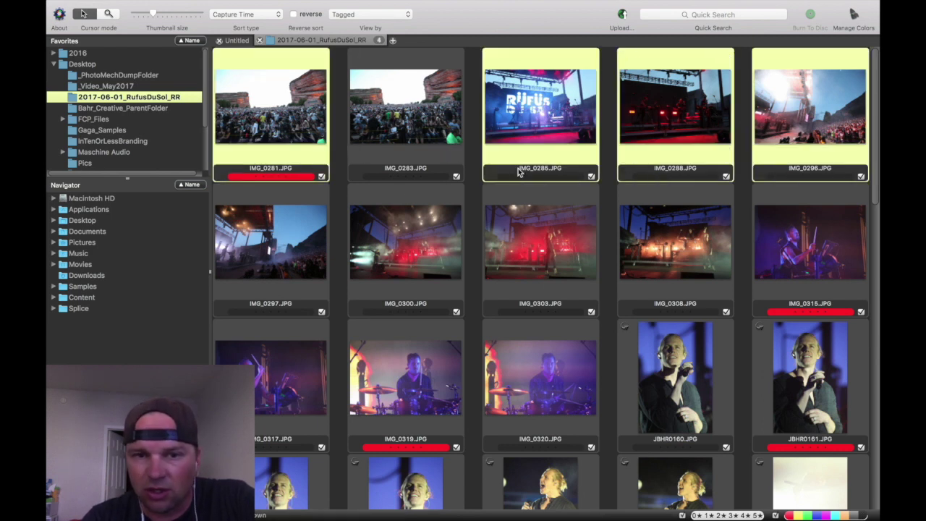
left_click(560, 252, "shift")
left_click(671, 250, "super")
left_click(757, 264, "super")
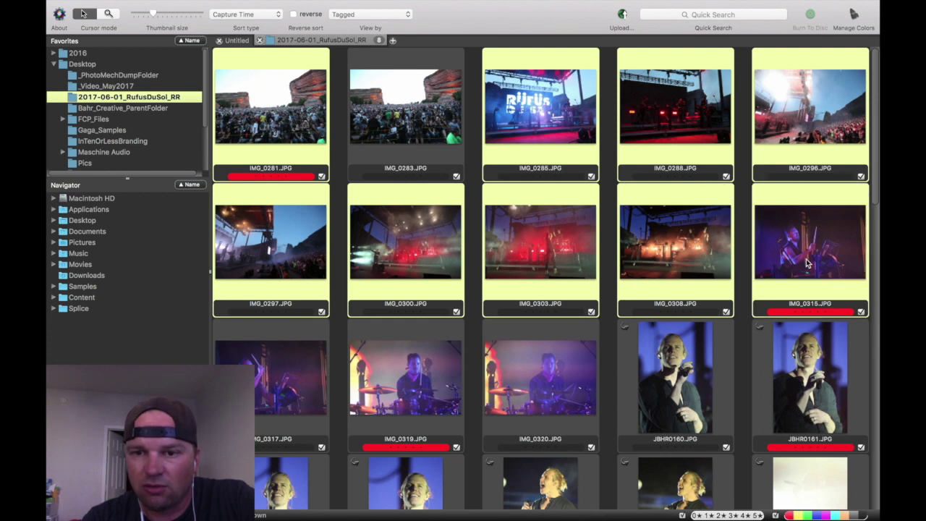
left_click(435, 360, "super")
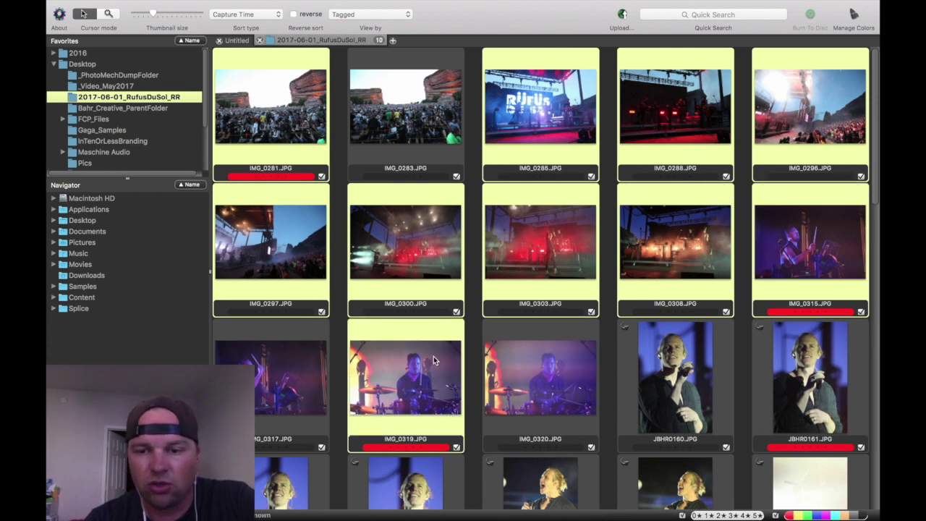
key("super+e")
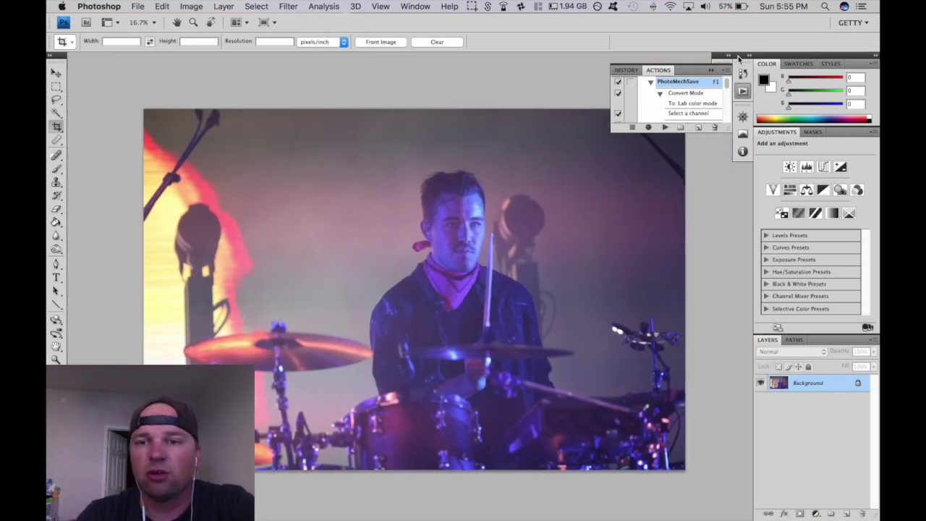
left_click(739, 57)
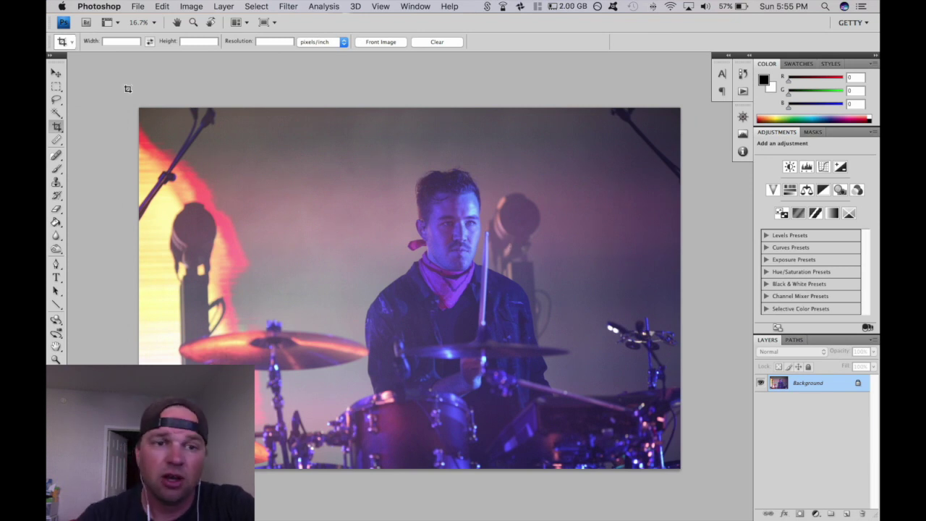
Step: Crop the drummer photo tighter, trimming mainly the top and right side and a little of the left side
key("super+a")
left_click_drag(773, 517, 772, 515)
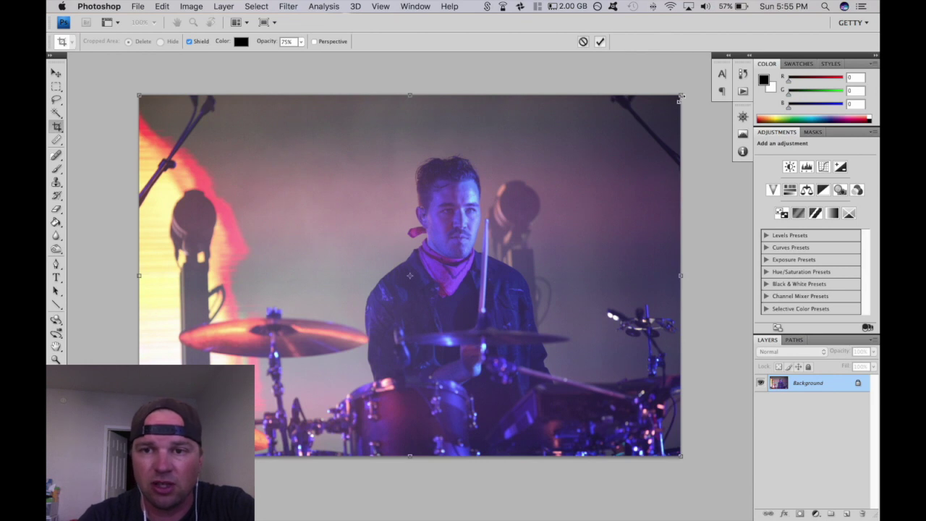
left_click_drag(680, 96, 614, 140)
left_click_drag(554, 213, 583, 210)
key("Return")
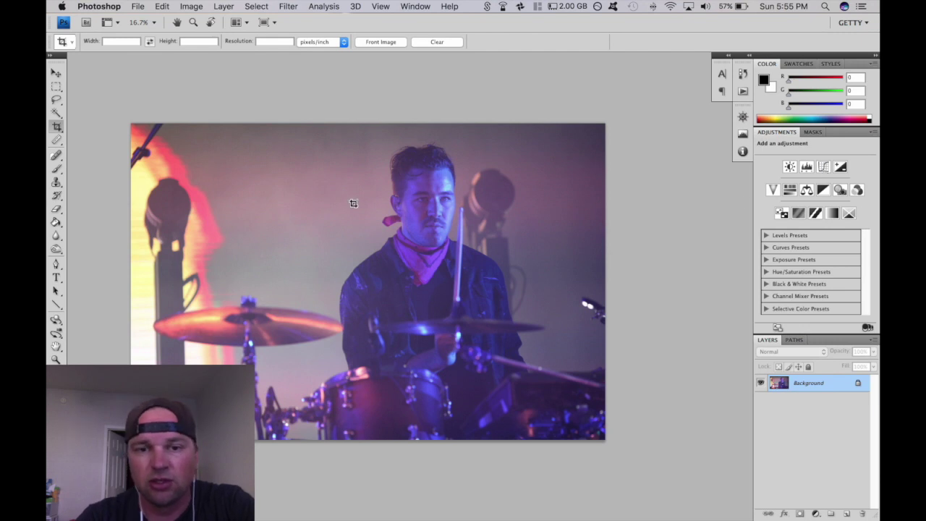
Step: Add a Curves adjustment layer with darker shadows and highlights raised at input 207 to output 226, at 49% opacity
key("z")
left_click_drag(428, 192, 772, 364)
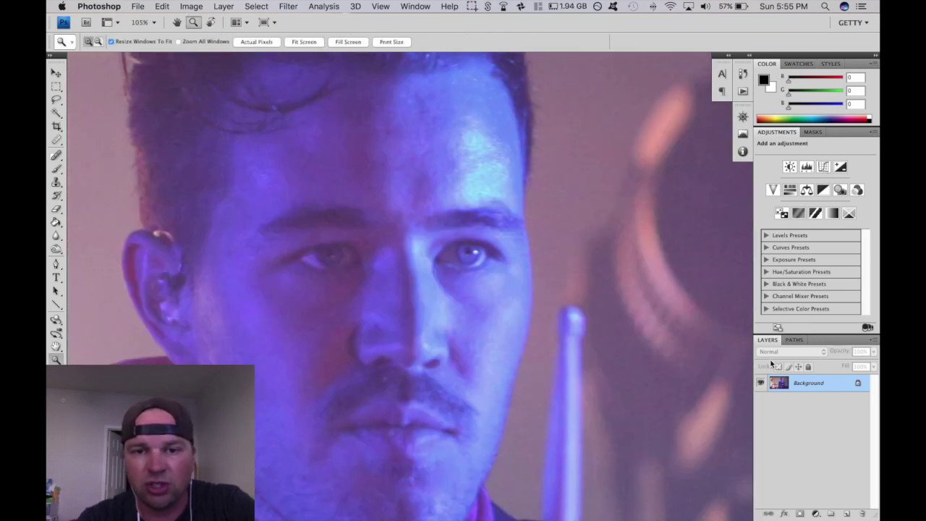
key("super+0")
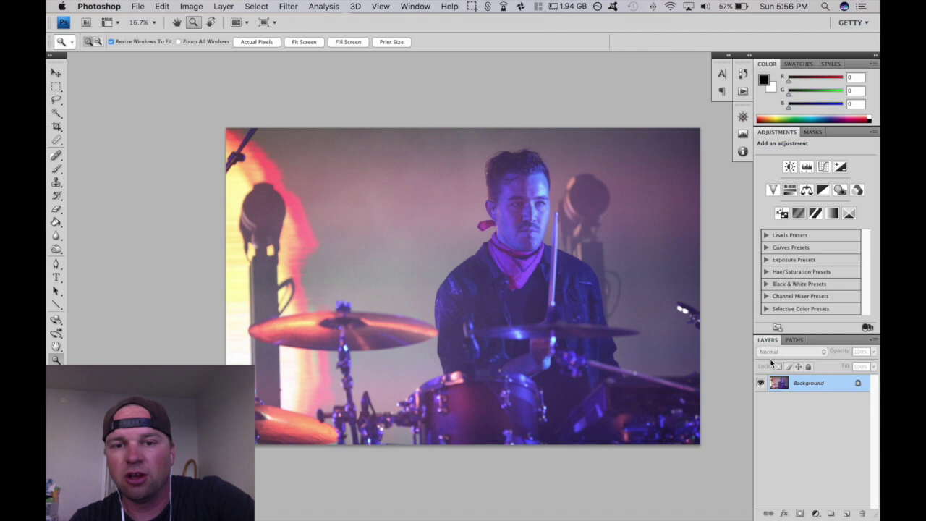
left_click(824, 166)
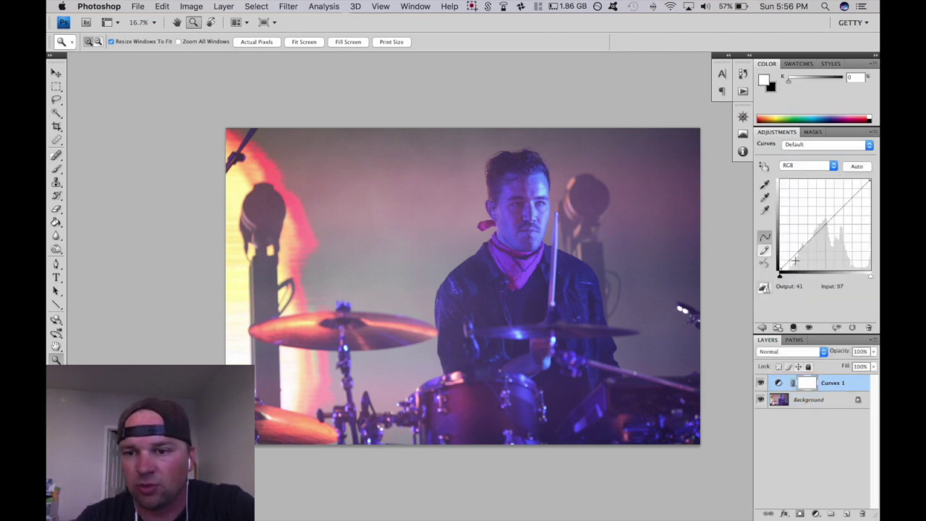
left_click_drag(780, 275, 788, 278)
left_click_drag(811, 244, 812, 248)
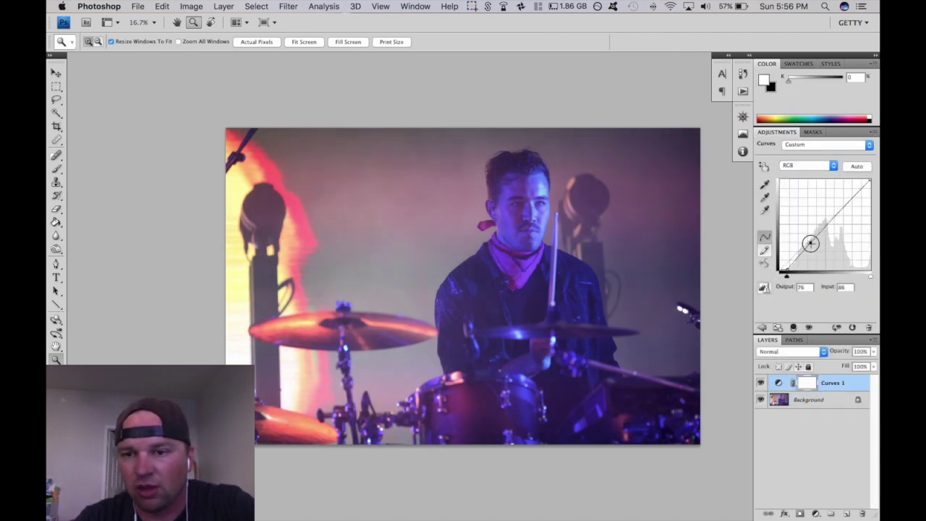
left_click_drag(853, 200, 853, 190)
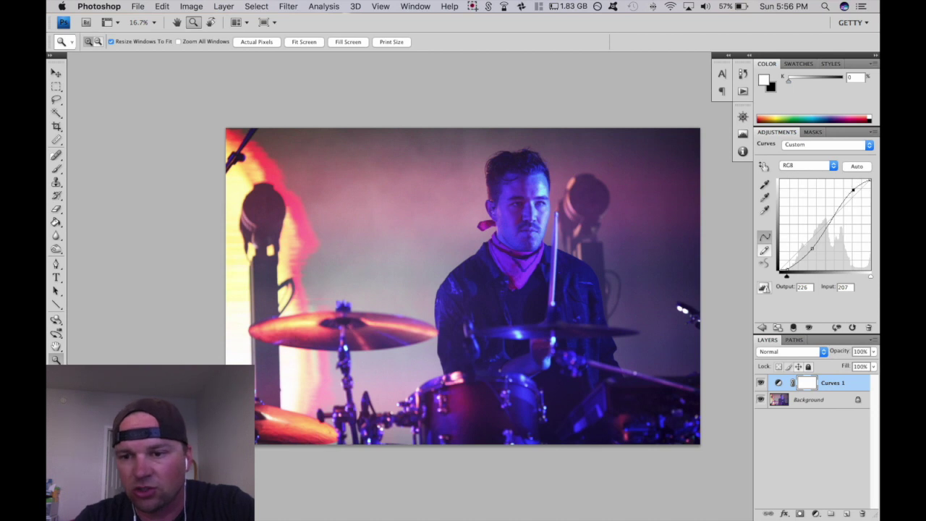
left_click_drag(874, 351, 837, 367)
Step: Add a second Curves adjustment layer that lifts the midtones from input 120 to output 132, at 49% opacity
left_click(763, 327)
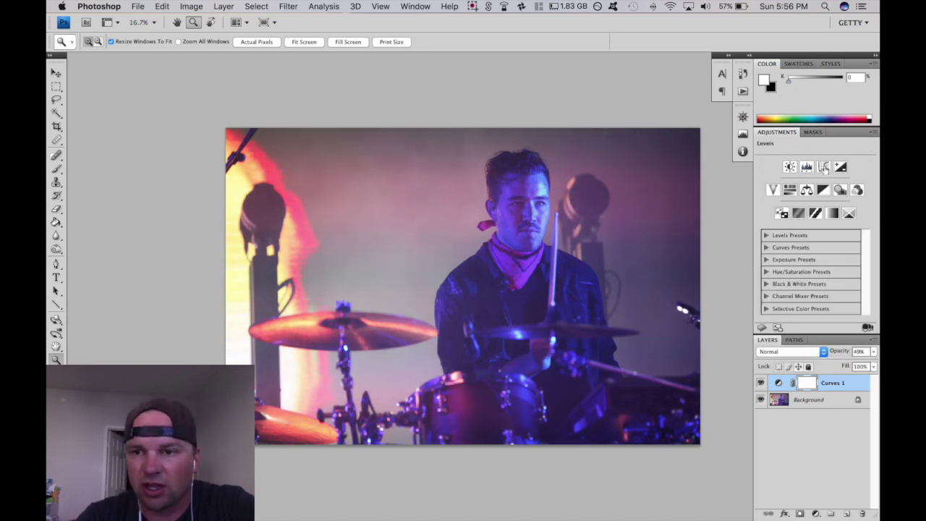
left_click(823, 167)
left_click_drag(823, 227, 823, 223)
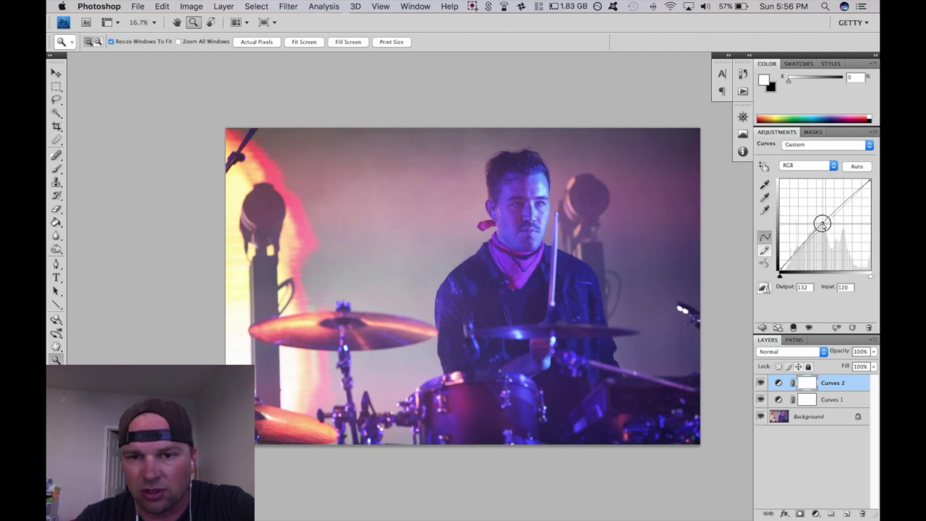
left_click(873, 351)
left_click_drag(872, 367, 841, 366)
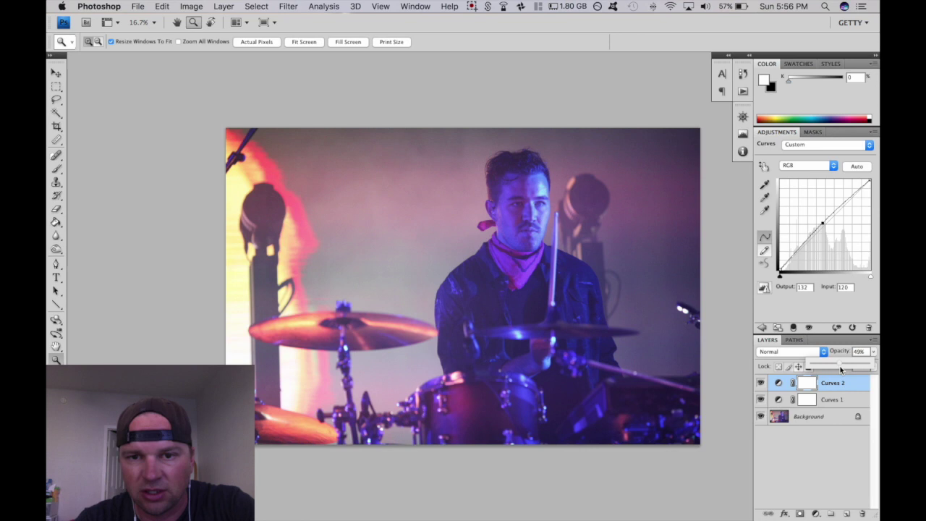
left_click(577, 228)
left_click_drag(577, 227, 522, 233)
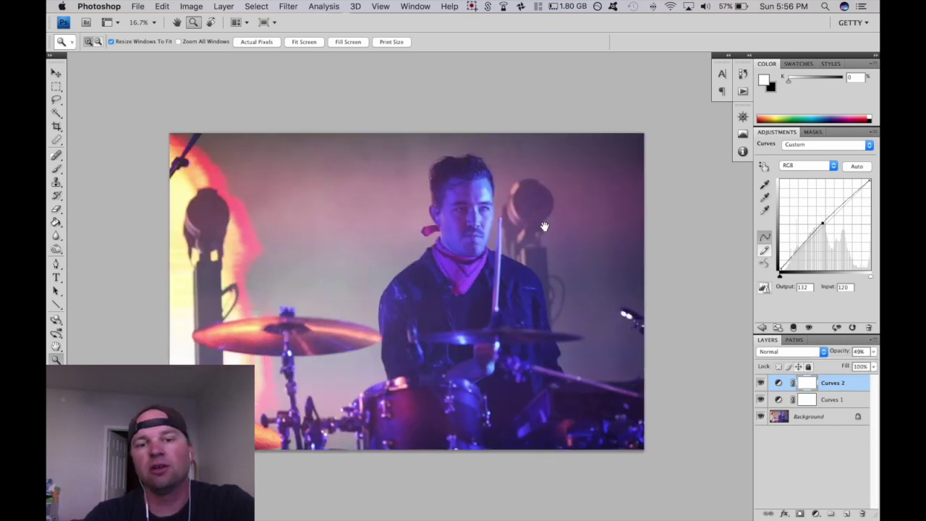
mouse_move(582, 222)
left_mouse_down()
mouse_move(540, 224)
mouse_move(611, 210)
mouse_move(587, 211)
left_mouse_up()
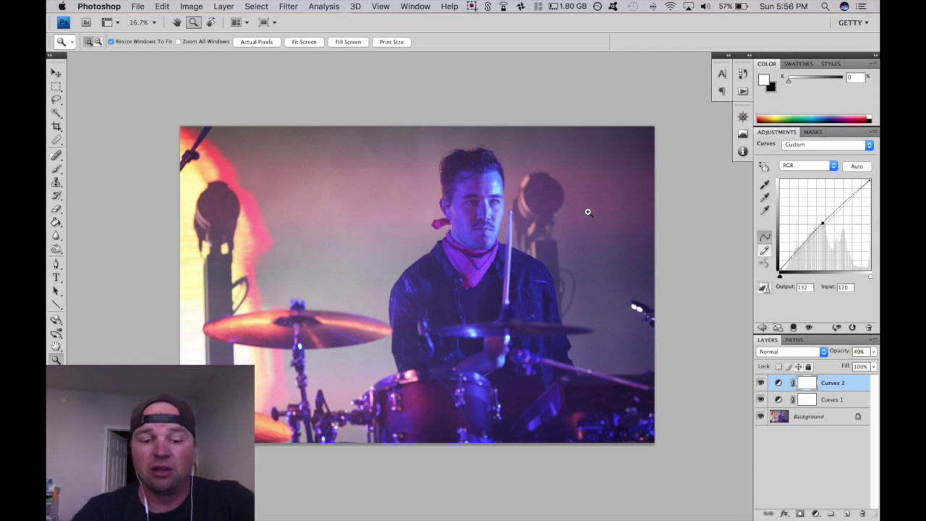
Step: Add a Vibrance adjustment layer with the vibrance set to +16
left_click(762, 327)
left_click(770, 188)
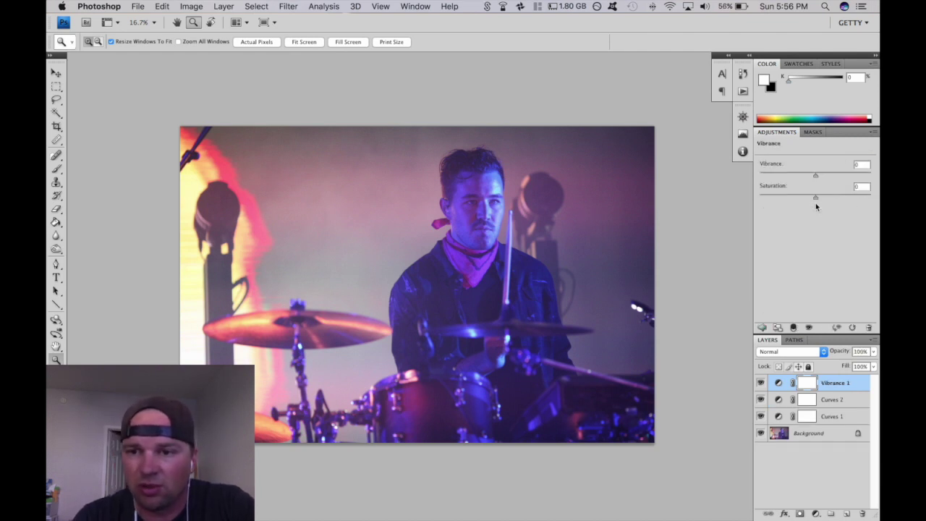
left_click_drag(819, 178, 824, 176)
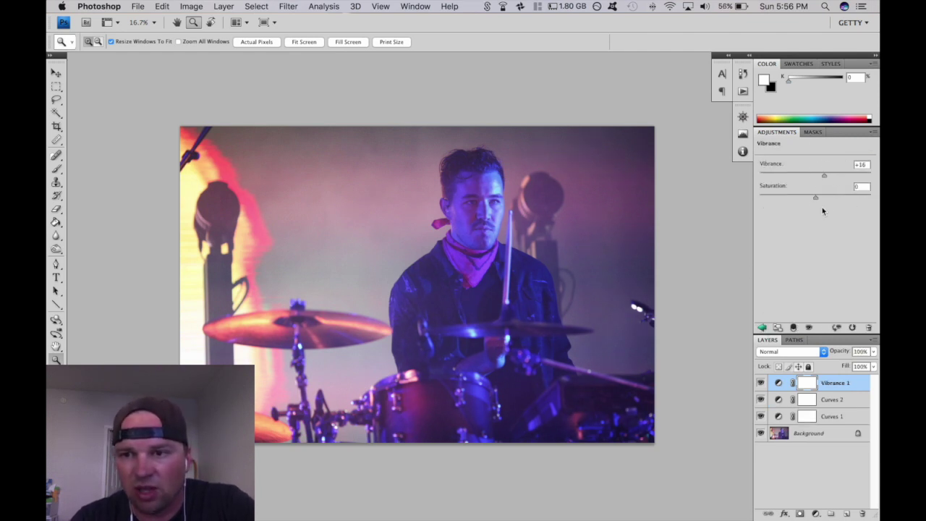
Step: Add a third Curves adjustment layer with a contrast curve raising input 202 to output 220, at 39% opacity
left_click(762, 327)
left_click(796, 166)
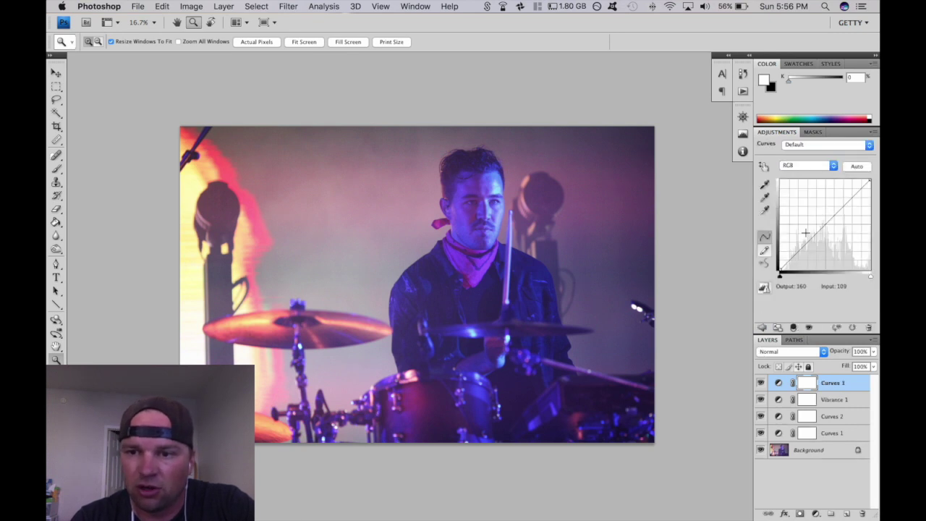
left_click(804, 249)
left_click_drag(852, 202, 852, 193)
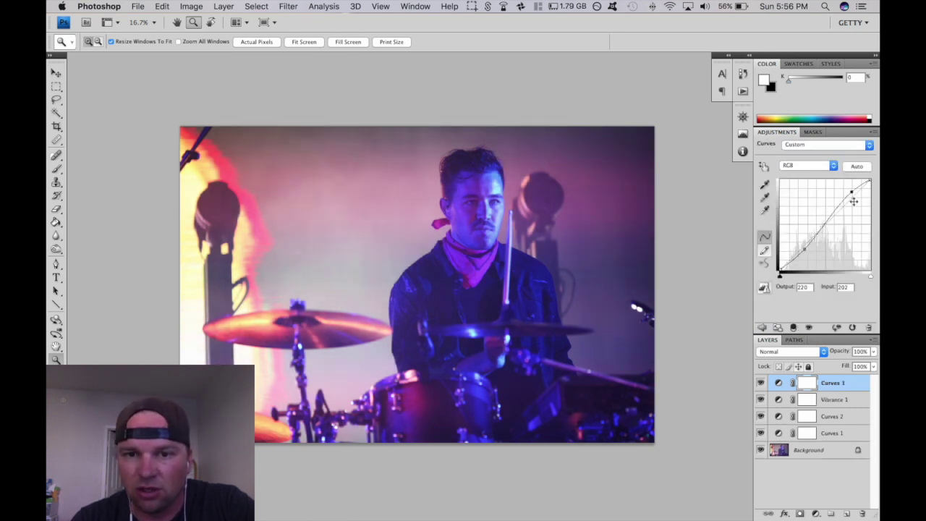
left_click(873, 352)
left_click_drag(869, 363, 832, 364)
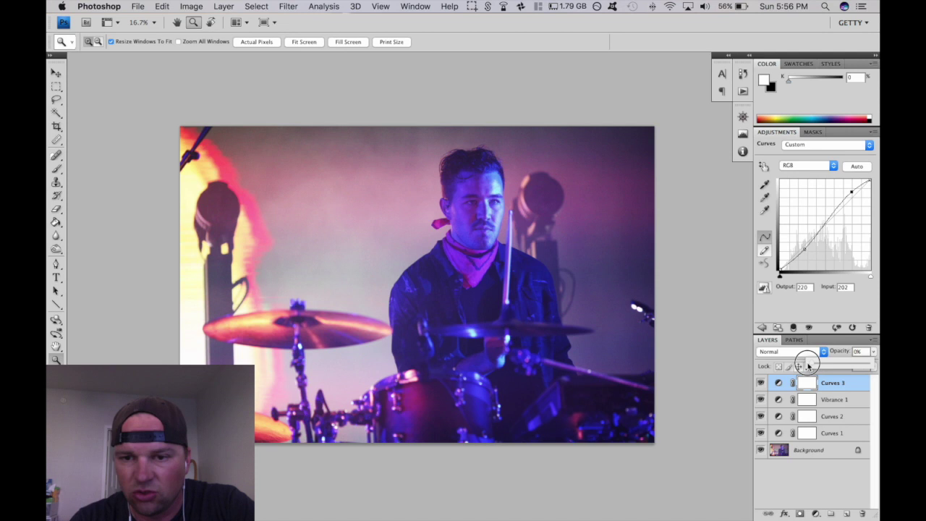
left_click_drag(809, 365, 824, 364)
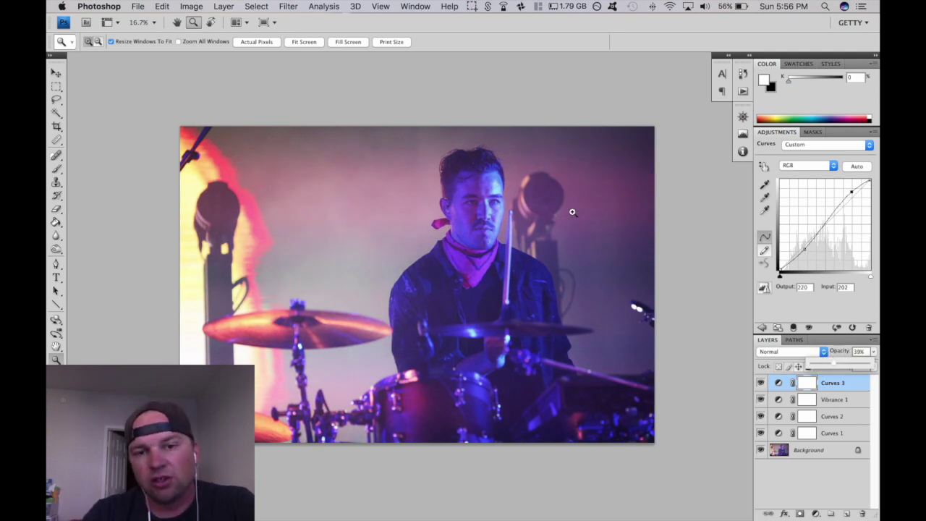
Step: Examine the recorded steps of the PhotoMechSave action down to its JPEG save step
scroll(561, 199, "down", 1)
left_click(743, 75)
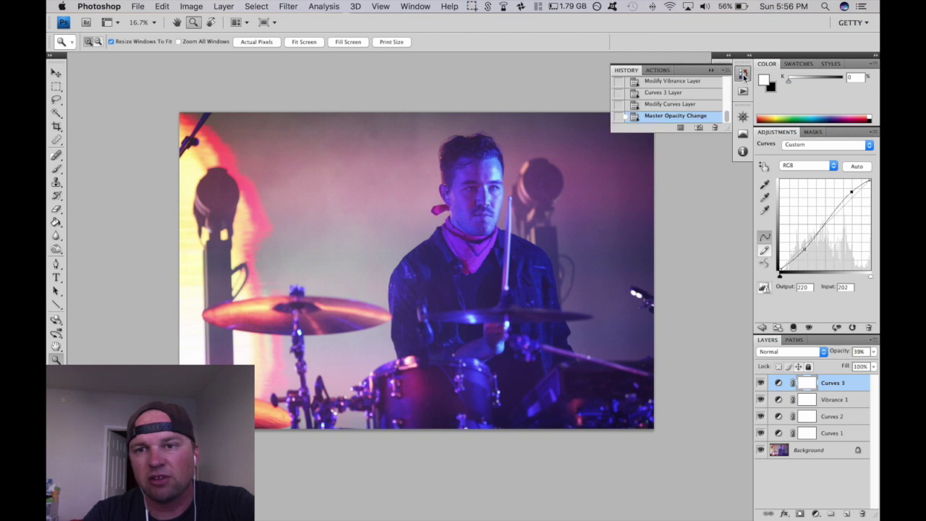
left_click(658, 70)
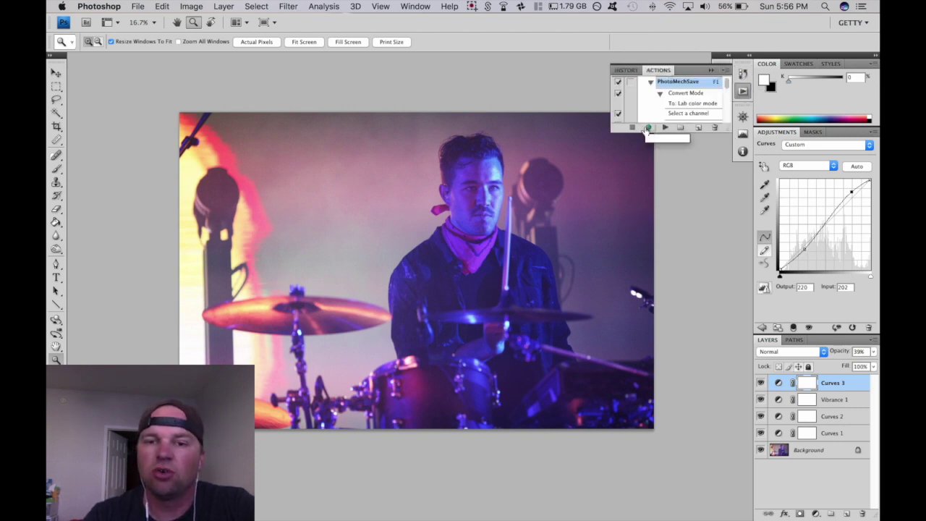
left_click_drag(592, 170, 532, 159)
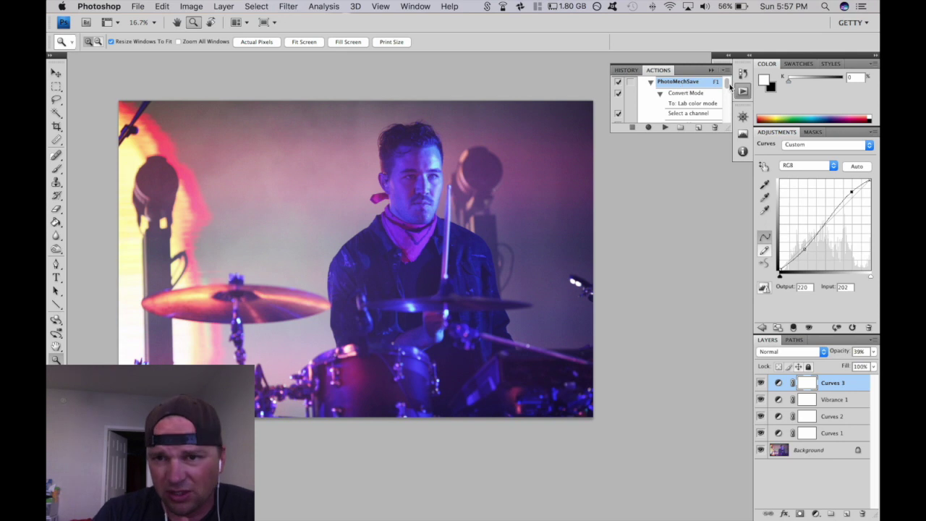
left_click_drag(728, 86, 731, 97)
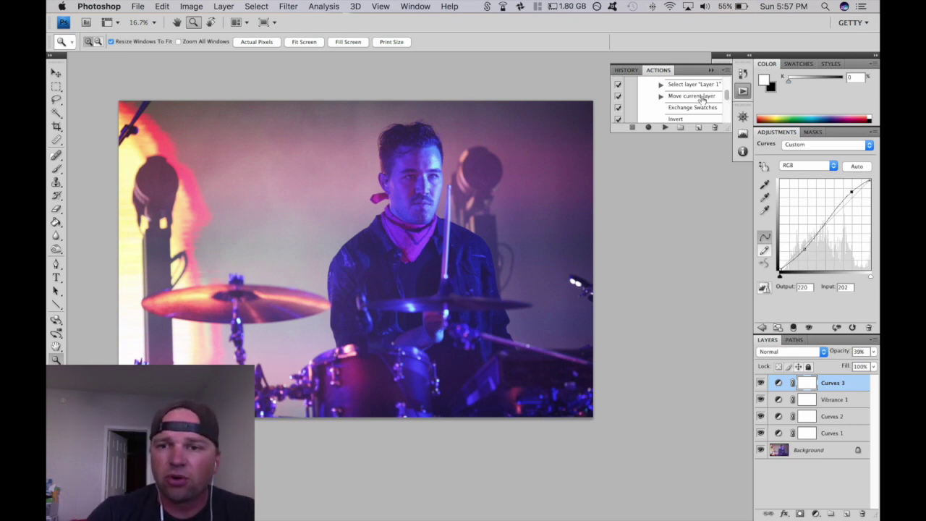
scroll(702, 99, "down", 3)
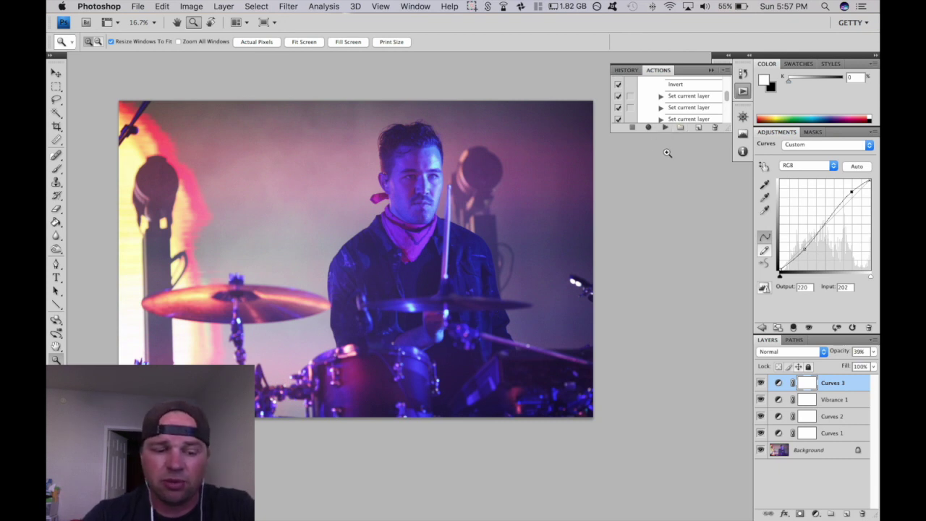
scroll(670, 113, "down", 8)
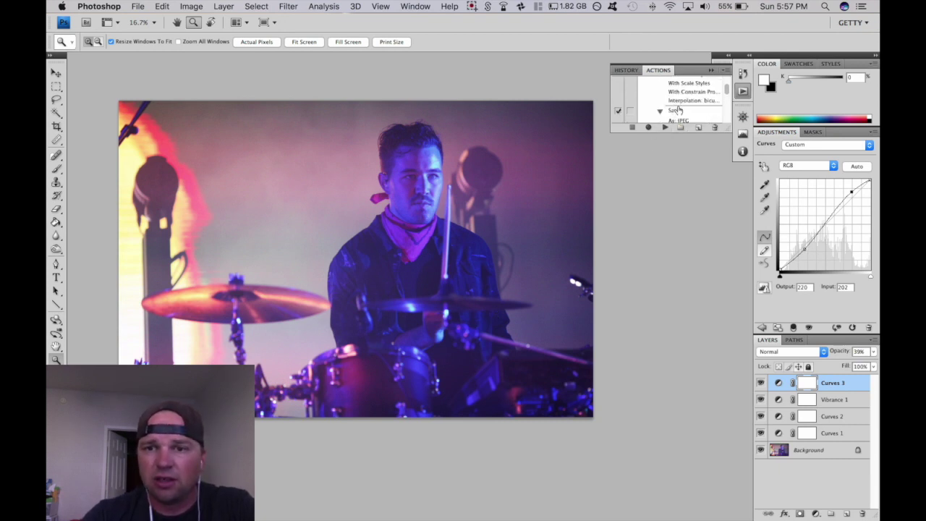
Step: Enlarge the action list, review the full recorded sequence of the PhotoMechSave action, and collapse it
scroll(678, 109, "up", 5)
left_click_drag(726, 129, 675, 145)
left_click_drag(728, 128, 750, 268)
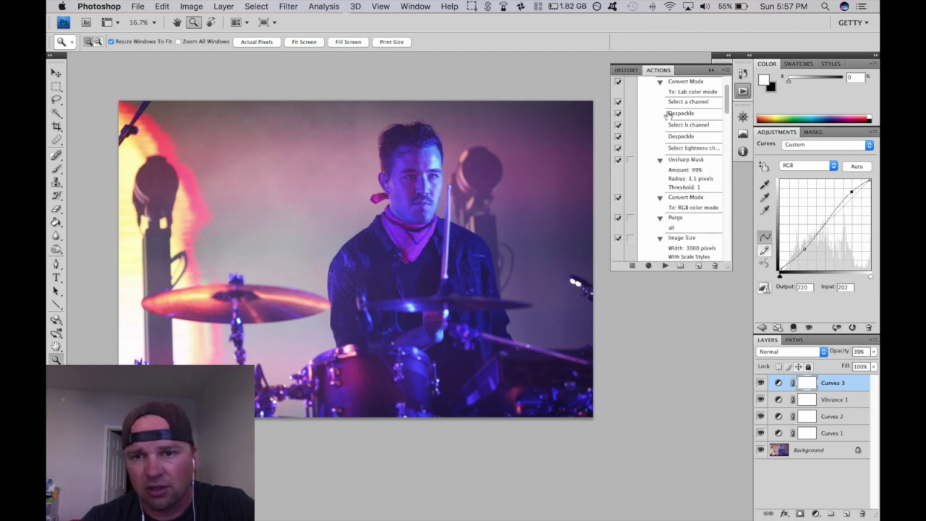
scroll(669, 113, "down", 8)
scroll(670, 115, "down", 6)
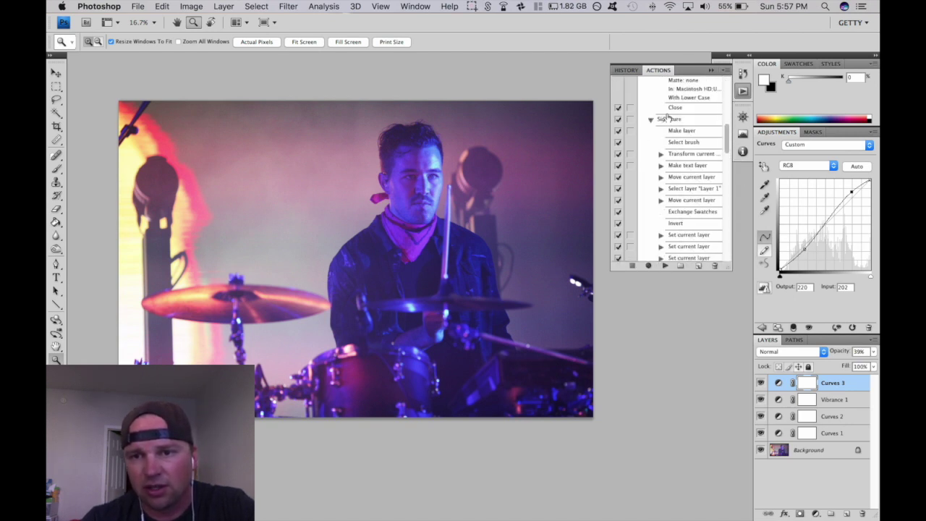
left_click(652, 108)
scroll(705, 180, "up", 10)
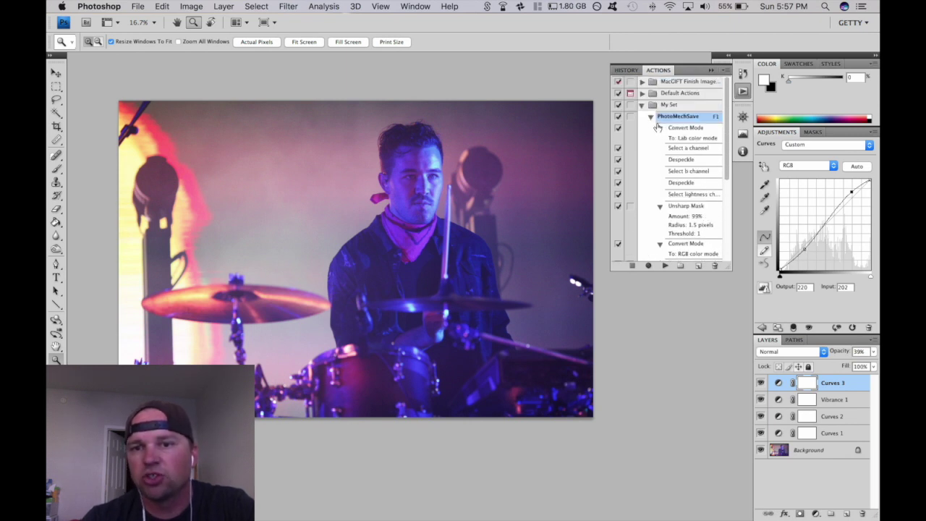
left_click(652, 117)
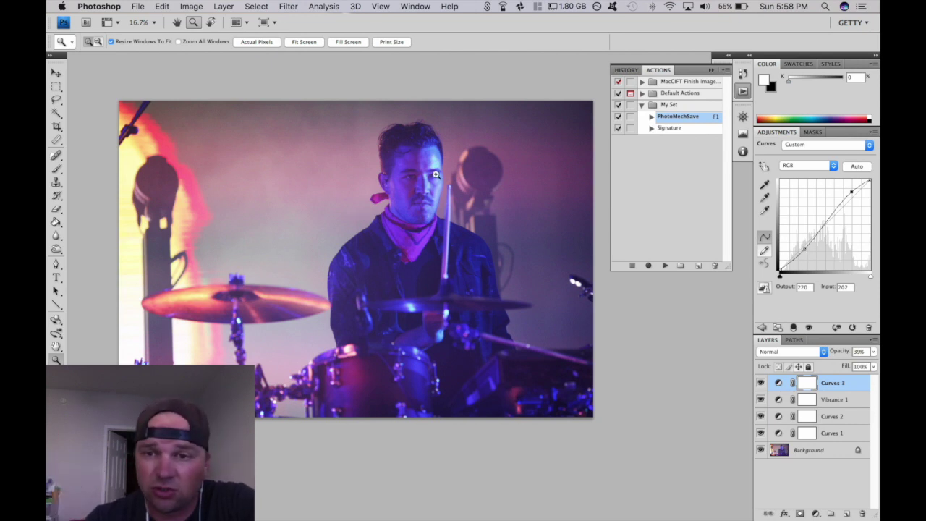
Step: Run the PhotoMechSave action on the edited front-facing drummer photo and accept the colour mode change
key("F1")
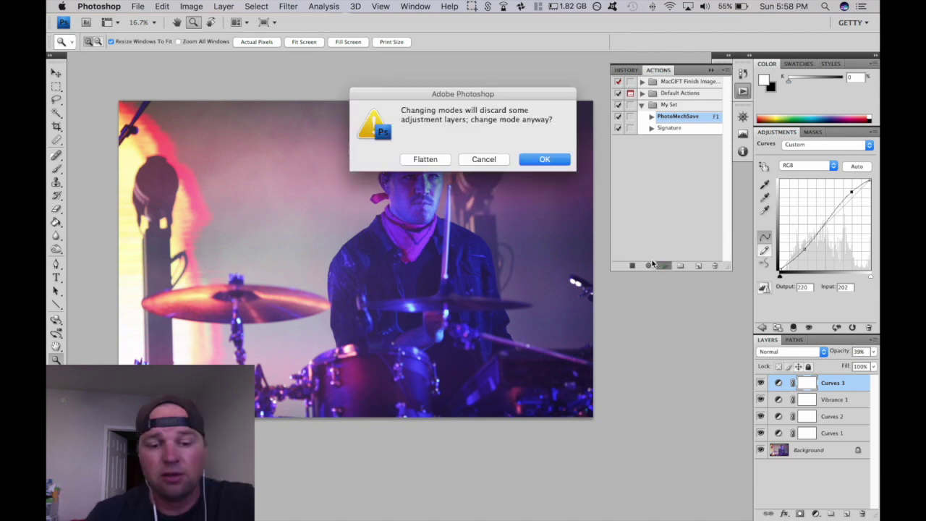
key("Return")
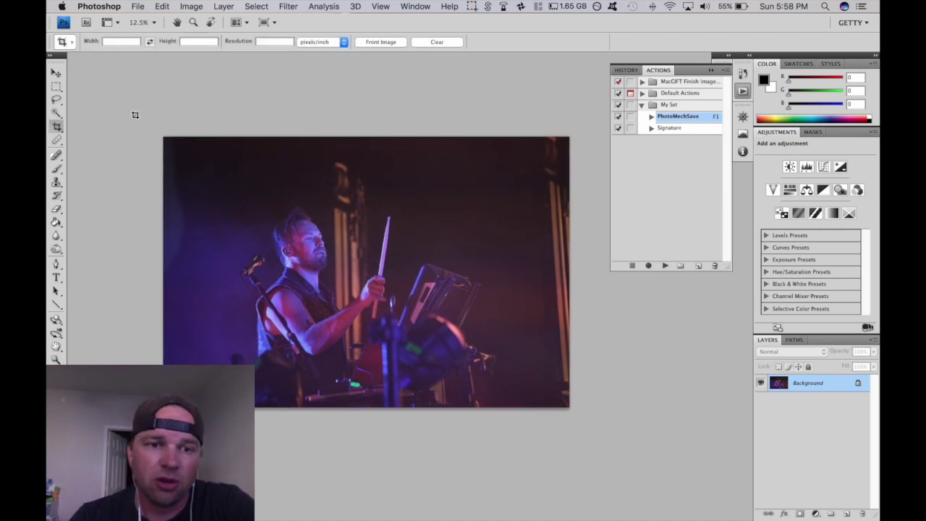
Step: Crop the side-view drummer photo tighter on all sides, keeping the musician, raised drumstick and equipment in frame
left_click_drag(165, 135, 209, 168)
left_click_drag(561, 413, 561, 396)
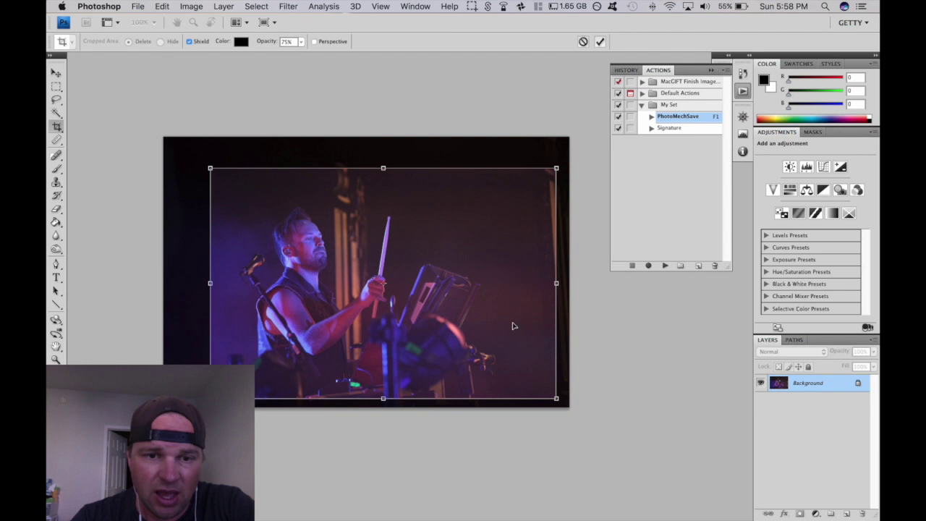
left_click_drag(513, 325, 500, 323)
key("Return")
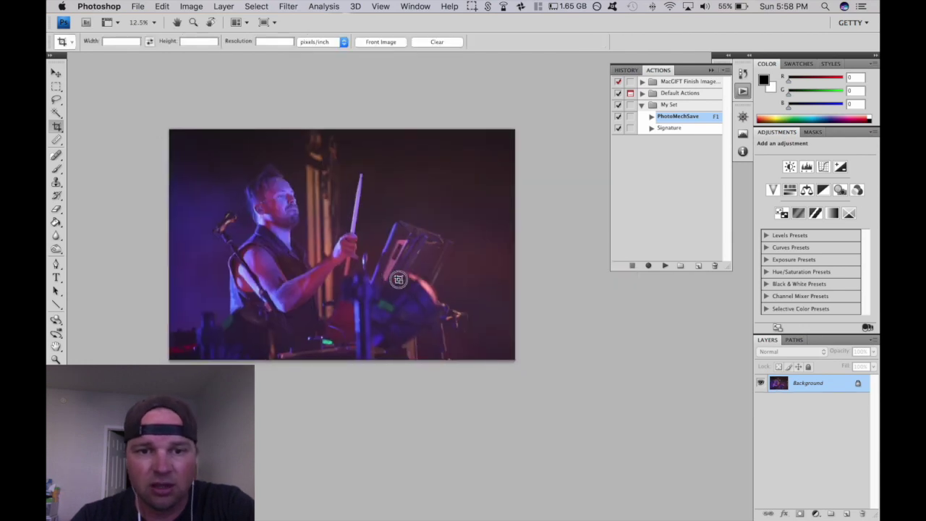
Step: Add a Curves adjustment layer that lifts the midtones from input 112 to output 135 and moves the black point slightly inward
left_click(823, 167)
left_click_drag(823, 225, 820, 223)
left_click_drag(779, 277, 782, 278)
left_click(821, 222)
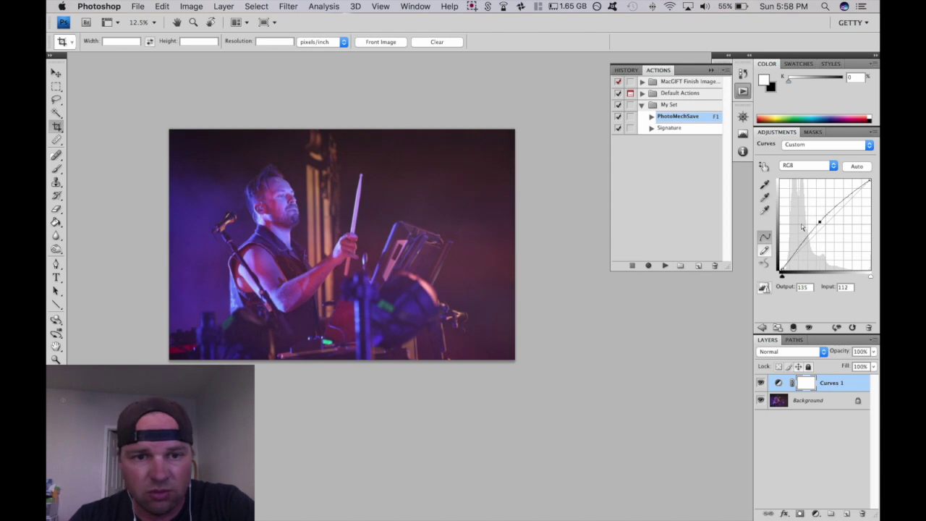
Step: Add a second Curves adjustment layer with darker shadows and input 198 raised to output 214, at 27% opacity
left_click(762, 327)
left_click(824, 166)
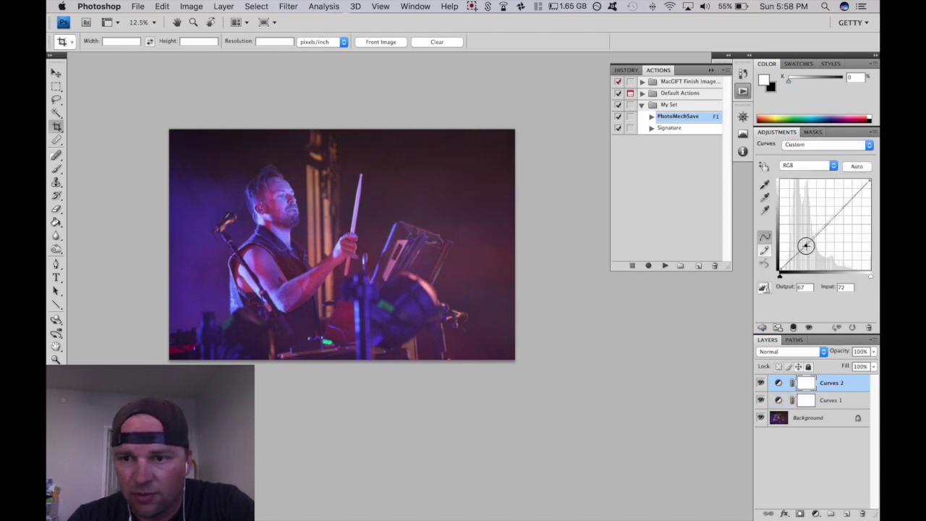
left_click_drag(806, 246, 806, 251)
left_click_drag(851, 202, 849, 193)
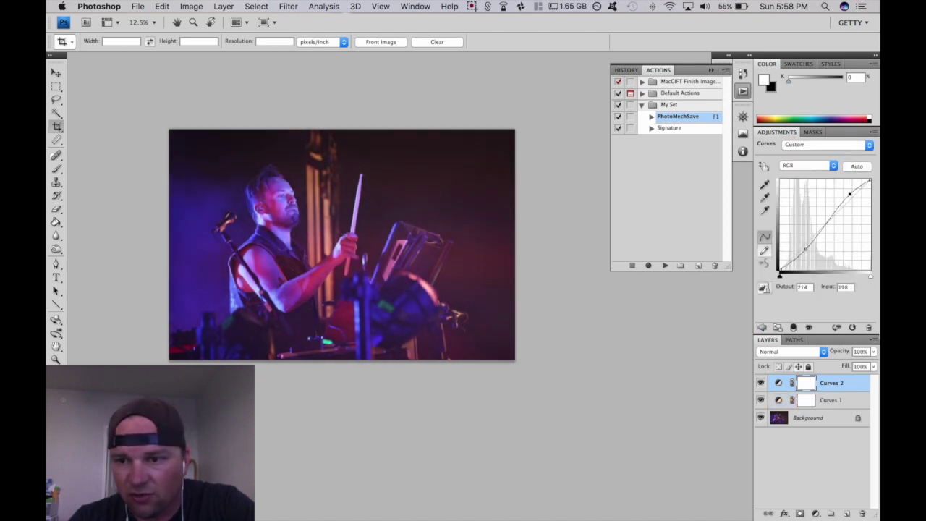
left_click(874, 351)
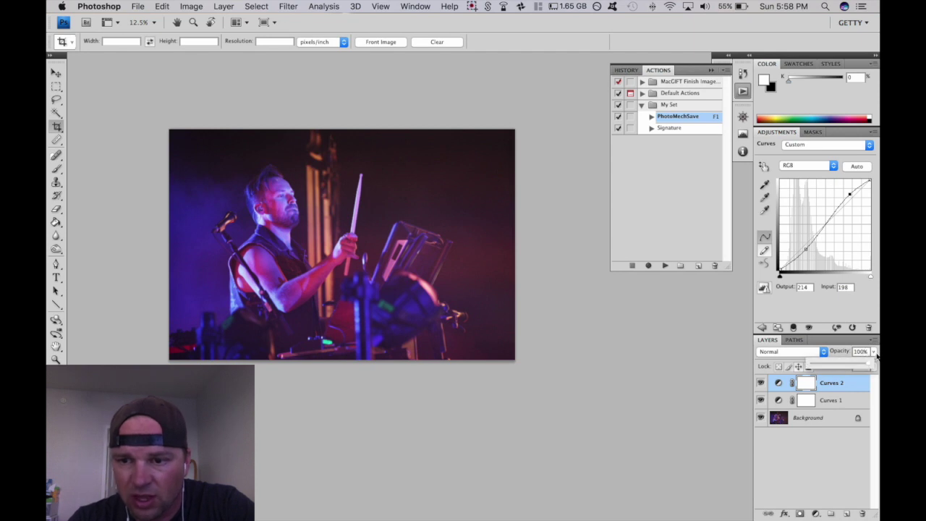
left_click_drag(870, 367, 829, 368)
Step: Add a third Curves adjustment layer lifting input 122 to output 145, and check the brightened photo up close
left_click(763, 327)
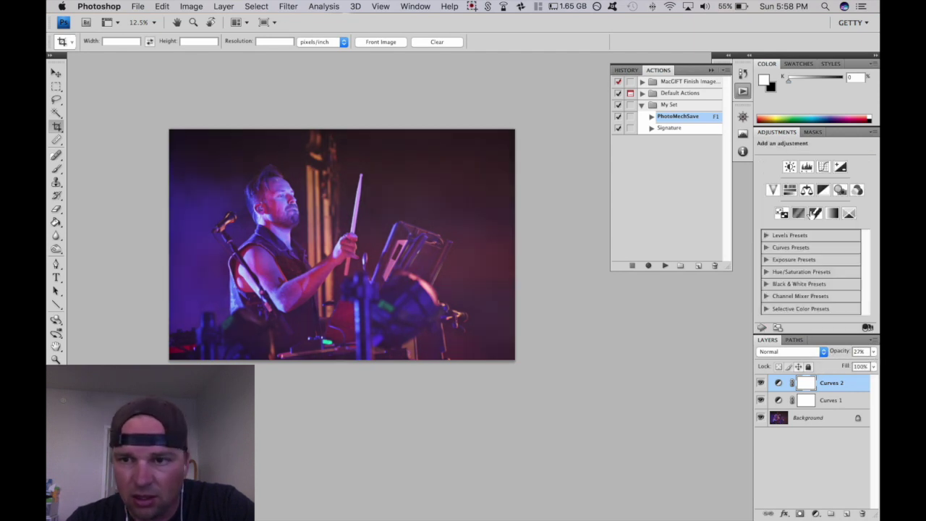
left_click(824, 167)
left_click_drag(827, 216, 823, 219)
key("z")
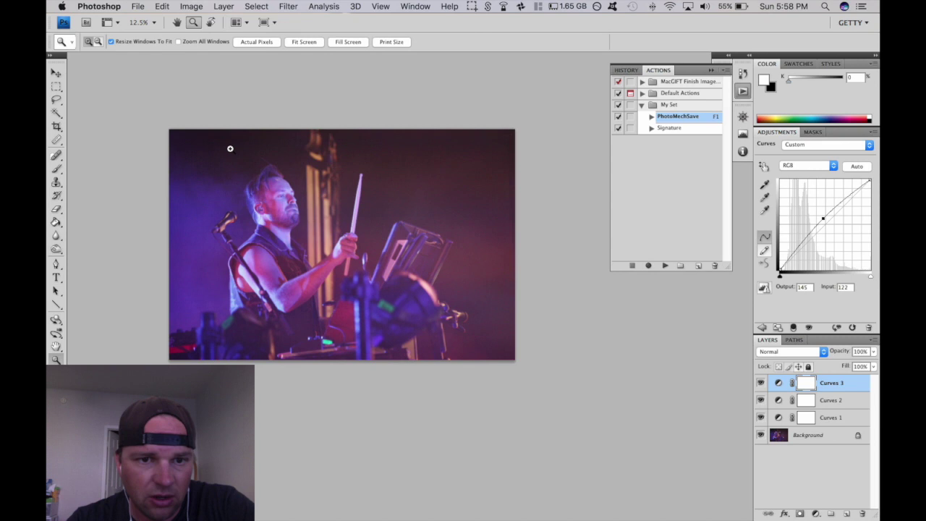
left_click_drag(228, 148, 644, 326)
key("super+minus")
key("super+minus")
key("super+minus")
key("super+minus")
key("super+minus")
key("super+minus")
left_click_drag(567, 315, 468, 292)
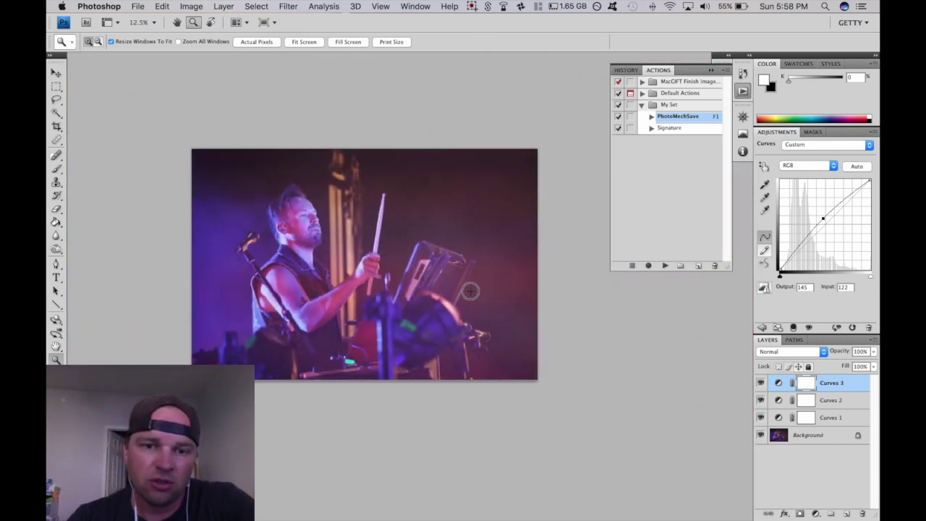
Step: Add a fourth Curves adjustment layer lifting input 120 to output 132, at 33% opacity
left_click(764, 326)
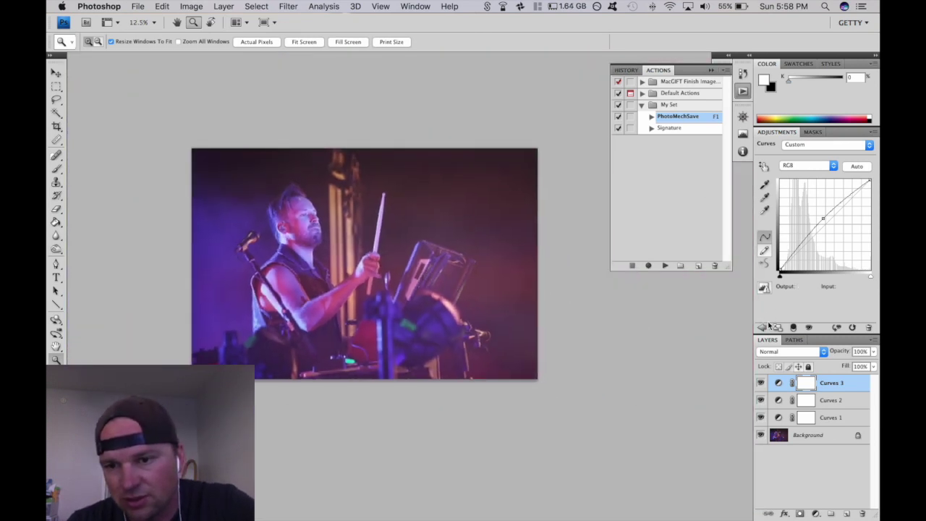
left_click(768, 326)
left_click(795, 166)
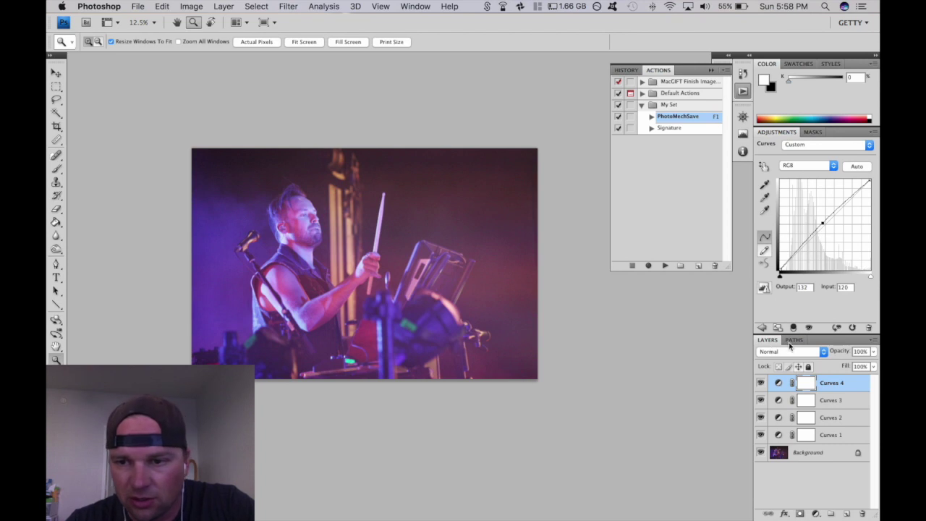
left_click_drag(874, 351, 833, 367)
Step: Add a fifth Curves adjustment layer with a contrast curve raising input 201 to output 214, at 62% opacity, and check the face up close
left_click(763, 327)
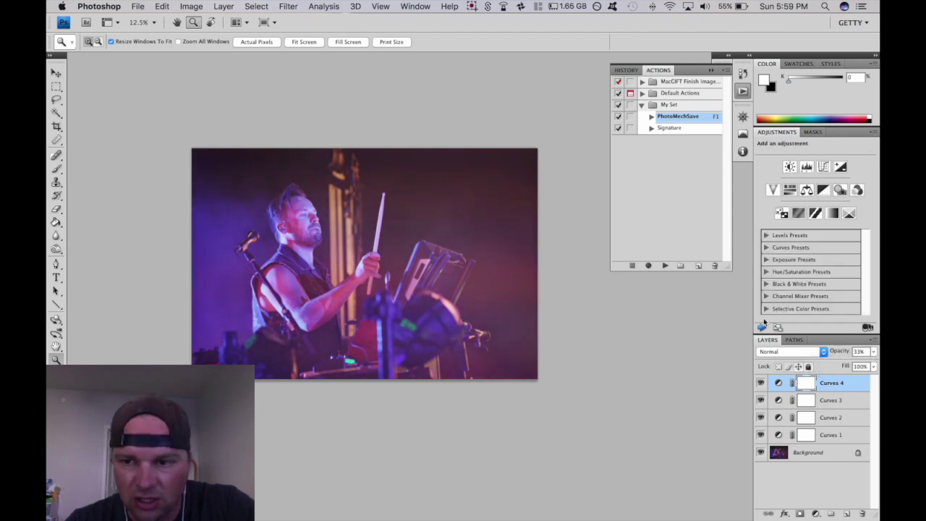
left_click(825, 168)
left_click(809, 248)
left_click(851, 194)
left_click_drag(873, 351, 838, 365)
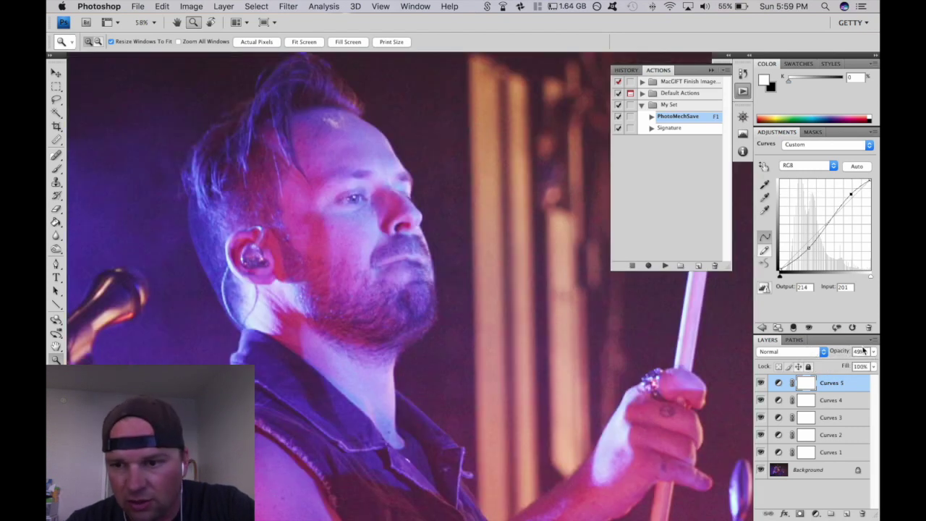
left_click(874, 351)
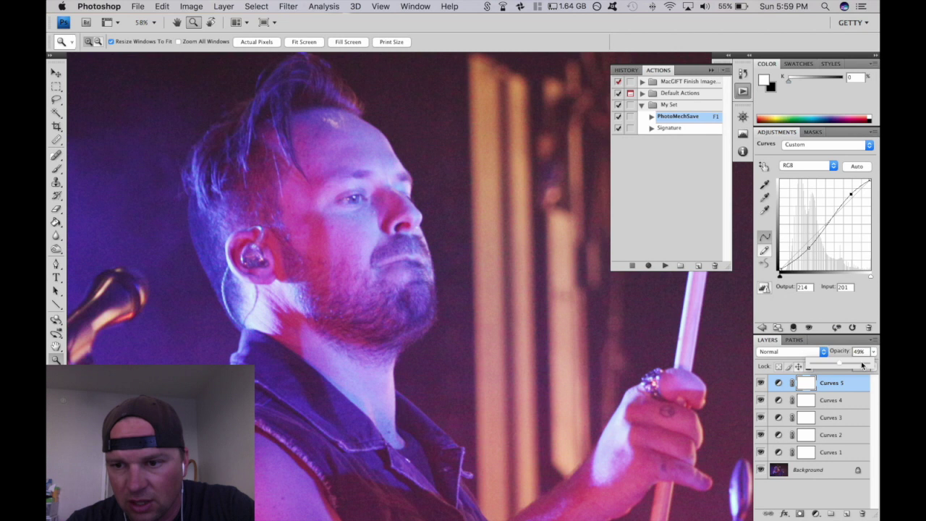
left_click_drag(838, 365, 848, 366)
key("super+minus")
key("super+minus")
key("super+minus")
key("super+minus")
key("super+minus")
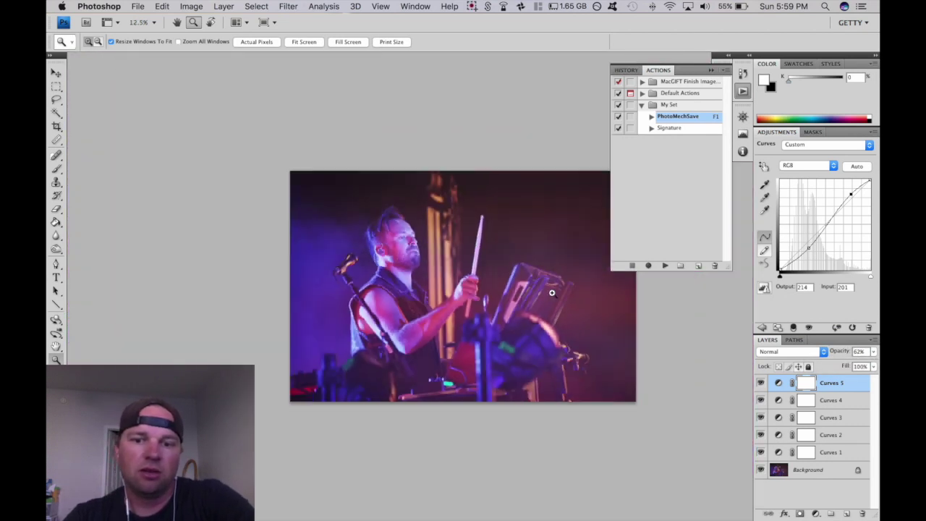
left_click_drag(561, 295, 417, 252)
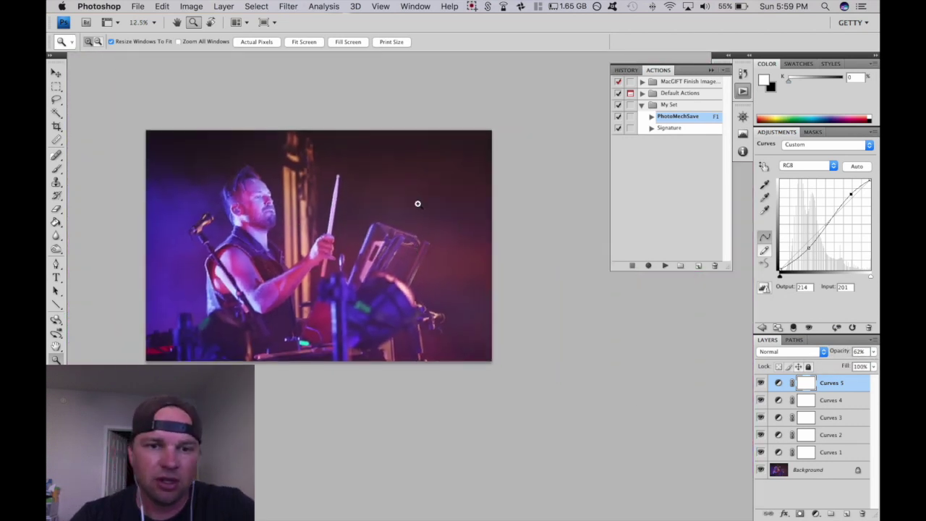
Step: Run the PhotoMechSave action on the side-view drummer photo and accept the colour mode change
key("F1")
key("Return")
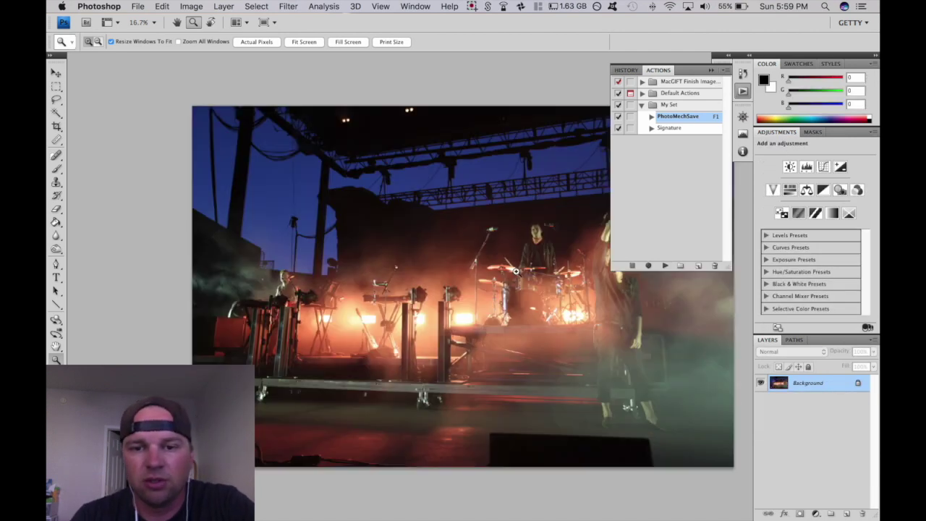
Step: View the whole orange-lit wide stage photo and close it without editing
key("super+minus")
key("super+minus")
left_click_drag(517, 271, 398, 236)
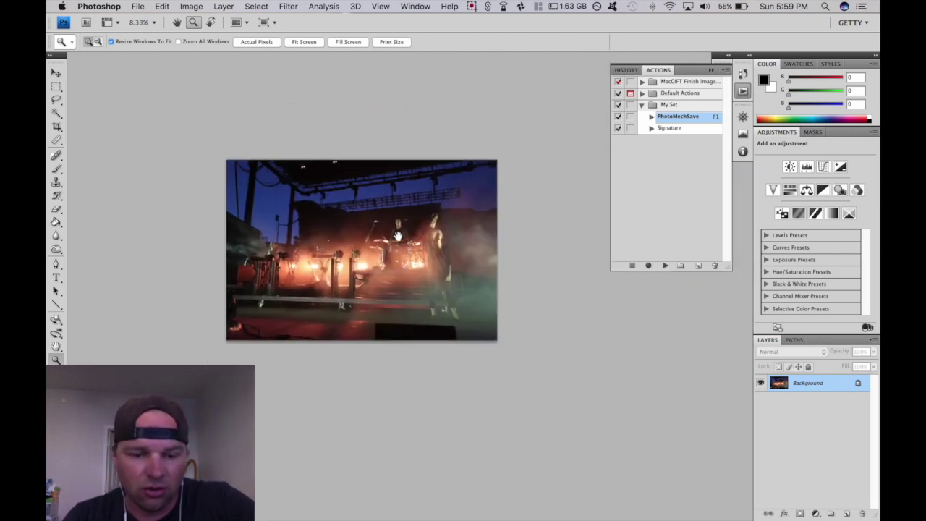
key("super+w")
Step: Crop the red-lit stage photo to remove excess sky, the right side and the dark foreground, keeping all three performers
left_click_drag(613, 303, 509, 307)
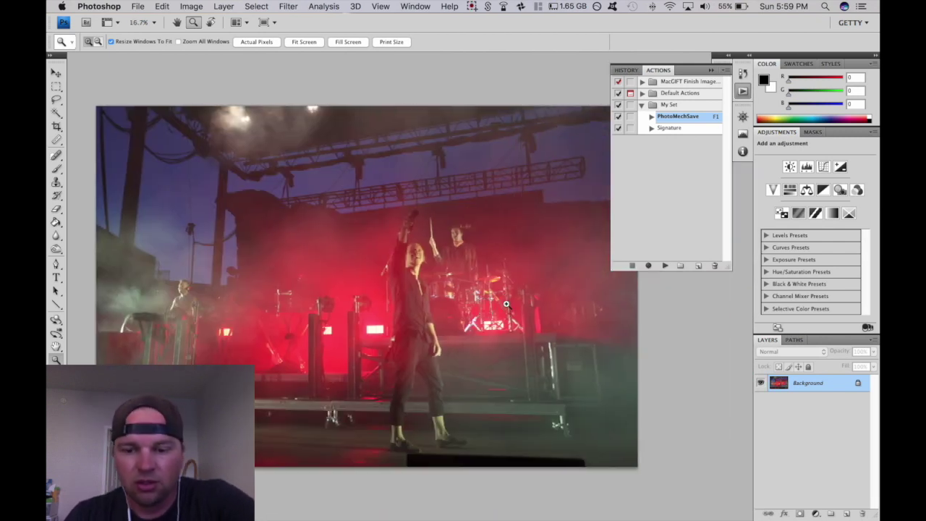
key("super+minus")
key("c")
left_click_drag(176, 119, 596, 424)
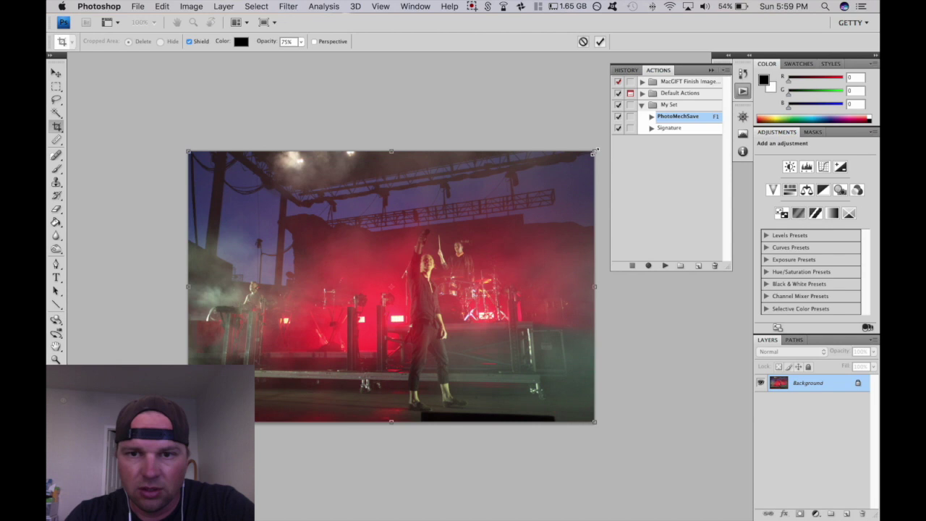
left_click_drag(595, 151, 555, 196)
left_click_drag(517, 253, 516, 247)
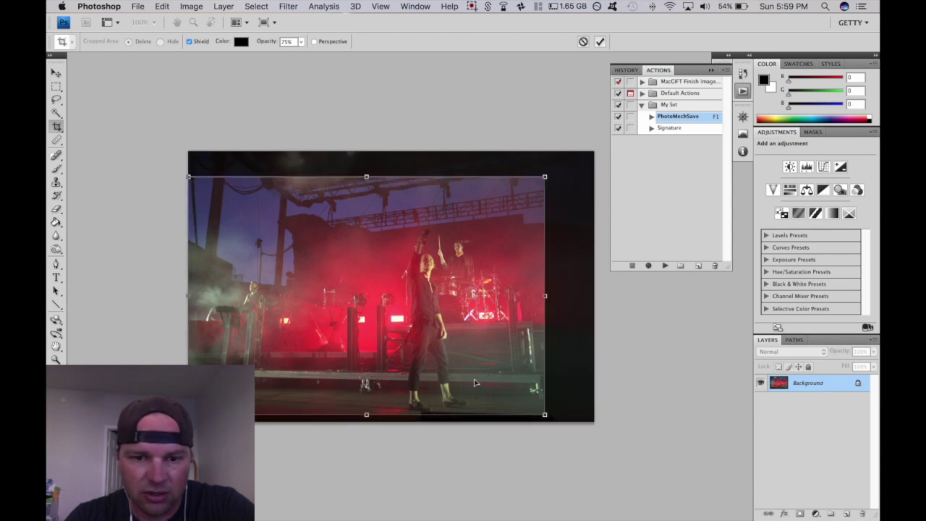
left_click_drag(188, 414, 202, 406)
left_click_drag(345, 340, 340, 351)
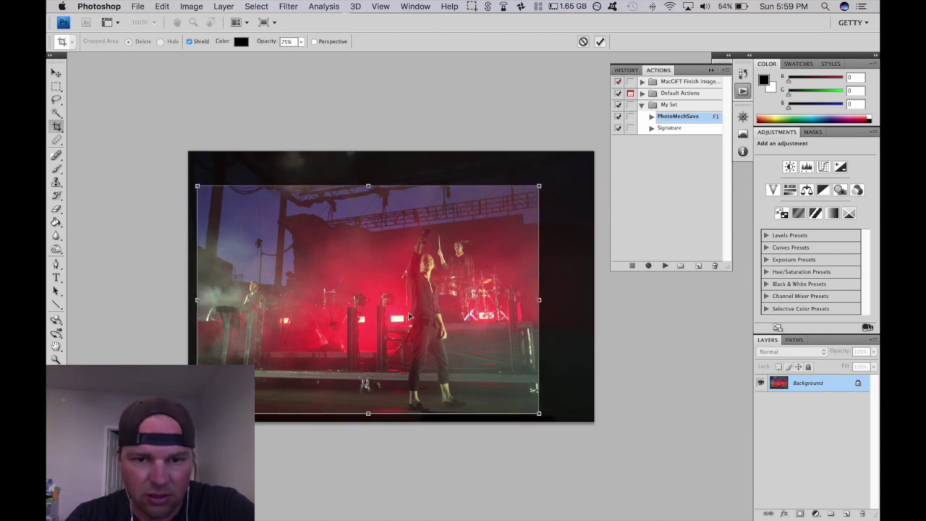
left_click_drag(540, 186, 533, 192)
key("Return")
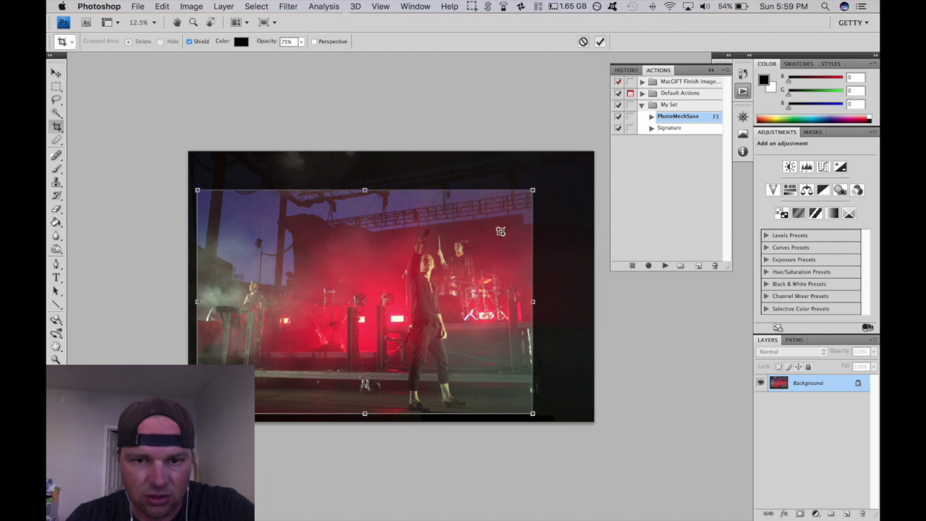
Step: Add a Curves adjustment layer to the stage photo lifting input 115 to output 133, with the black point moved inward
left_click(824, 166)
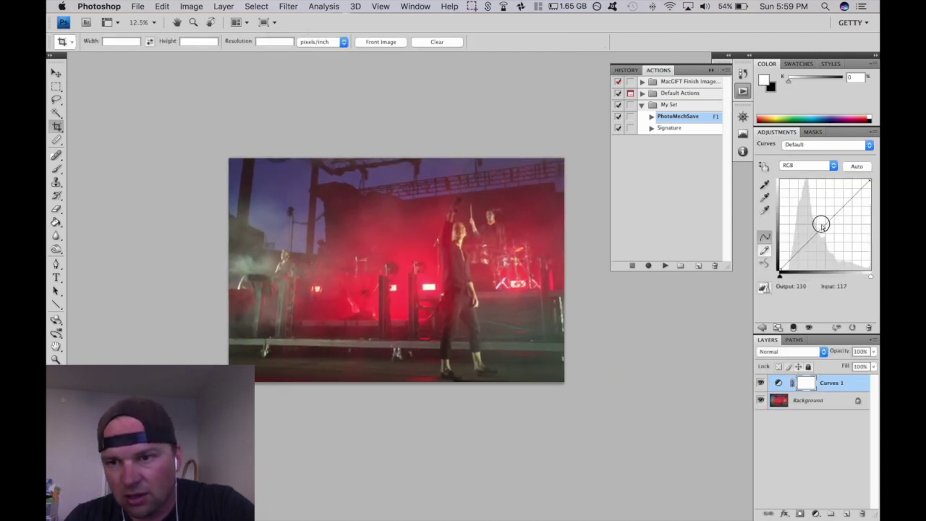
left_click_drag(822, 230, 821, 226)
left_click_drag(780, 272, 787, 272)
left_click_drag(821, 224, 821, 222)
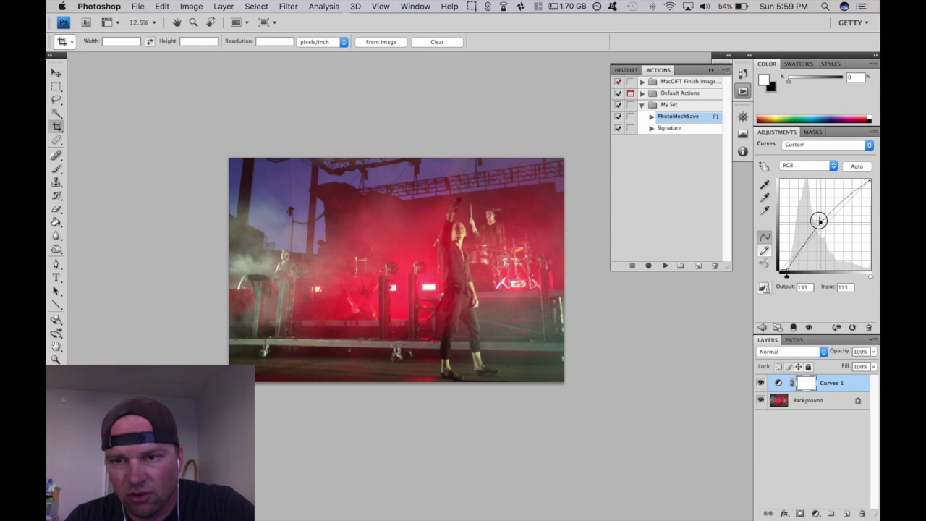
Step: Add a second Curves adjustment layer lowering input 72 to output 49 and raising input 202 to output 219, at 30% opacity
left_click(762, 327)
left_click(824, 166)
left_click_drag(804, 246, 806, 251)
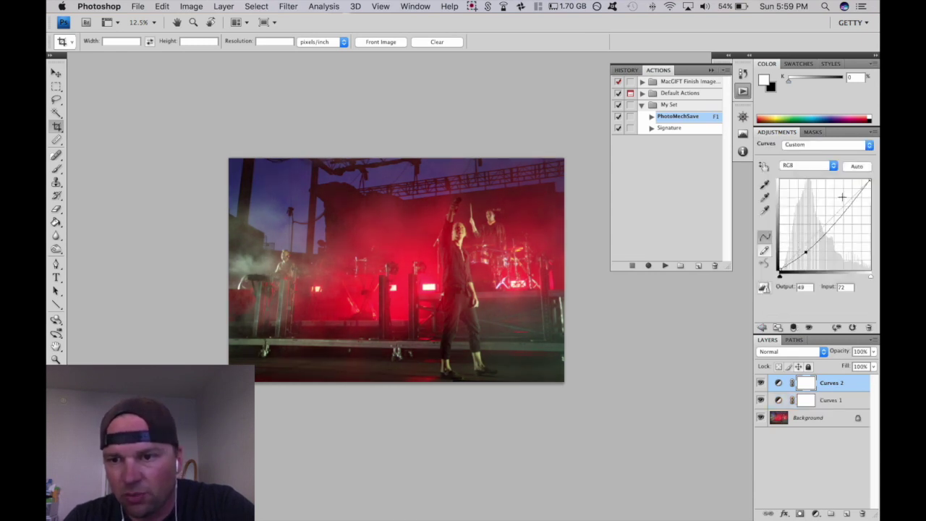
left_click_drag(851, 199, 852, 193)
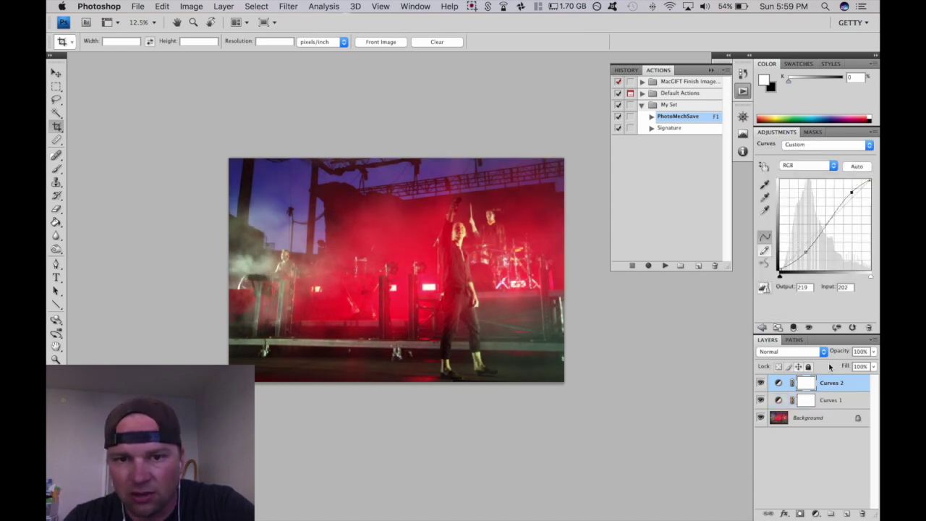
left_click_drag(875, 351, 830, 369)
Step: Add a third Curves adjustment layer to the stage photo lifting the midtones from input 128 to output 143
left_click(763, 327)
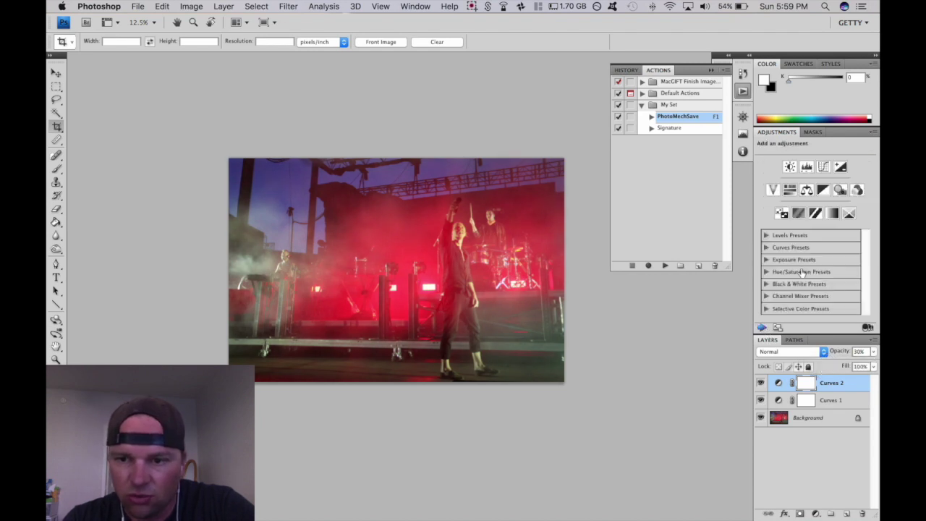
left_click(824, 166)
left_click_drag(826, 223, 826, 219)
key("z")
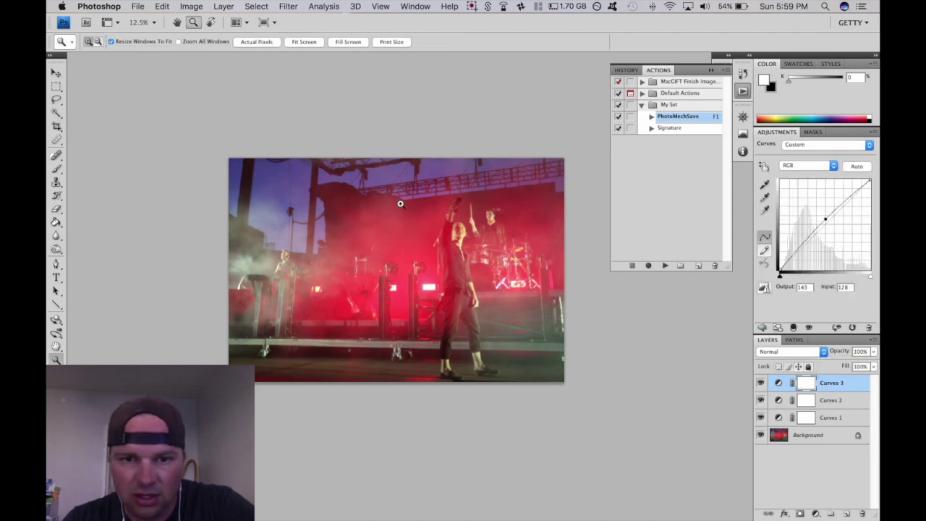
Step: Close the red-lit stage photo without saving its changes
left_click_drag(402, 204, 522, 278)
key("super+minus")
key("super+minus")
key("super+minus")
key("super+minus")
key("super+minus")
left_click(557, 298, "alt")
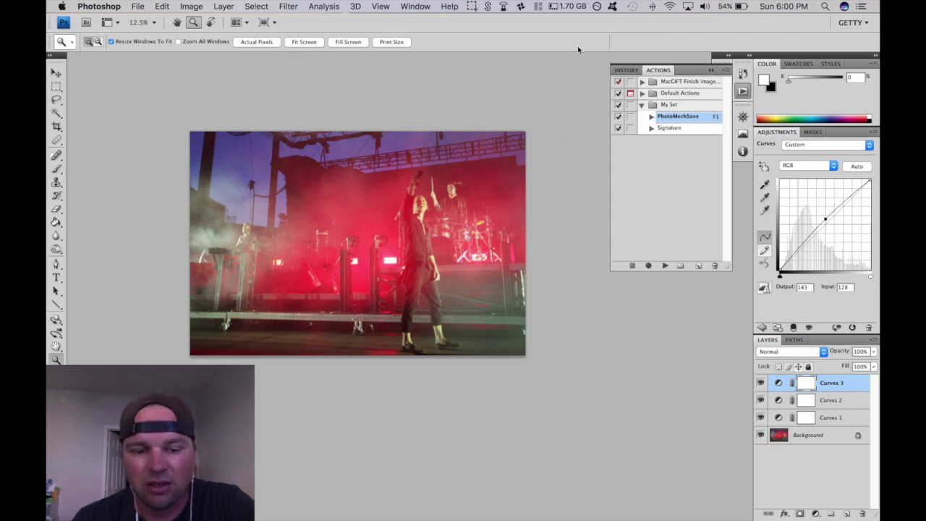
key("super+w")
key("super+d")
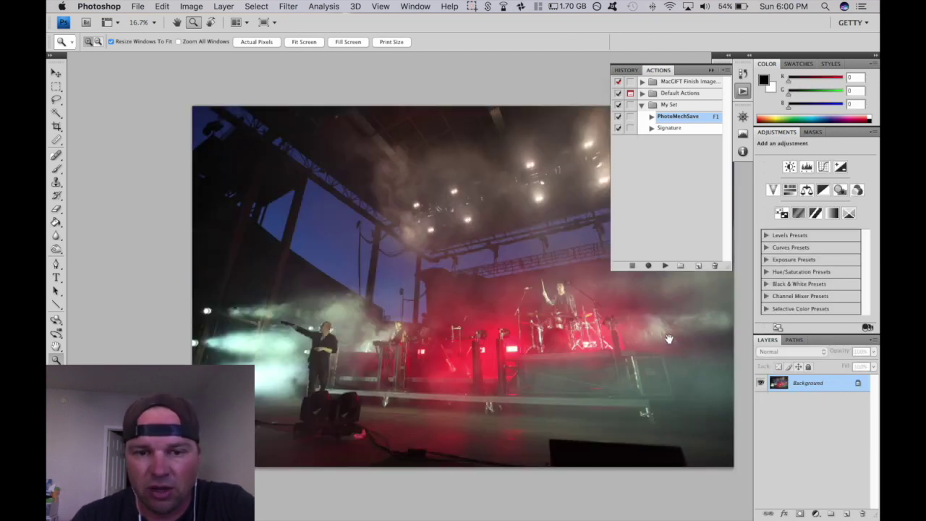
Step: Crop the wide stage photo to trim the dark roof area, both sides and part of the foreground, keeping the singer and drummer
left_click_drag(669, 339, 541, 343)
key("super+minus")
key("c")
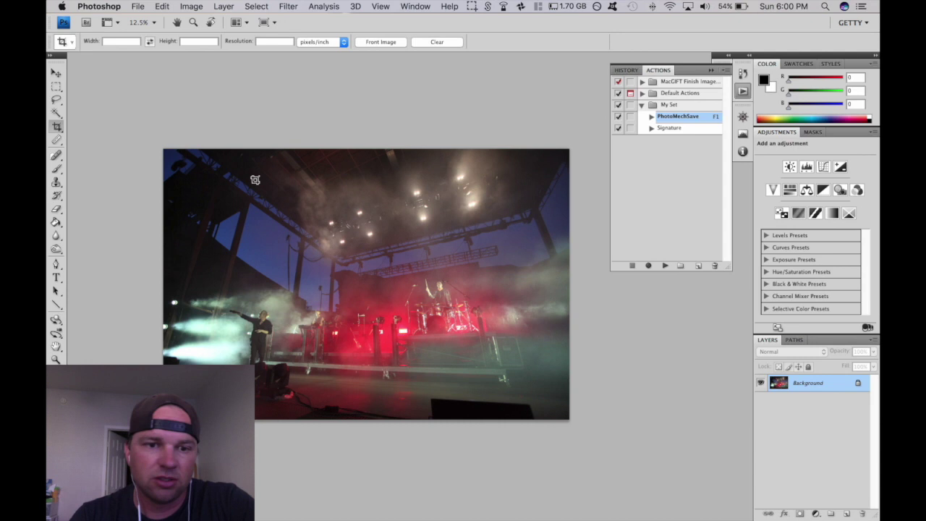
left_click_drag(144, 128, 652, 456)
left_click_drag(165, 150, 203, 175)
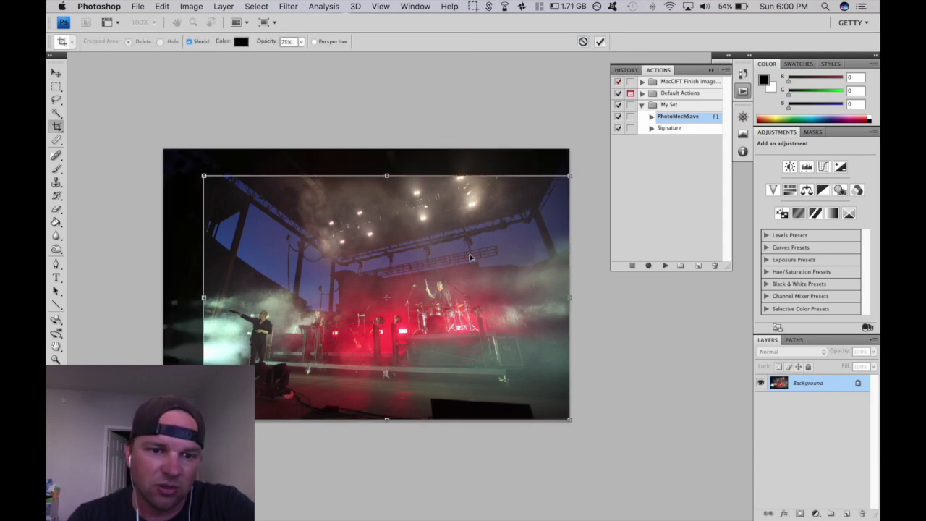
left_click_drag(570, 175, 541, 194)
left_click_drag(505, 250, 496, 254)
key("Return")
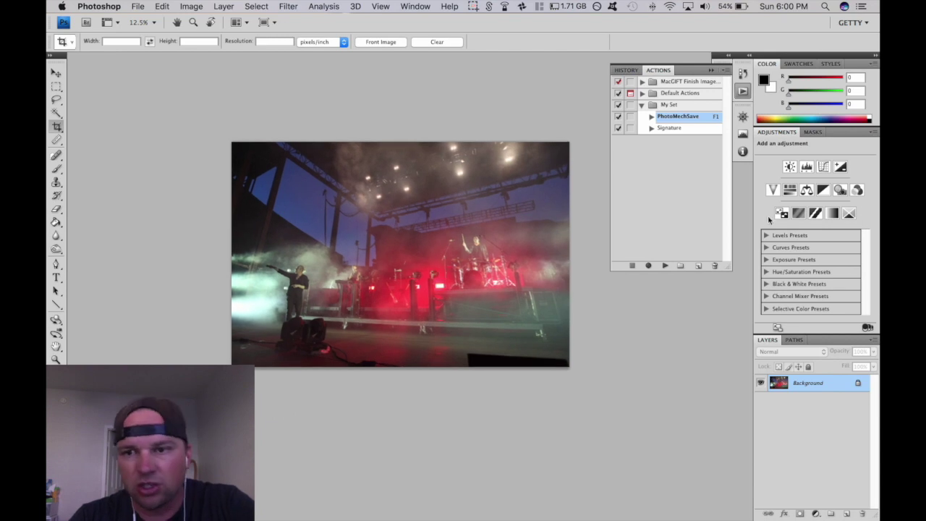
Step: Add a Curves adjustment layer to the wide stage photo lifting input 112 to output 138
left_click(824, 167)
left_click_drag(821, 224, 821, 215)
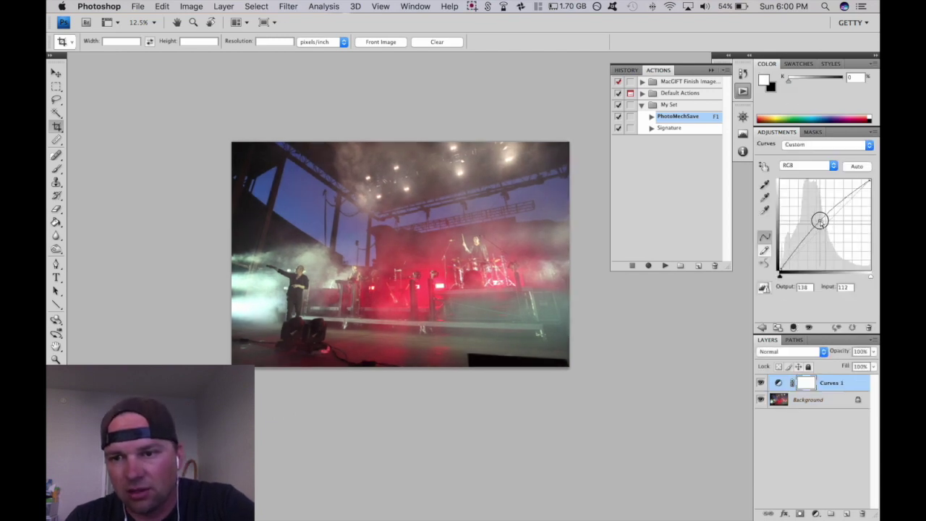
left_click(762, 327)
Step: Add a second Curves adjustment layer lowering input 58 to output 44 and raising the highlights for contrast
left_click(823, 167)
left_click_drag(800, 250, 801, 252)
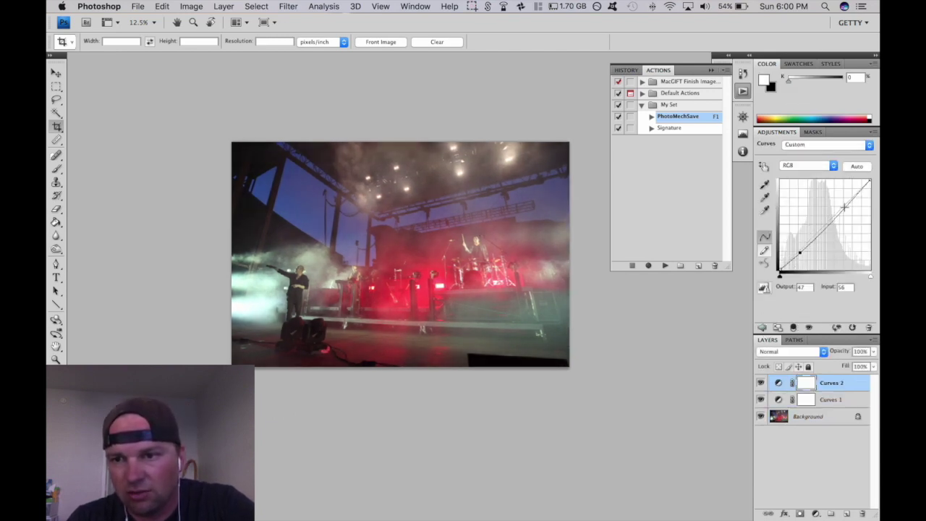
left_click_drag(844, 207, 851, 191)
left_click_drag(800, 253, 800, 254)
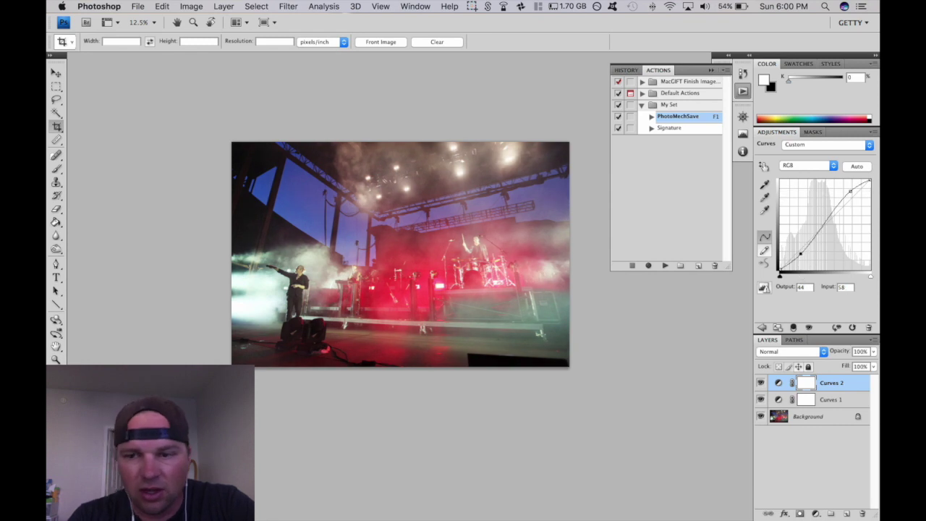
Step: Reduce the opacity of the Curves 1 layer to 51%
key("z")
left_click_drag(287, 223, 500, 355)
left_click_drag(657, 368, 544, 350)
key("super+minus")
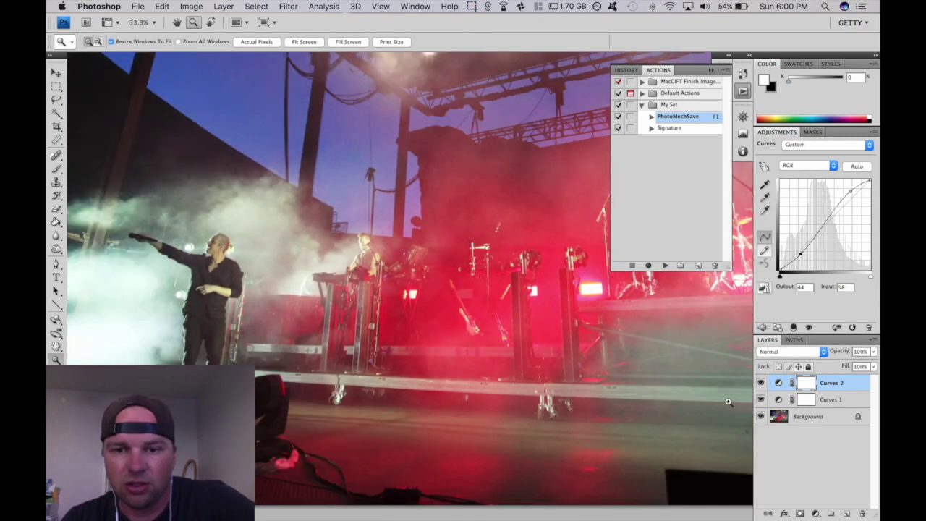
left_click(825, 399)
left_click(874, 351)
left_click_drag(867, 361, 841, 363)
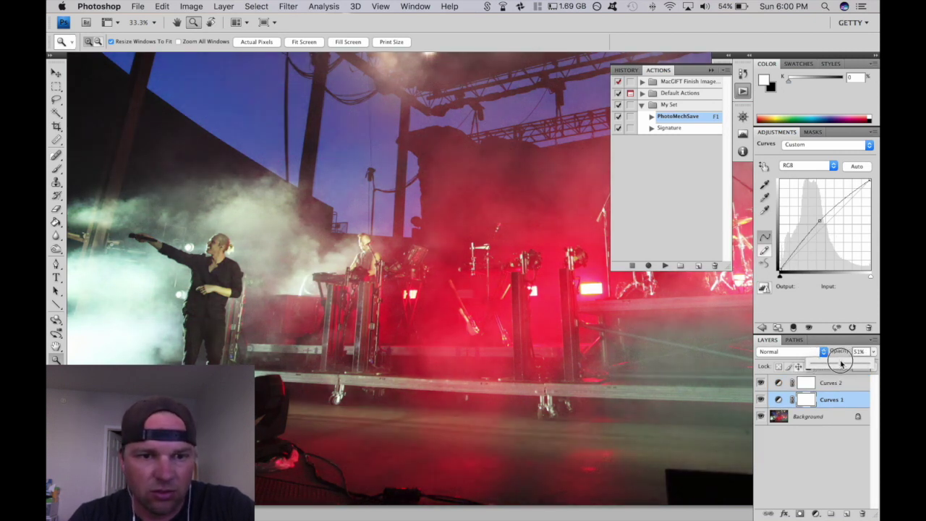
Step: Reduce the opacity of the Curves 2 layer to 58%
left_click(858, 384)
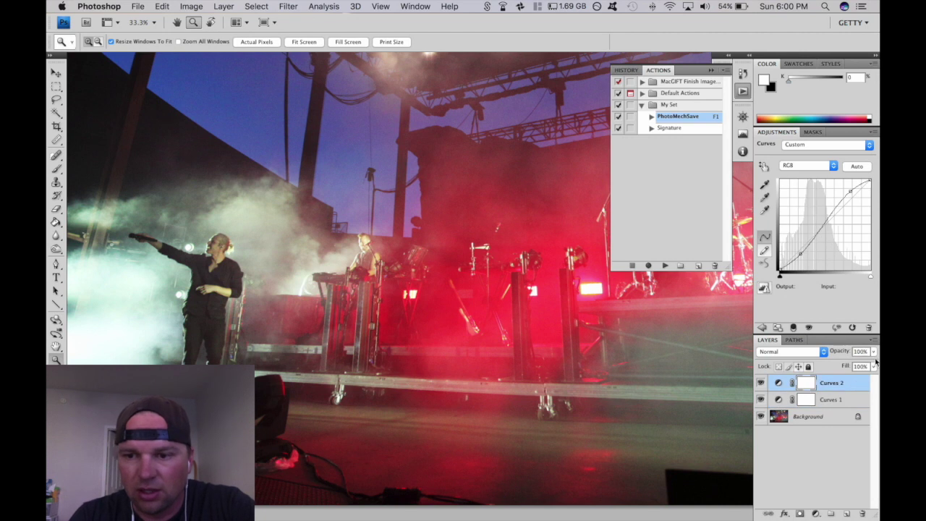
left_click(874, 352)
left_click_drag(867, 363, 833, 368)
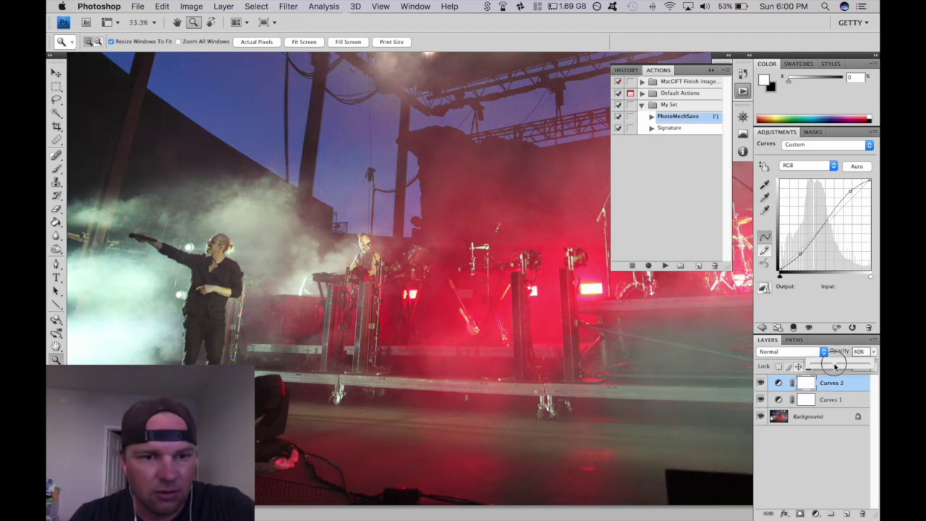
left_click_drag(835, 367, 842, 368)
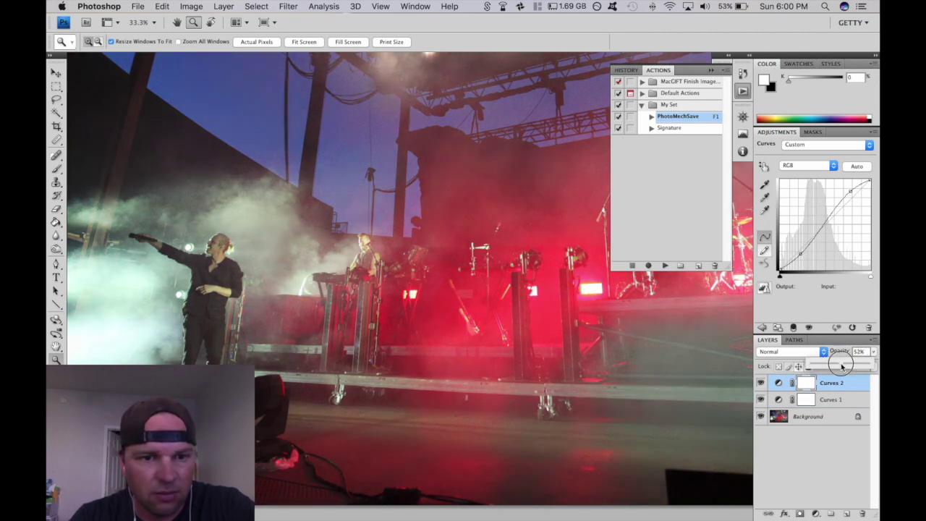
left_click(641, 303)
Step: Crop the wide stage photo again, trimming thin strips of the upper edge, the sides and the foreground
key("super+minus")
key("super+minus")
left_click_drag(543, 299, 425, 277)
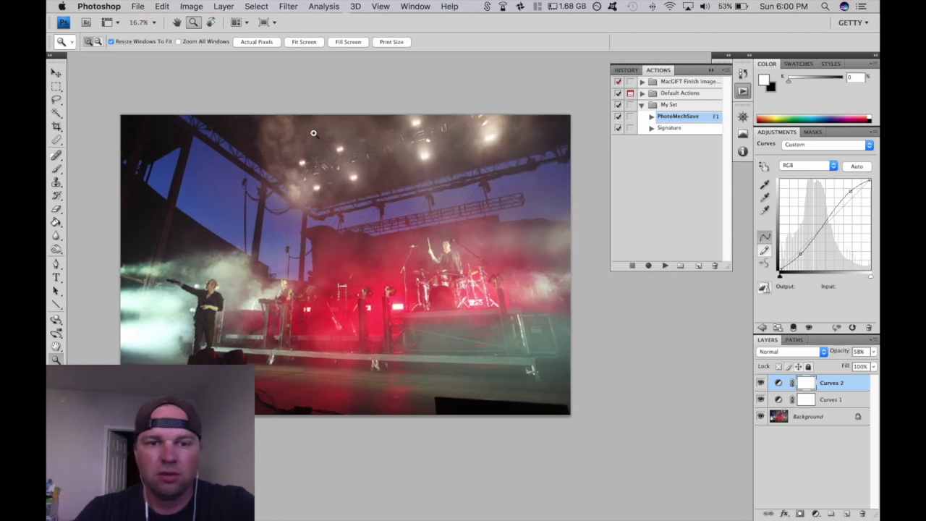
key("c")
left_click_drag(121, 115, 703, 456)
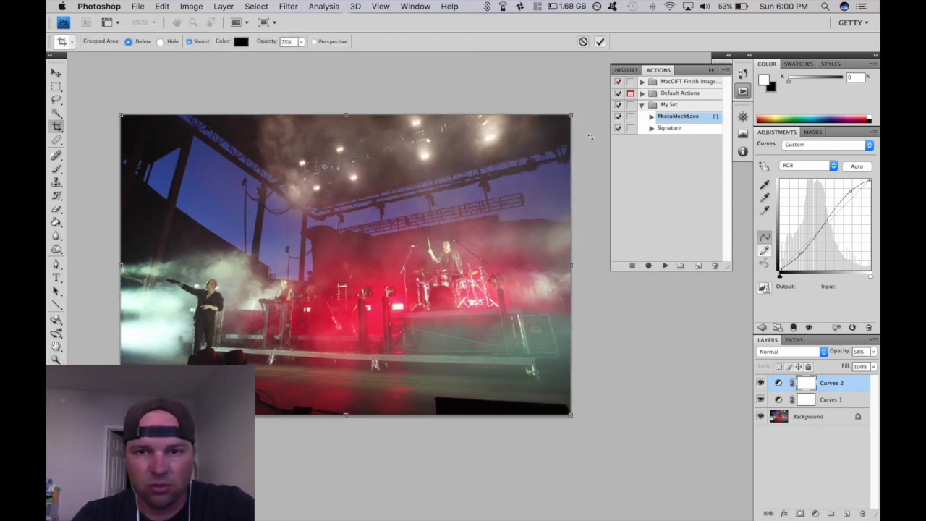
left_click_drag(572, 118, 563, 120)
left_click_drag(564, 418, 544, 402)
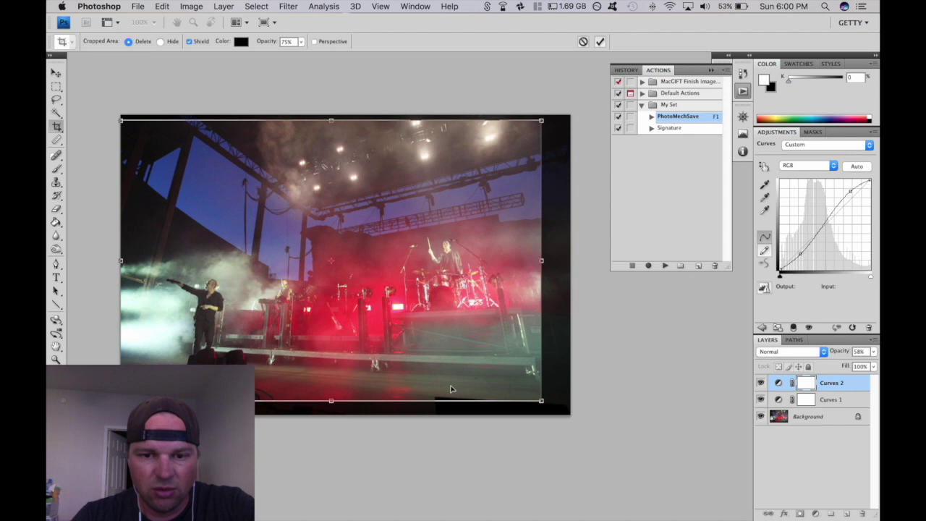
left_click_drag(419, 361, 430, 364)
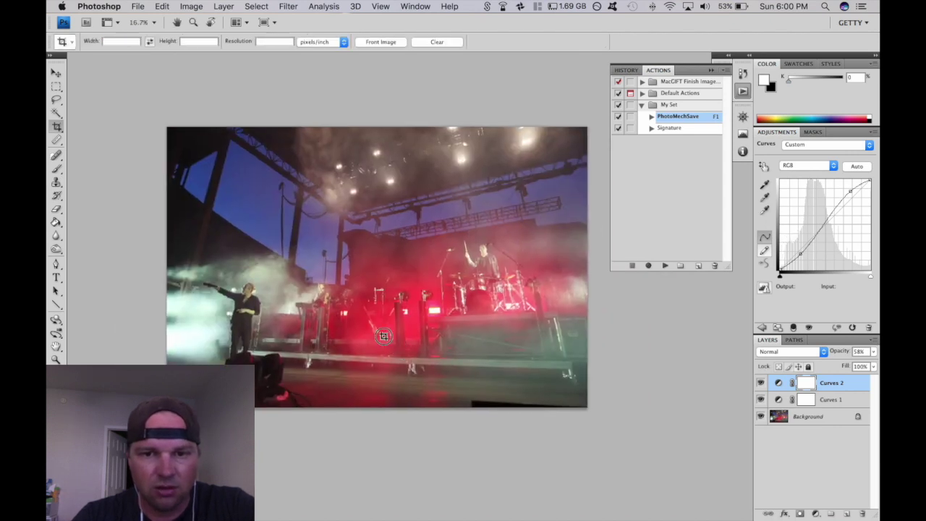
Step: Tighten the crop slightly to remove the black object at the photo's lower right edge
left_click_drag(335, 229, 606, 407)
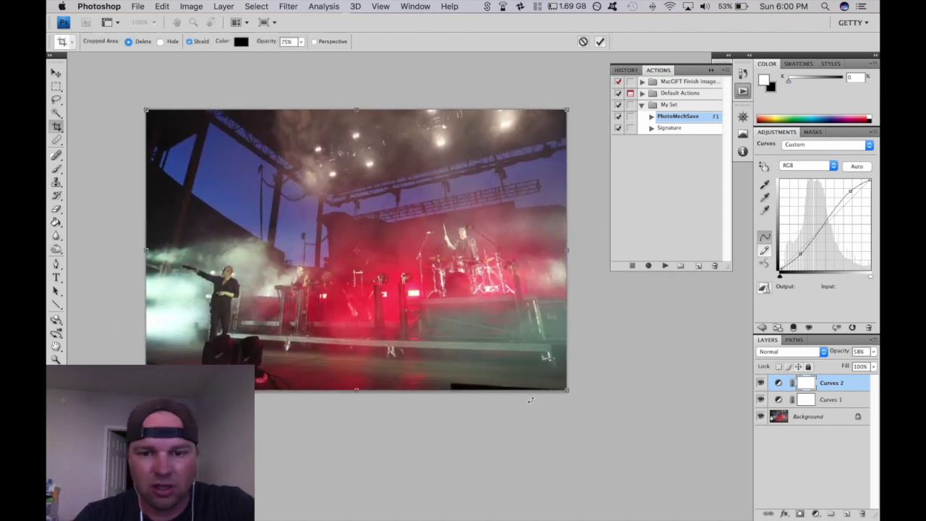
mouse_move(562, 388)
left_mouse_down()
mouse_move(542, 372)
mouse_move(548, 378)
left_mouse_up()
left_click_drag(456, 326, 429, 307)
key("Return")
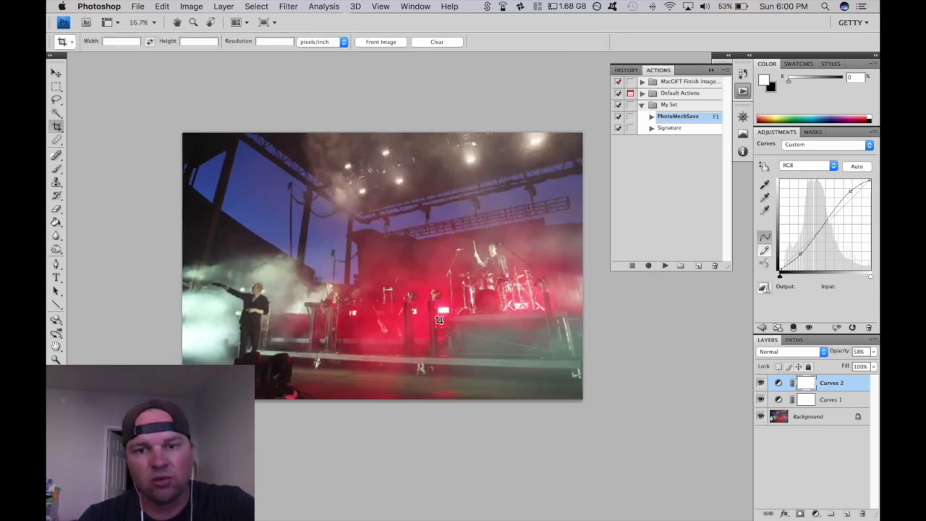
Step: Check the cropped photo's pixel dimensions in Image Size and save the photo with the PhotoMechSave action
key("super+alt+i")
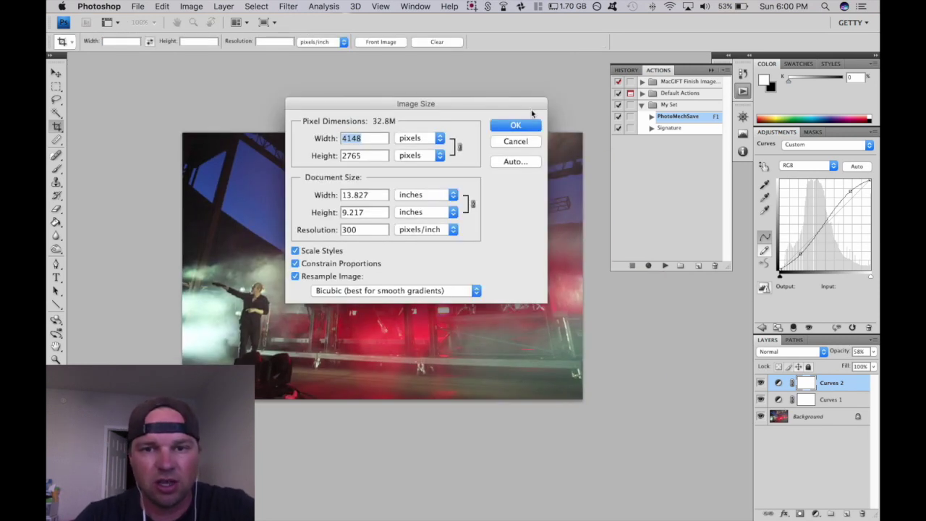
left_click(516, 125)
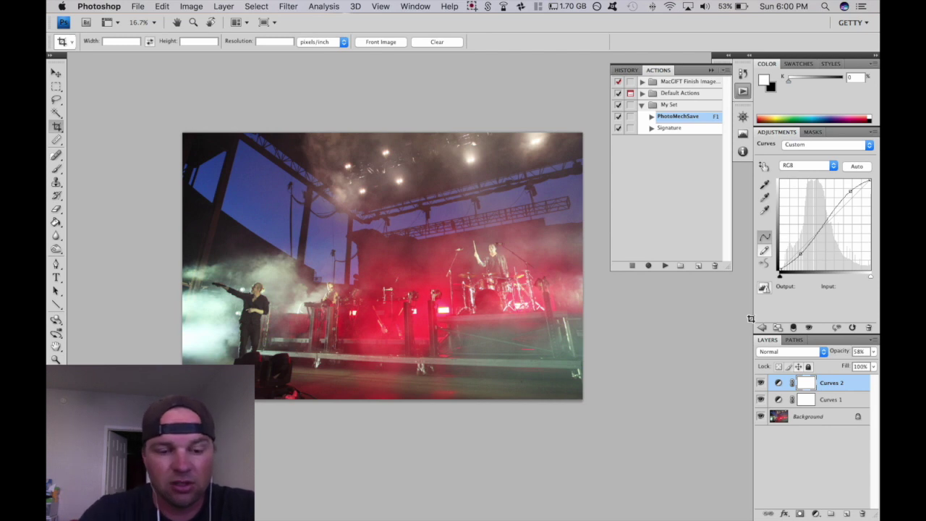
key("F1")
key("Return")
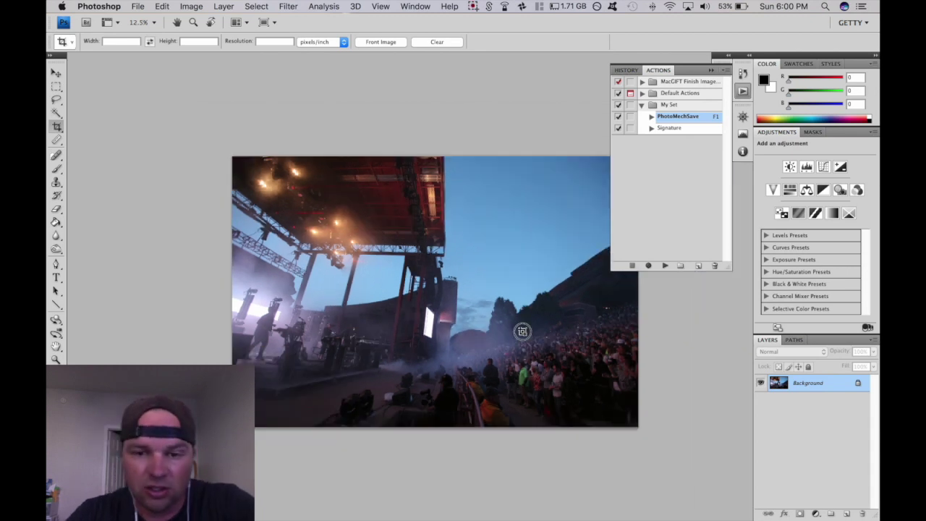
Step: Add a Curves adjustment layer to the stage-and-crowd photo lifting input 93 to output 166
key("z")
left_click_drag(463, 329, 748, 514)
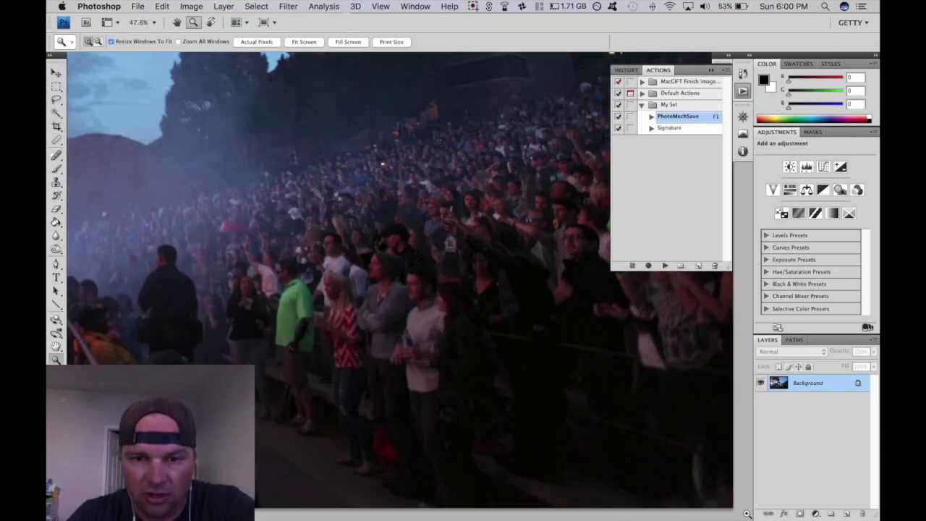
left_click(824, 167)
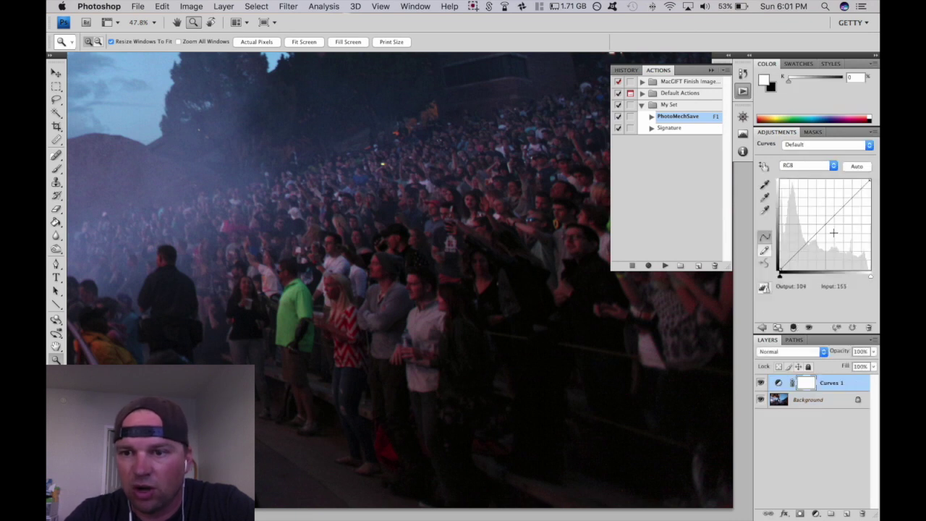
left_click_drag(819, 234, 814, 210)
key("super+minus")
key("super+minus")
key("super+minus")
key("super+minus")
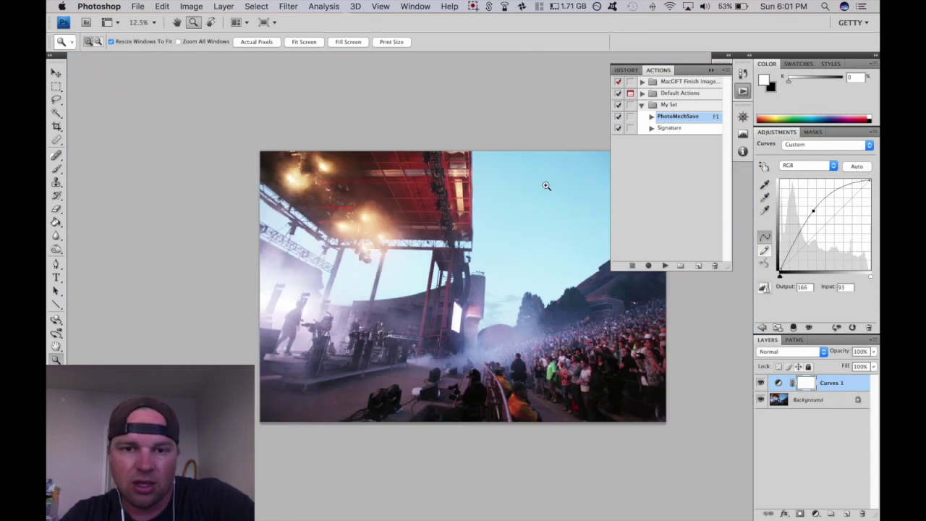
Step: Crop the stage-and-crowd photo slightly on its edges, rotating the crop a little clockwise to straighten the scene
key("c")
left_click_drag(142, 112, 604, 422)
left_click_drag(165, 139, 171, 142)
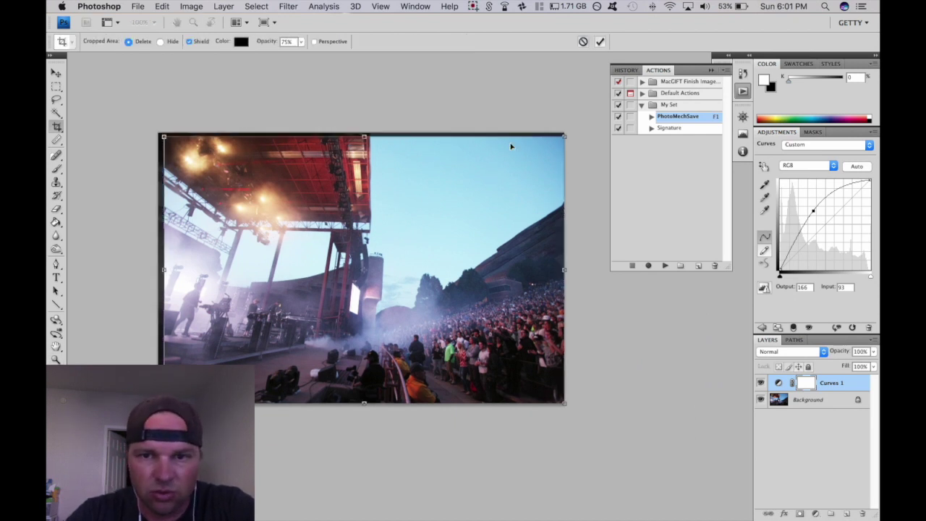
left_click_drag(560, 137, 557, 139)
mouse_move(515, 194)
left_mouse_down()
mouse_move(509, 198)
mouse_move(517, 199)
left_mouse_up()
left_click_drag(577, 184, 576, 188)
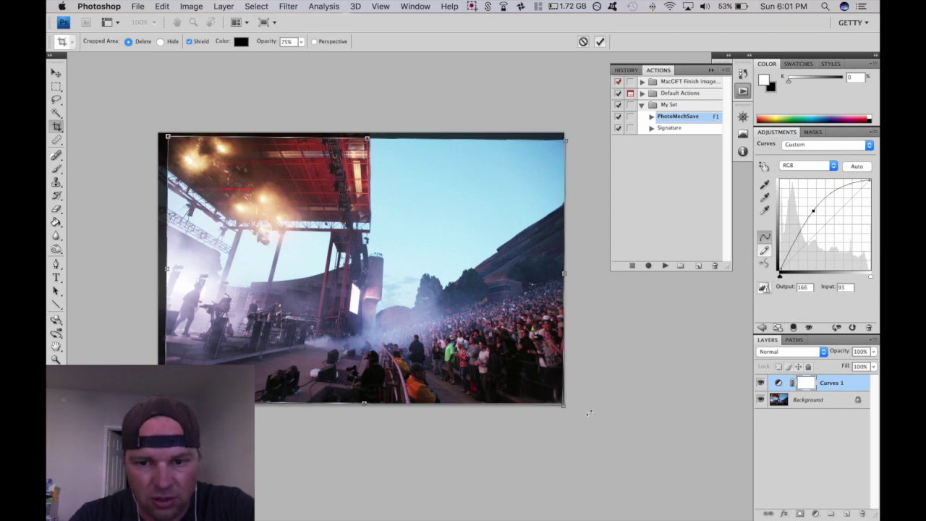
left_click_drag(562, 406, 558, 403)
key("Return")
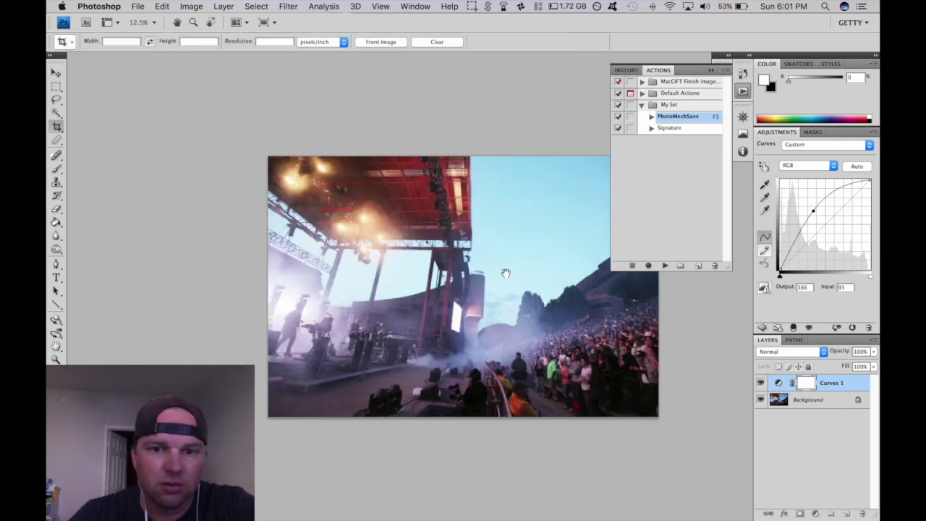
Step: Reduce the brightening of the crowd photo's first Curves layer by moving its curve point closer to the diagonal
left_click_drag(504, 270, 439, 232)
key("Escape")
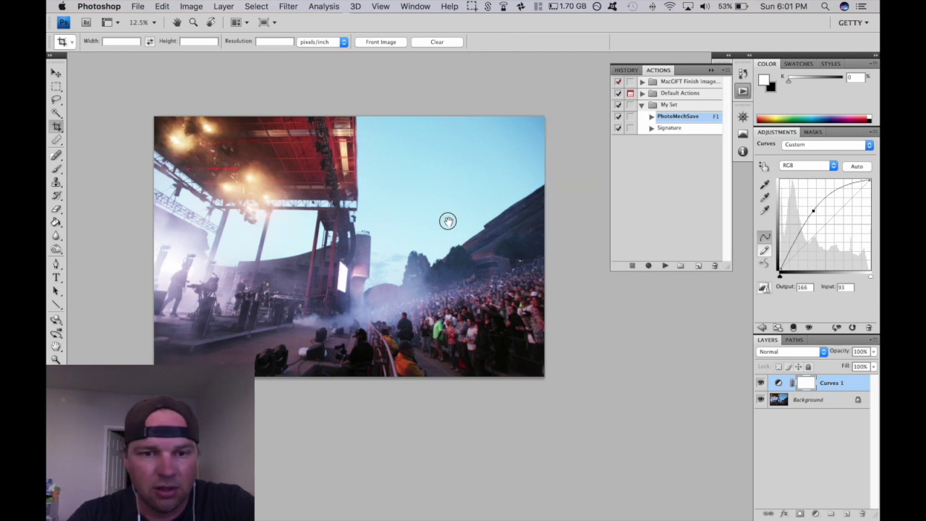
left_click_drag(815, 214, 824, 220)
left_click(762, 327)
Step: Add a second and a third Curves adjustment layer to the crowd photo, the third lifting the midtones slightly
left_click(824, 167)
left_click(762, 327)
left_click(825, 168)
left_click(764, 329)
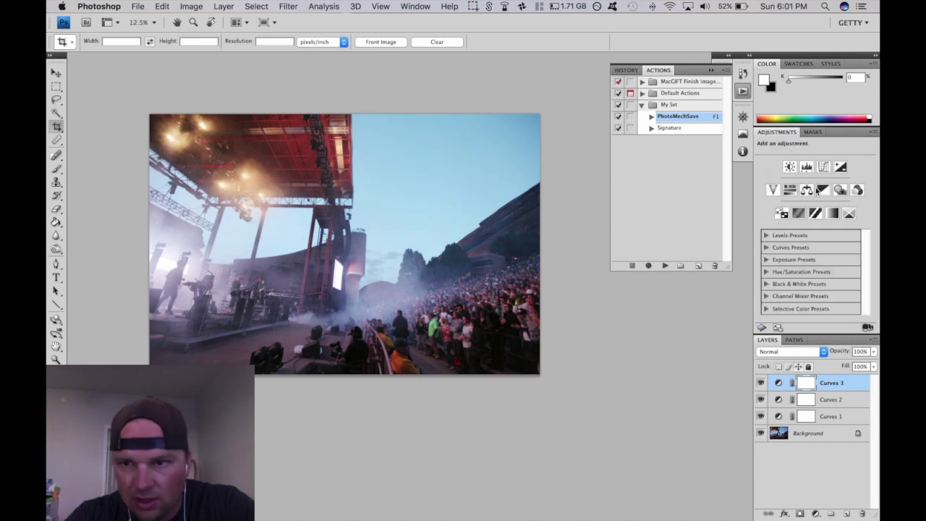
left_click(839, 166)
left_click(869, 328)
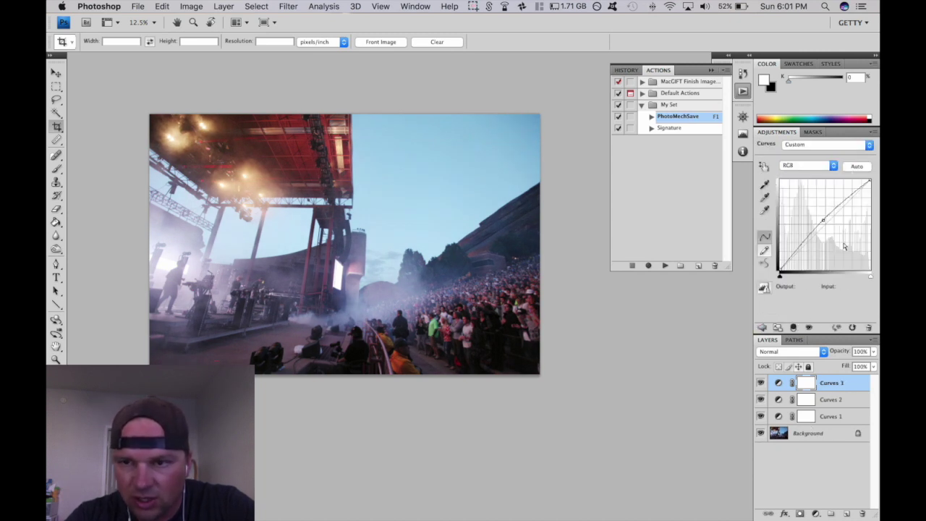
left_click(764, 328)
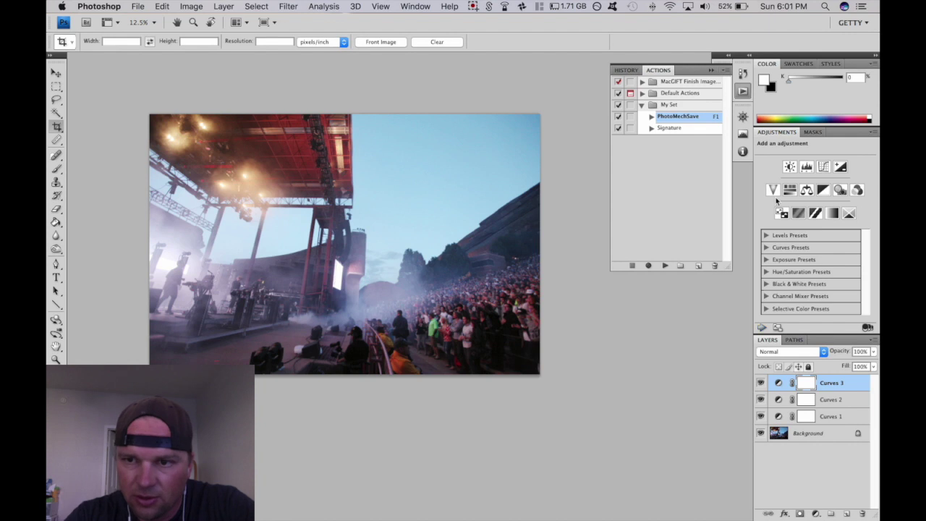
Step: Add a fourth Curves adjustment layer lowering input 72 to output 56 and raising input 201 to output 210, at 31% opacity
left_click(824, 166)
left_click_drag(807, 244, 807, 247)
left_click_drag(851, 200, 851, 196)
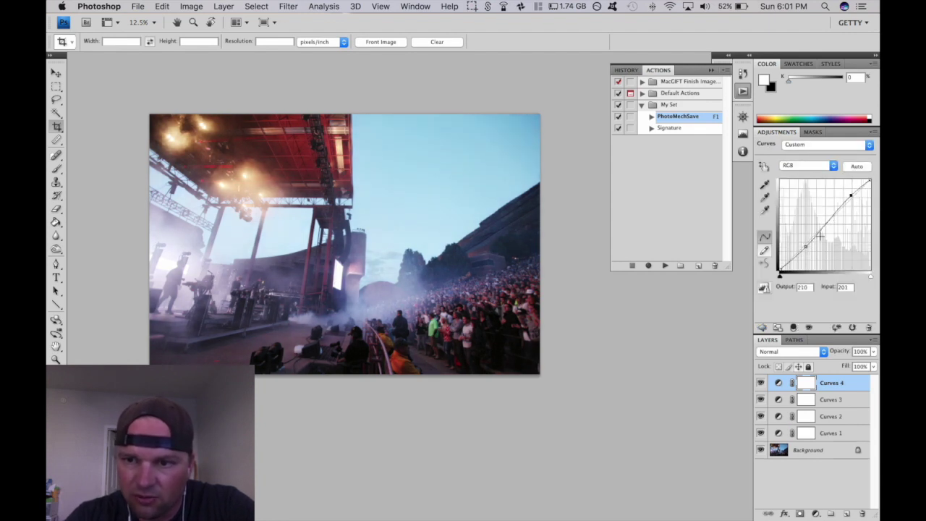
left_click_drag(806, 247, 806, 249)
left_click(874, 351)
left_click_drag(871, 366, 830, 365)
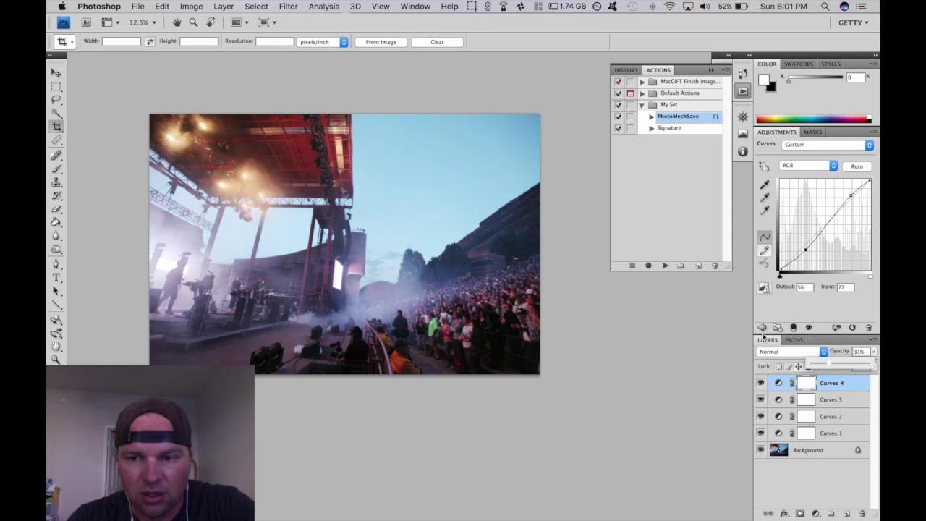
Step: Add a fifth Curves adjustment layer lifting input 115 to output 135 and save the crowd photo with the PhotoMechSave action
left_click(762, 327)
left_click(823, 186)
left_click_drag(822, 230, 821, 222)
key("F1")
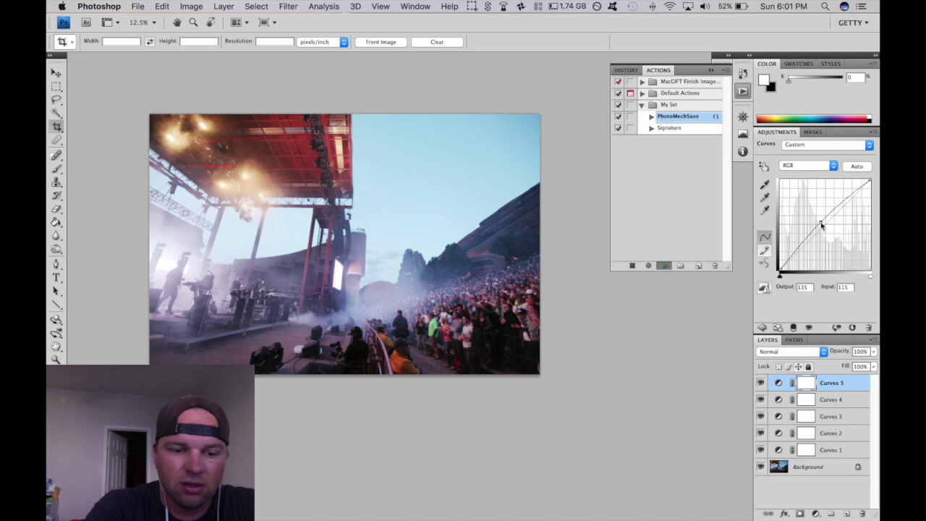
Step: Crop the stage and crowd photo with the blown-out stage light slightly tighter, rotating the frame a little to straighten it
key("Return")
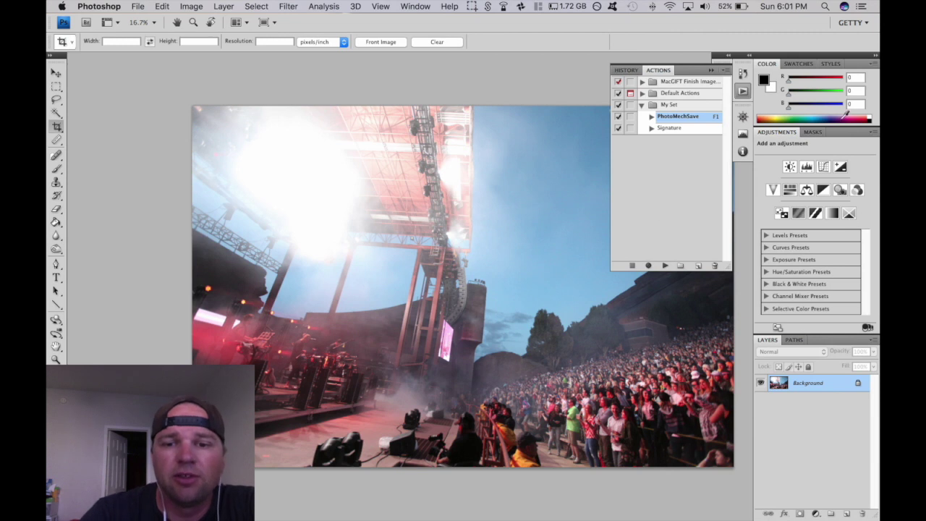
key("super+minus")
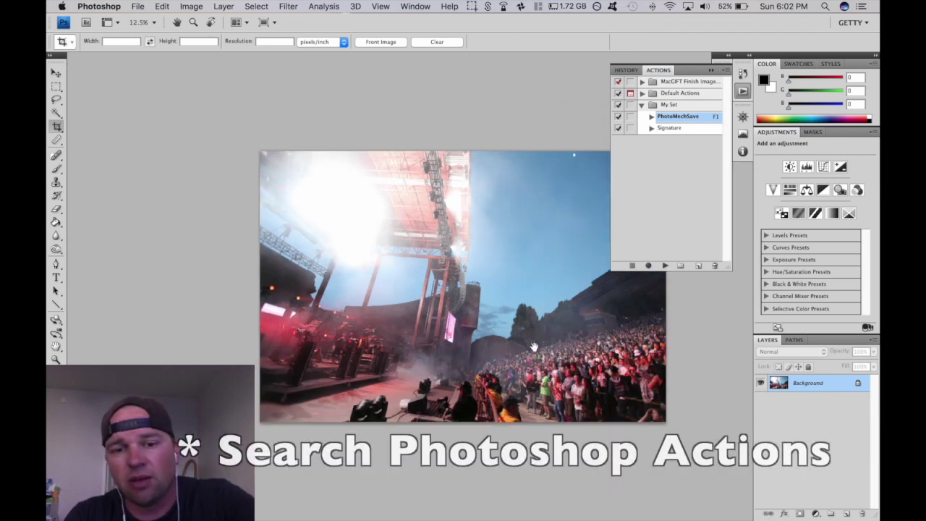
left_click_drag(532, 339, 455, 323)
left_click_drag(175, 102, 730, 427)
left_click_drag(184, 135, 196, 143)
mouse_move(589, 144)
left_mouse_down()
mouse_move(573, 150)
mouse_move(582, 148)
left_mouse_up()
left_click_drag(507, 324, 510, 317)
left_click_drag(613, 326, 613, 329)
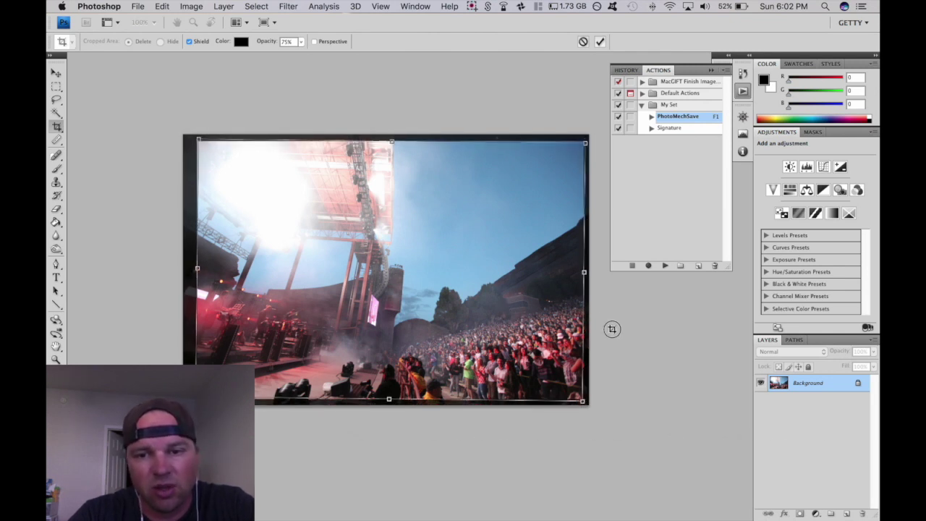
double_click(534, 310)
Step: Add a Curves adjustment layer lifting input 112 to output 136 to brighten the stage and crowd photo
left_click_drag(557, 330, 451, 263)
left_click(824, 166)
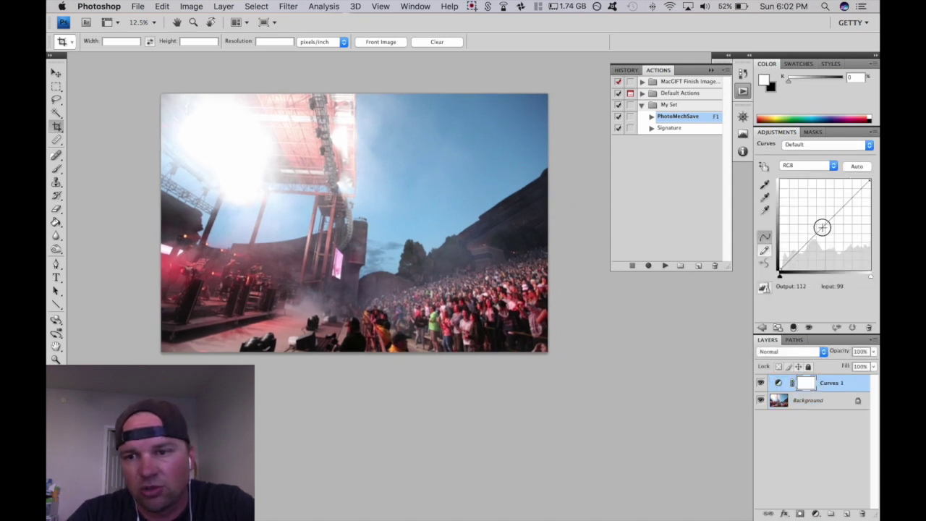
left_click_drag(820, 232, 820, 221)
Step: Examine the brightened crowd up close to judge its sharpness and detail
key("z")
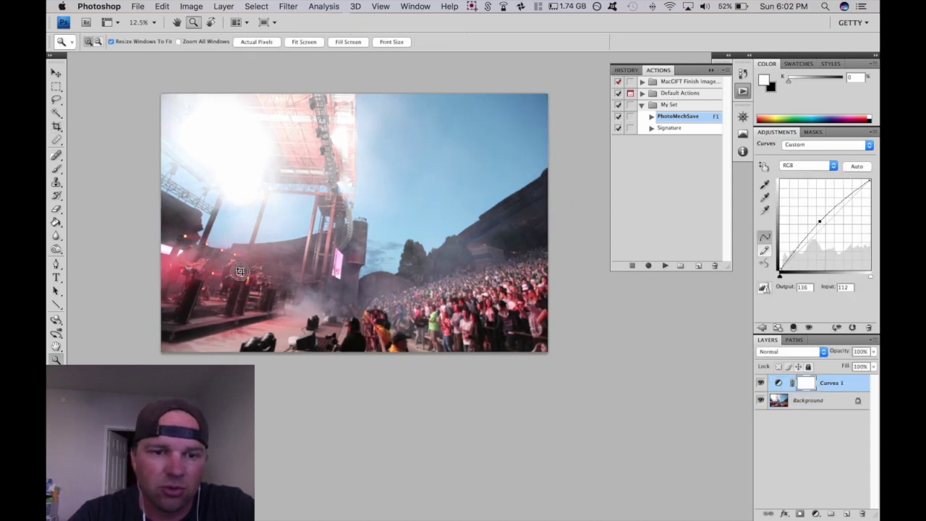
left_click(346, 326)
left_click(345, 325, "alt")
left_click(369, 323, "alt")
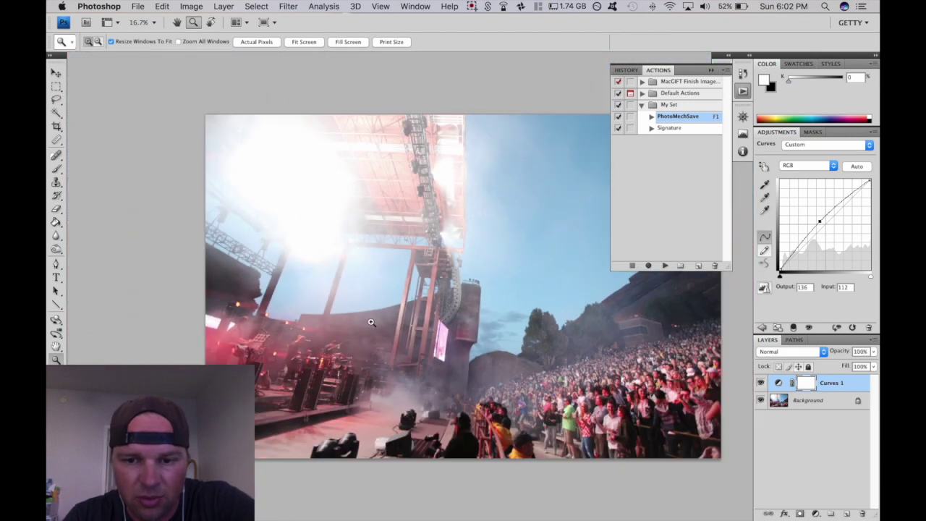
left_click(641, 422)
left_click(648, 431, "alt")
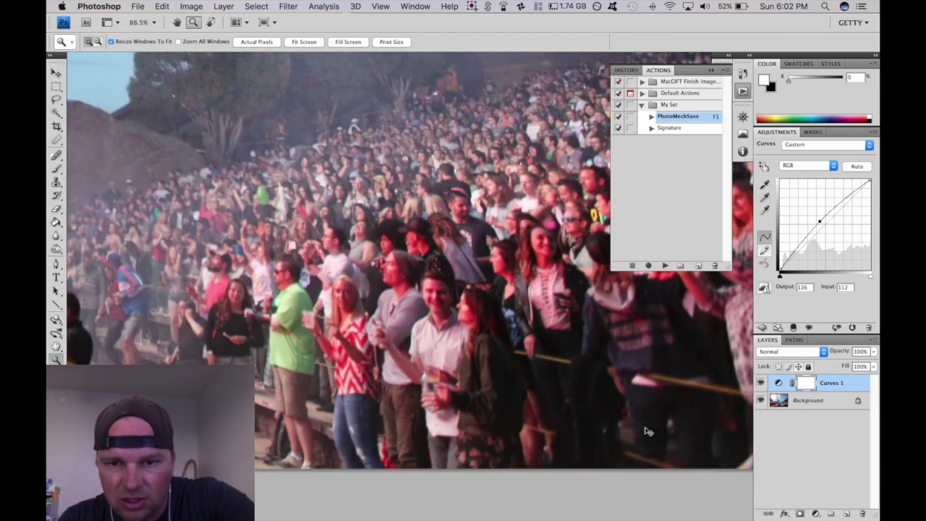
left_click(648, 431, "alt")
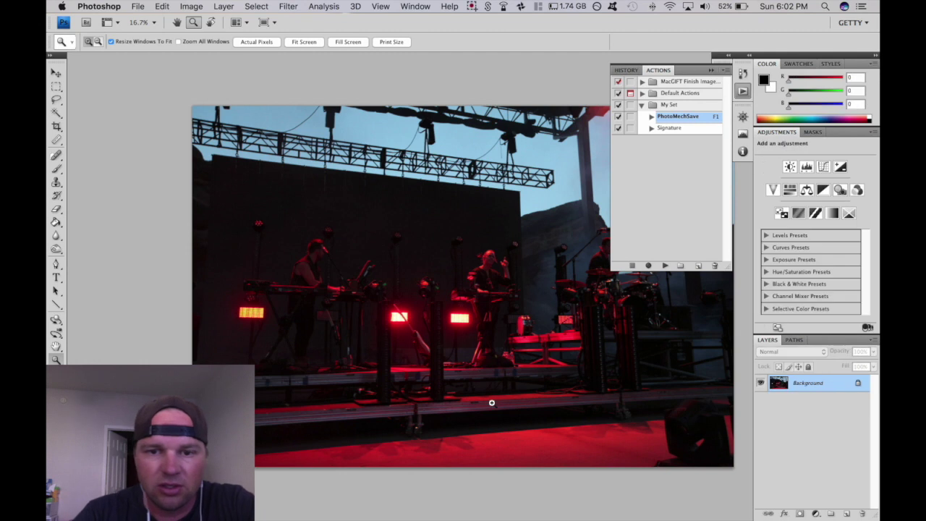
Step: Leave the dark red stage photo unedited and move on to the photo with the lit RÜFÜS stage screen
left_click_drag(567, 371, 432, 376)
key("super+grave")
key("super+minus")
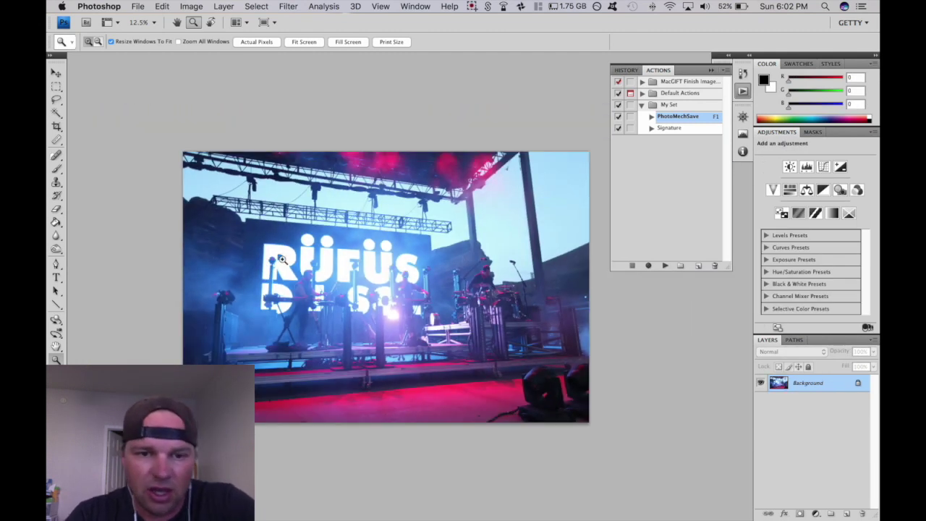
Step: Try a tighter crop around the band in the RÜFÜS stage photo and revert the photo to its opened state
key("c")
left_click_drag(181, 147, 676, 456)
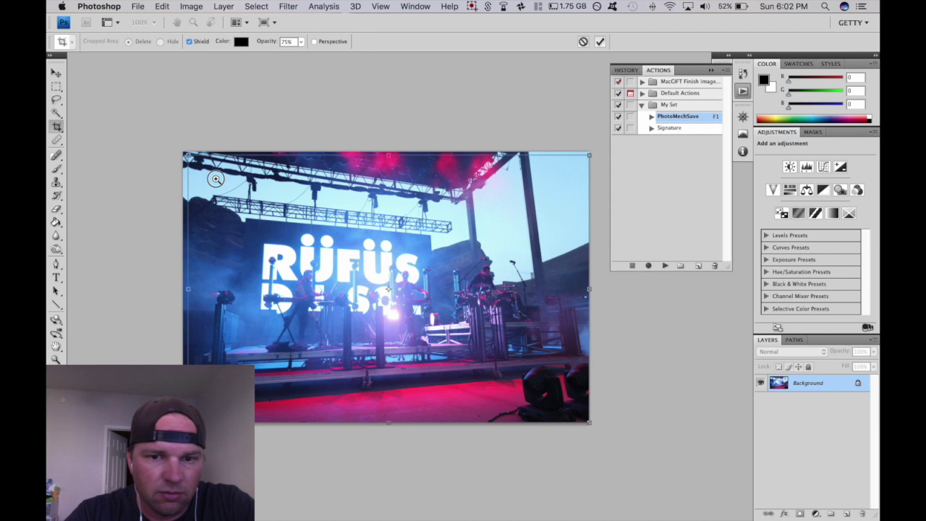
left_click_drag(216, 179, 545, 393)
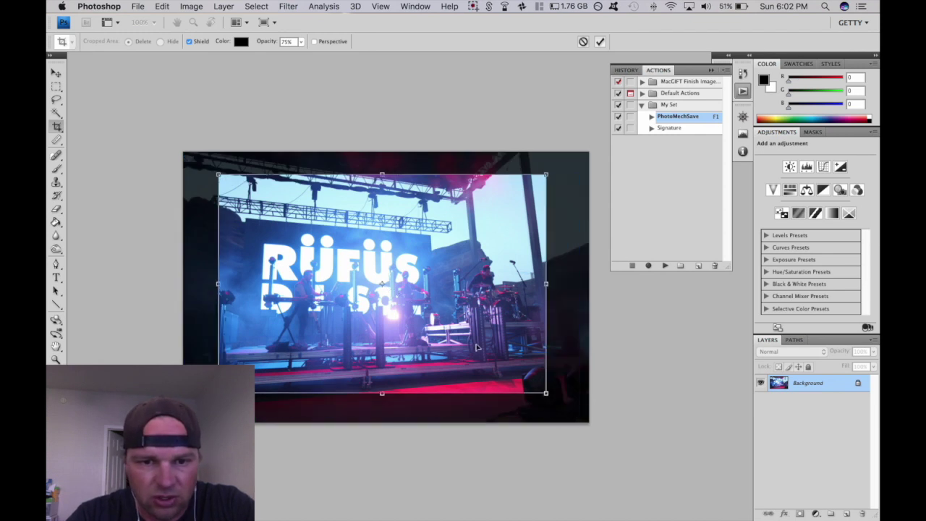
left_click_drag(477, 348, 489, 347)
left_click_drag(606, 370, 600, 346)
key("Return")
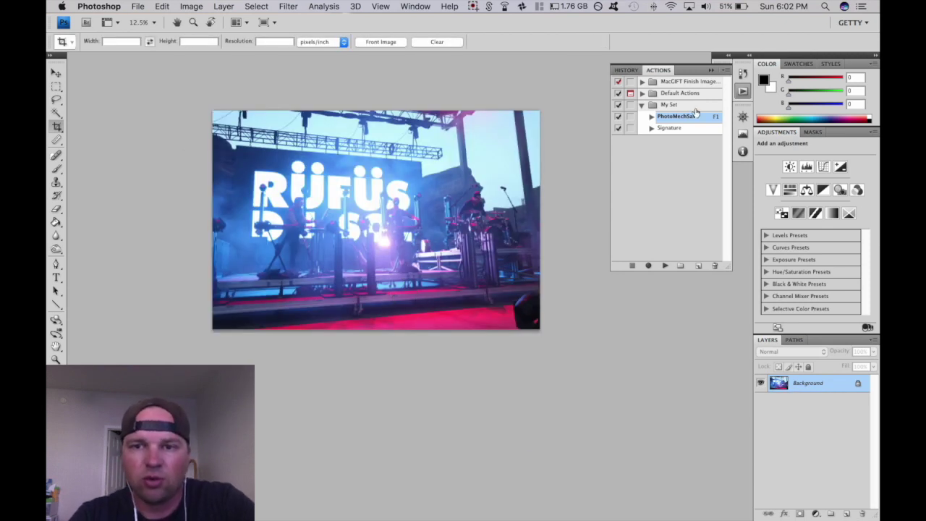
left_click(627, 69)
left_click(652, 98)
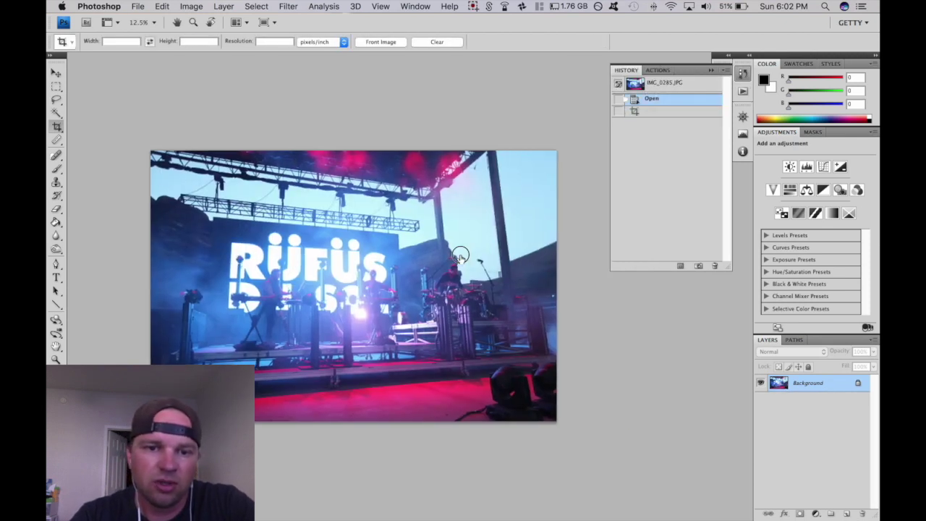
Step: Add a Curves adjustment layer darkening the shadows and raising input 196 to output 211, and reduce the layer's opacity
left_click(824, 166)
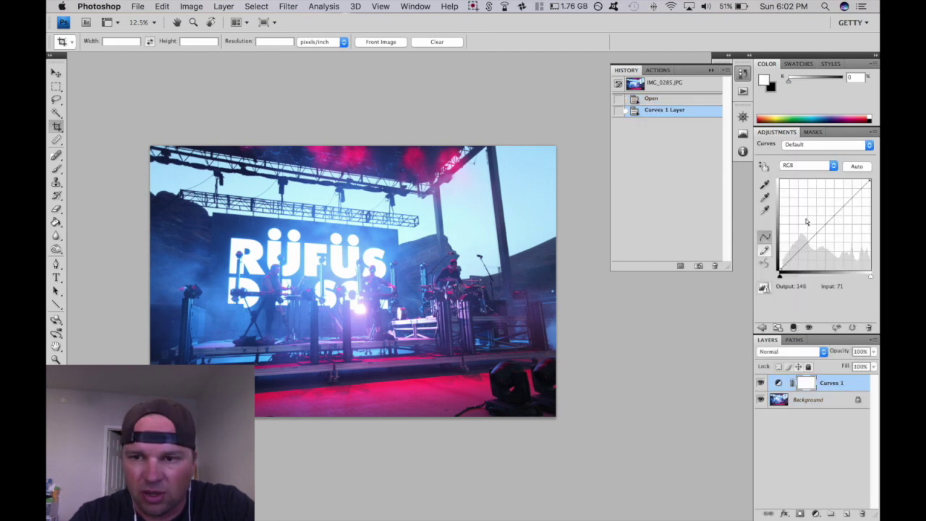
left_click_drag(806, 246, 809, 248)
left_click_drag(849, 207, 849, 195)
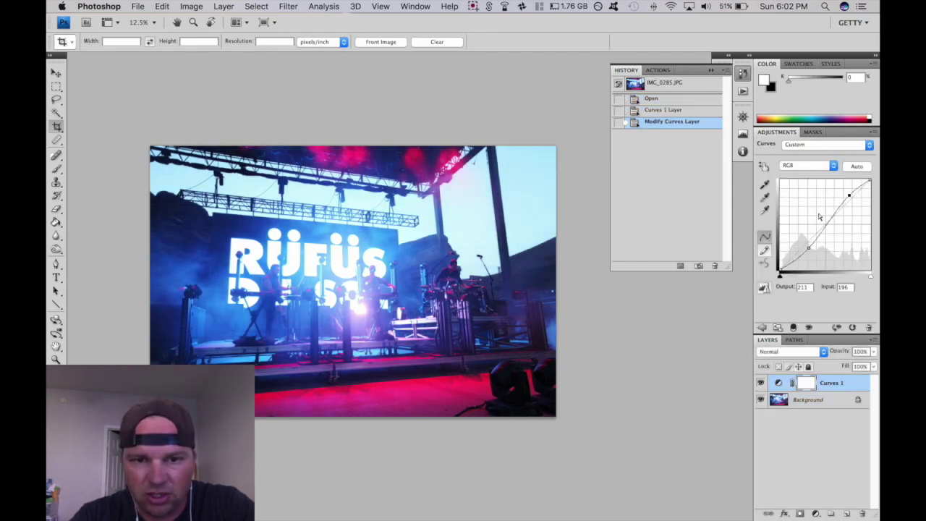
left_click(873, 351)
left_click_drag(835, 368, 840, 368)
Step: Add a second Curves adjustment layer lifting input 120 to output 136 on the RÜFÜS stage photo
left_click(762, 327)
left_click(823, 167)
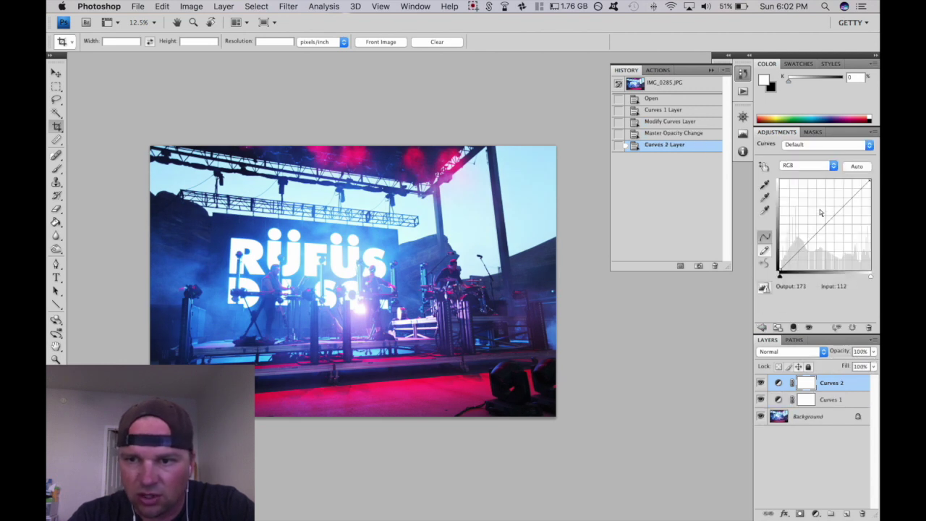
left_click_drag(822, 229, 822, 221)
Step: Examine the performer in front of the lit screen up close and return to the full photo
key("z")
left_click_drag(351, 241, 618, 413)
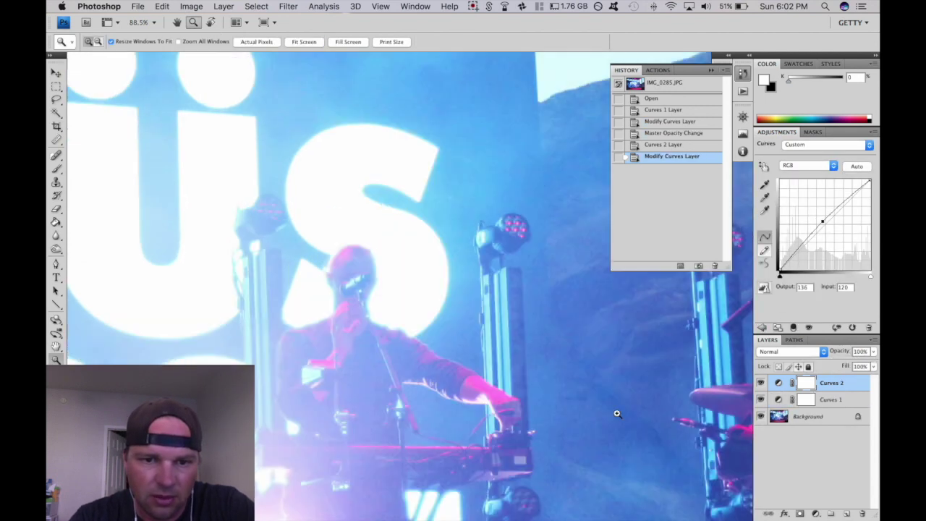
key("super+minus")
key("super+minus")
key("super+minus")
key("super+minus")
key("super+minus")
key("super+minus")
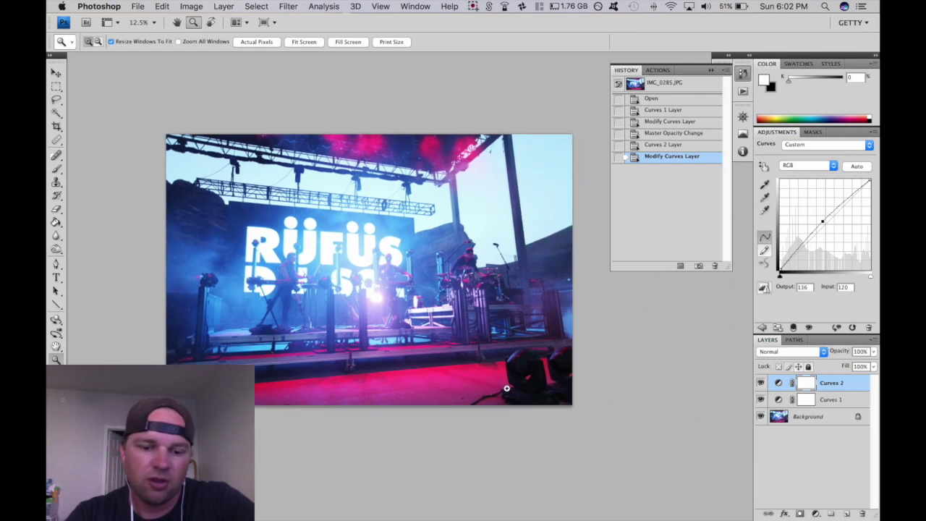
Step: Crop the RÜFÜS stage photo tighter around the band, trimming the outer edges on all sides
key("c")
mouse_move(161, 116)
left_mouse_down()
mouse_move(736, 511)
mouse_move(800, 513)
left_mouse_up()
left_click_drag(167, 133, 208, 158)
left_click_drag(570, 401, 542, 381)
left_click_drag(521, 323, 439, 272)
key("Return")
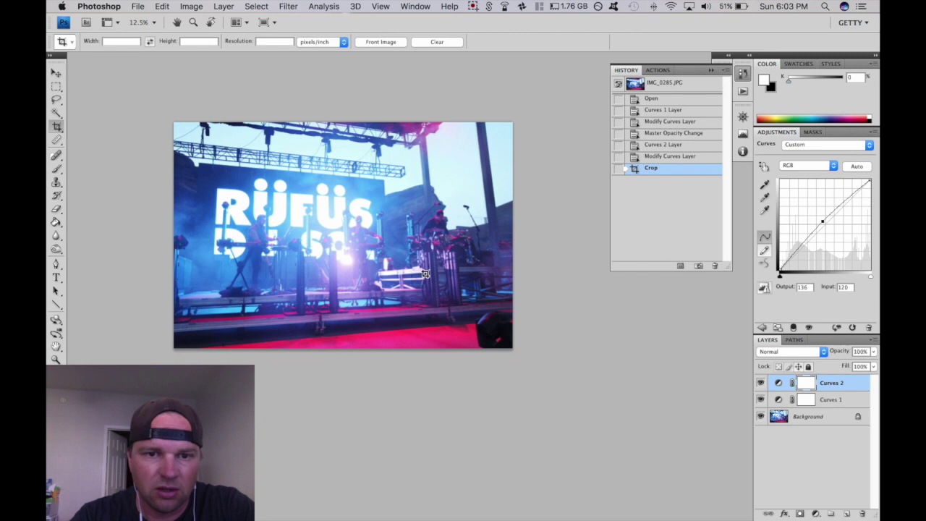
Step: Add a third Curves adjustment layer darkening the shadows and raising input 200 to output 218 on the cropped stage photo
key("z")
left_click_drag(280, 206, 459, 281)
key("super+minus")
key("super+minus")
key("super+minus")
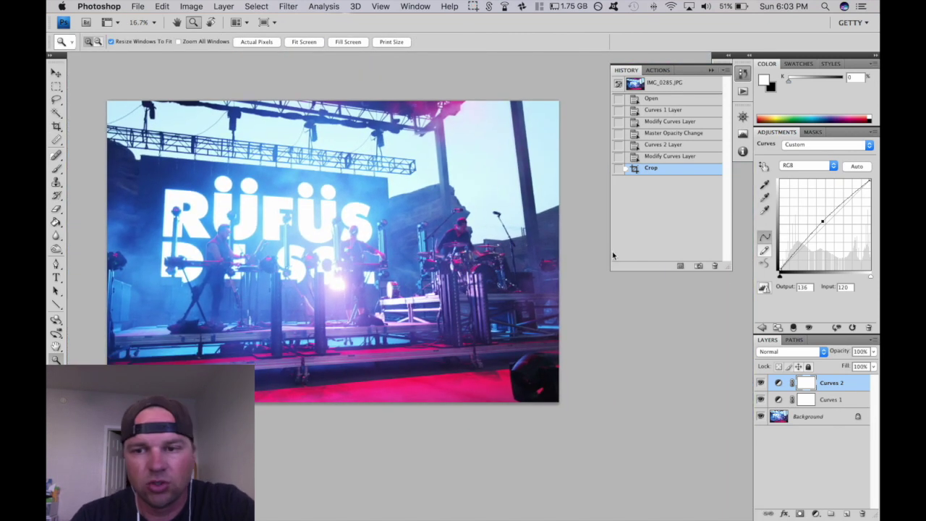
left_click(762, 327)
left_click(804, 157)
left_click_drag(810, 241, 807, 248)
left_click_drag(849, 200, 852, 193)
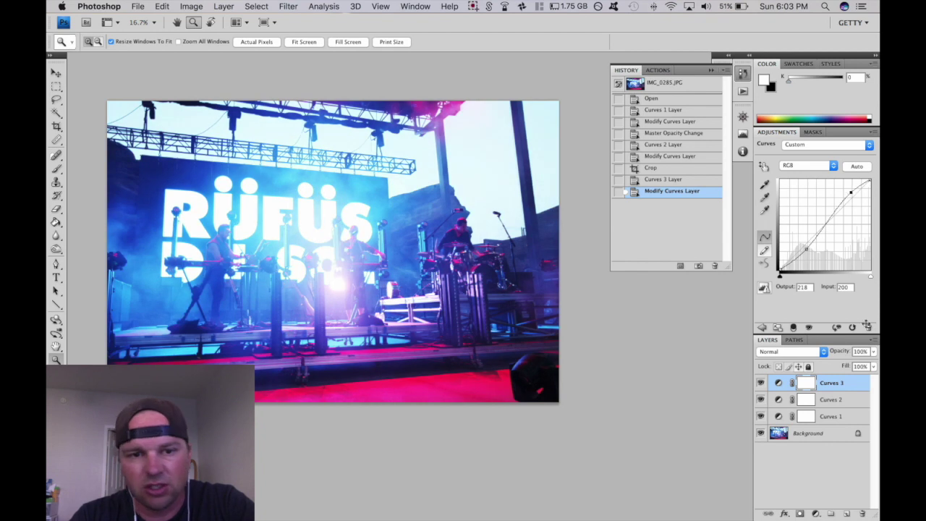
Step: Set the third Curves layer's opacity to 69% and save the stage photo with the PhotoMechSave action
left_click(874, 352)
left_click_drag(871, 365, 852, 366)
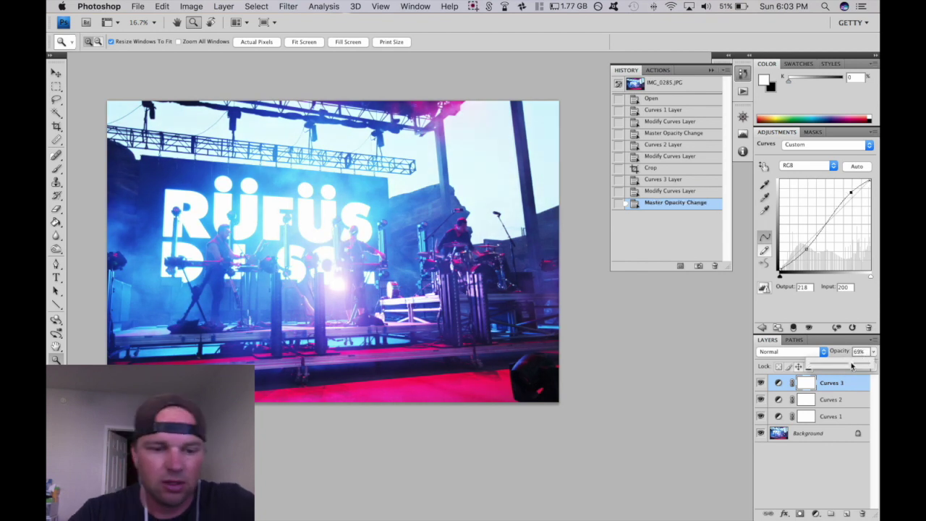
key("F2")
key("Return")
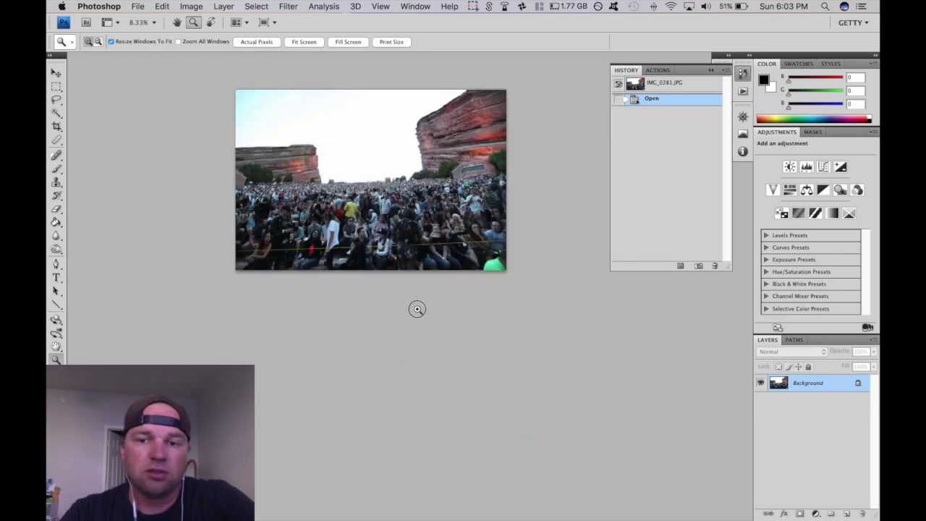
Step: Crop and straighten the Red Rocks crowd photo and add a Curves adjustment layer that lifts the midtones
left_click(714, 72)
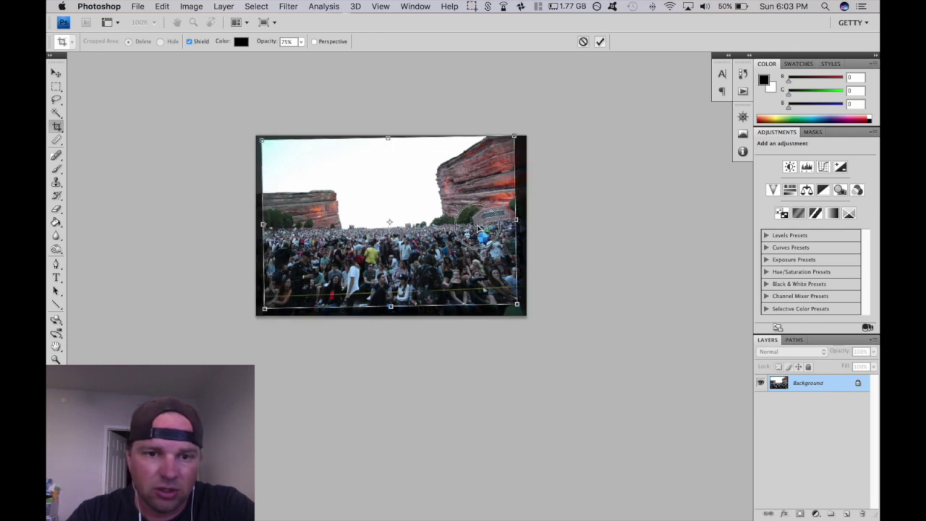
left_click(820, 167)
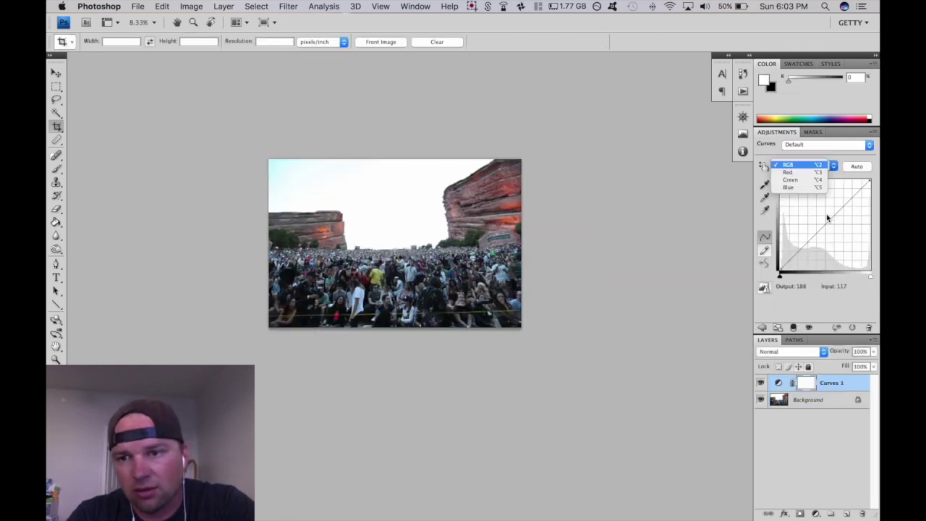
left_click_drag(818, 233, 805, 249)
Step: Add a second Curves adjustment layer darkening the shadows and raising input 192 to output 208, and lower its opacity
left_click(764, 328)
left_click(802, 165)
left_click_drag(846, 202, 849, 196)
left_click(873, 351)
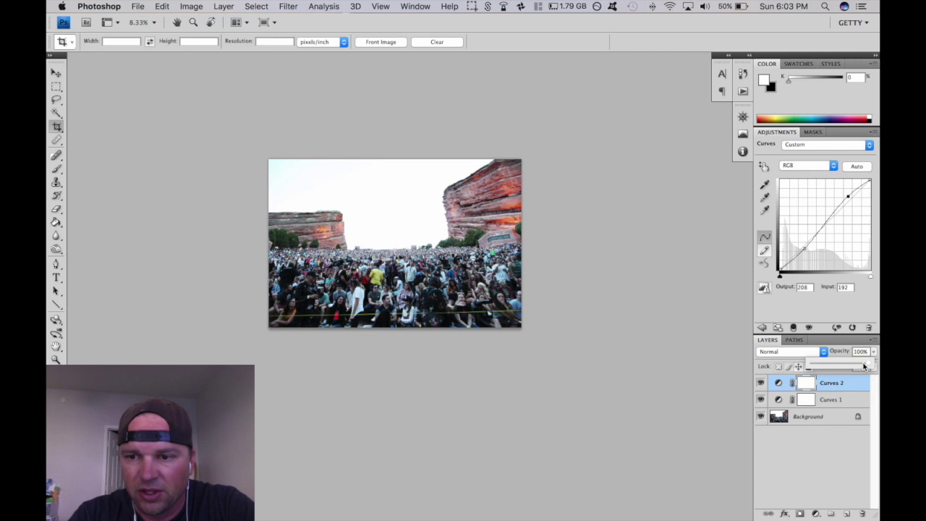
left_click_drag(868, 363, 830, 363)
Step: Set the first Curves layer's opacity to 57% on the Red Rocks crowd photo
left_click(856, 398)
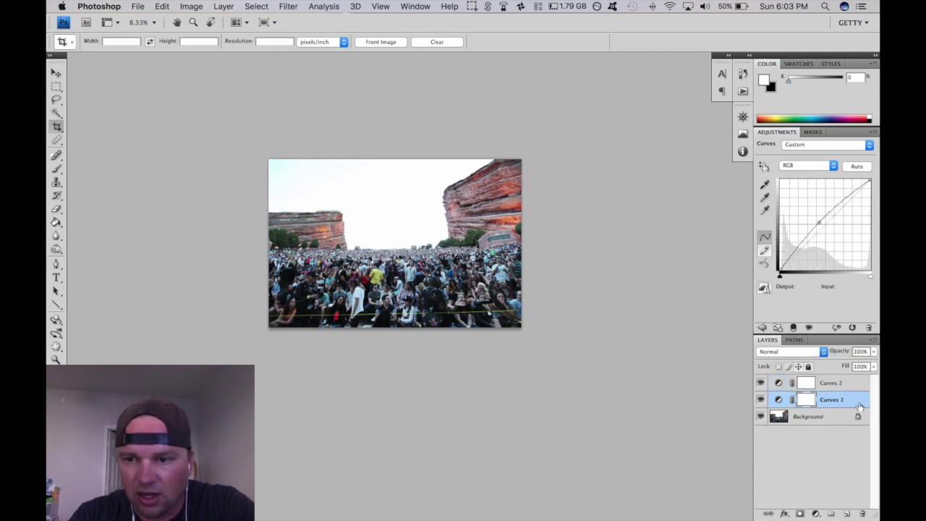
left_click_drag(819, 364, 844, 364)
key("z")
left_click(510, 318)
left_click(601, 415, "alt")
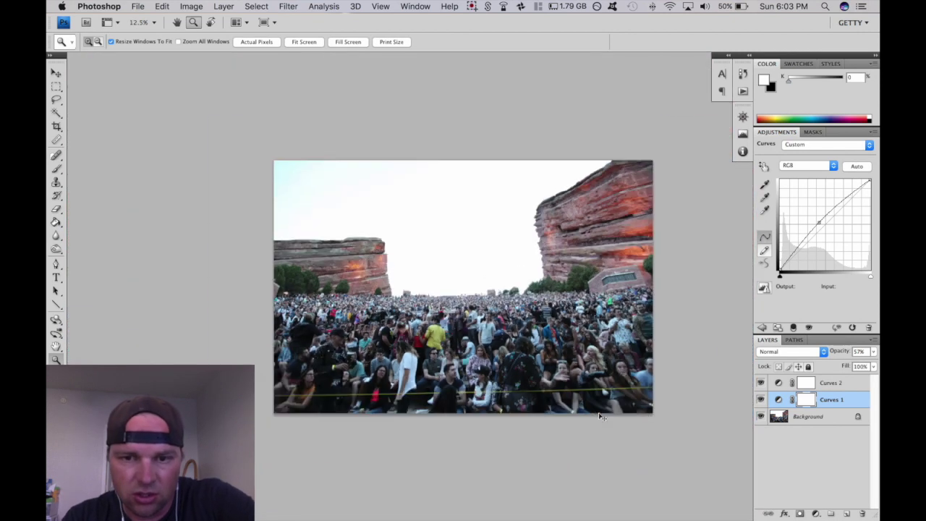
Step: Crop a thin strip off the upper and left edges of the crowd photo and save it with the PhotoMechSave action
left_click_drag(600, 416, 566, 391)
key("x")
key("c")
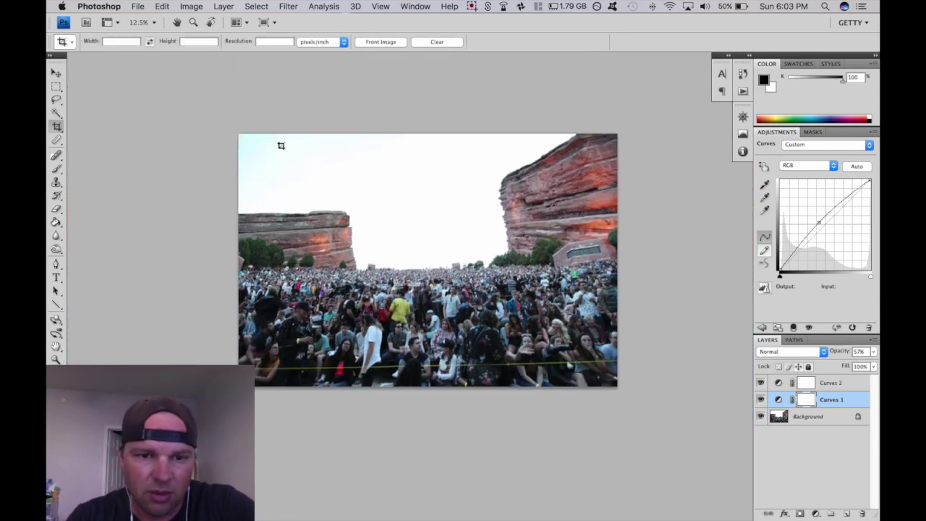
left_click_drag(233, 128, 800, 513)
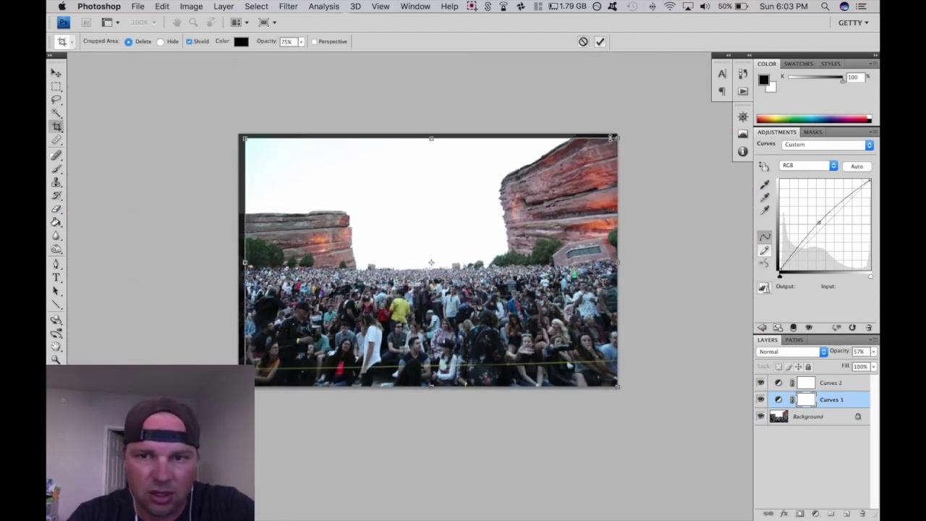
key("Return")
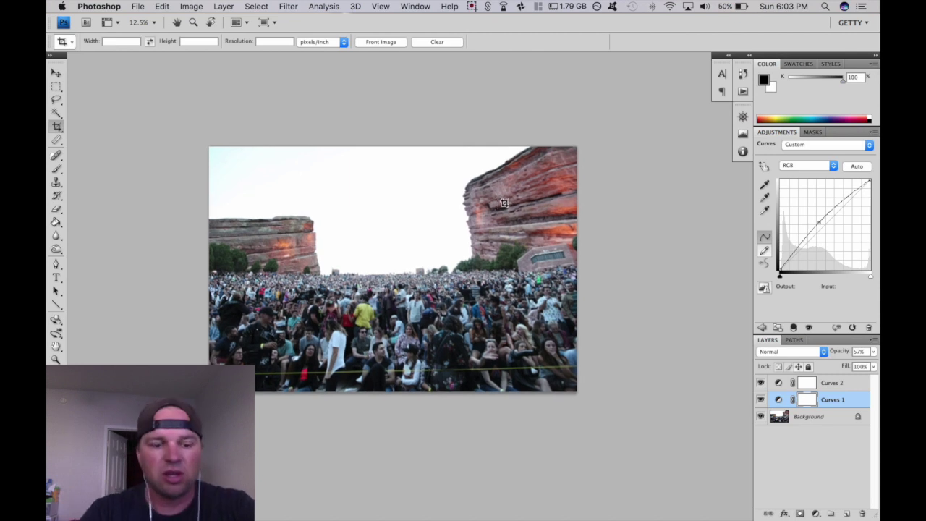
key("F2")
key("Return")
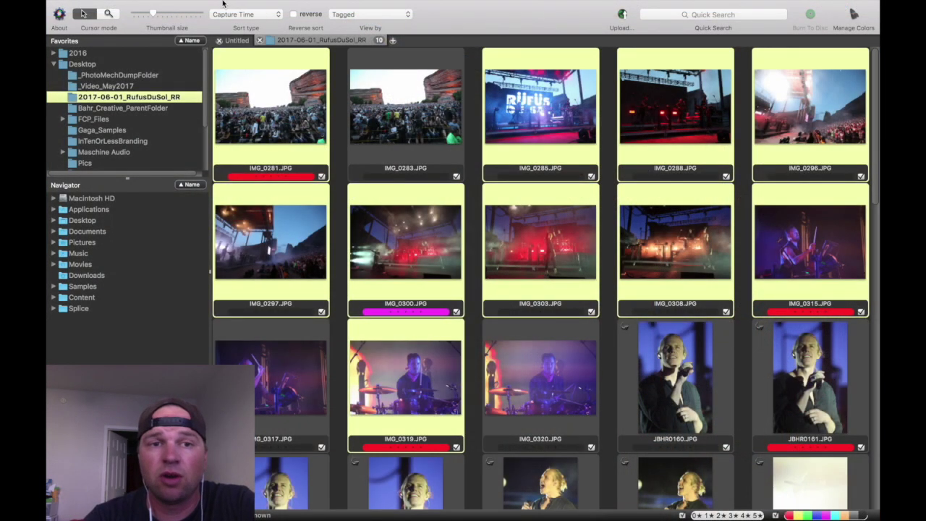
Step: Assign the Yellow color class to the selected concert photos in the 2017-06-01_RufusDuSol_RR folder
mouse_move(221, 5)
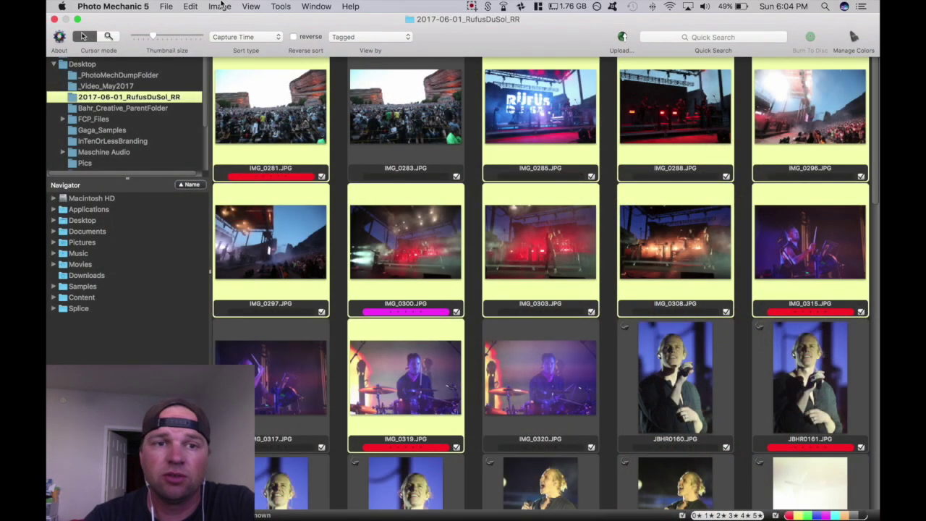
left_click(190, 6)
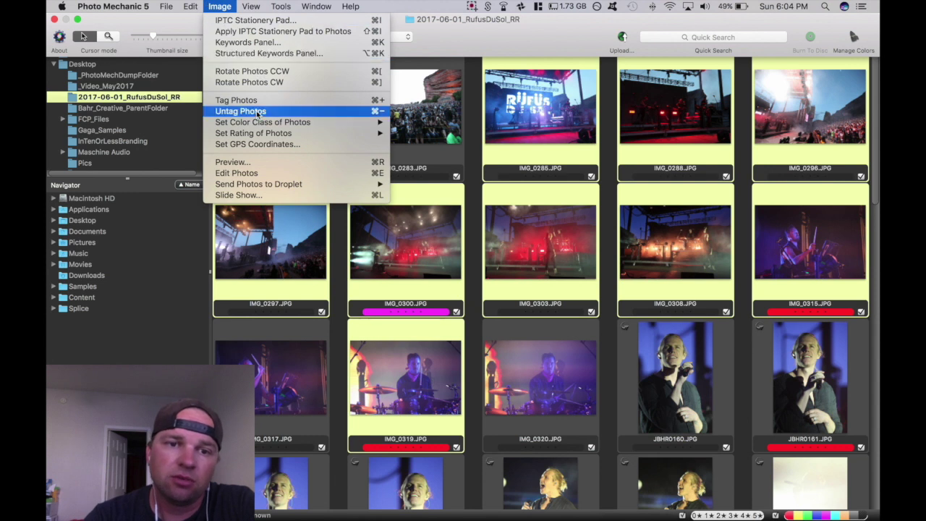
mouse_move(264, 122)
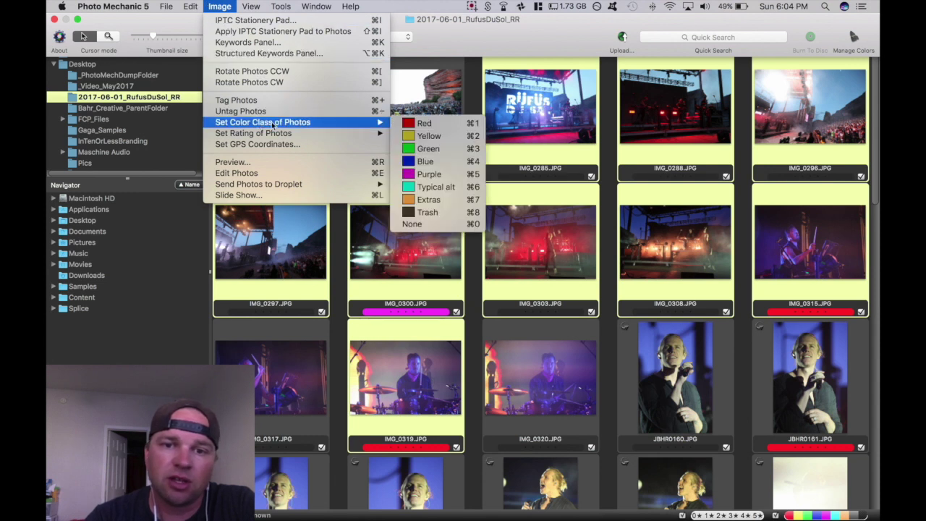
left_click(461, 136)
left_click(545, 375)
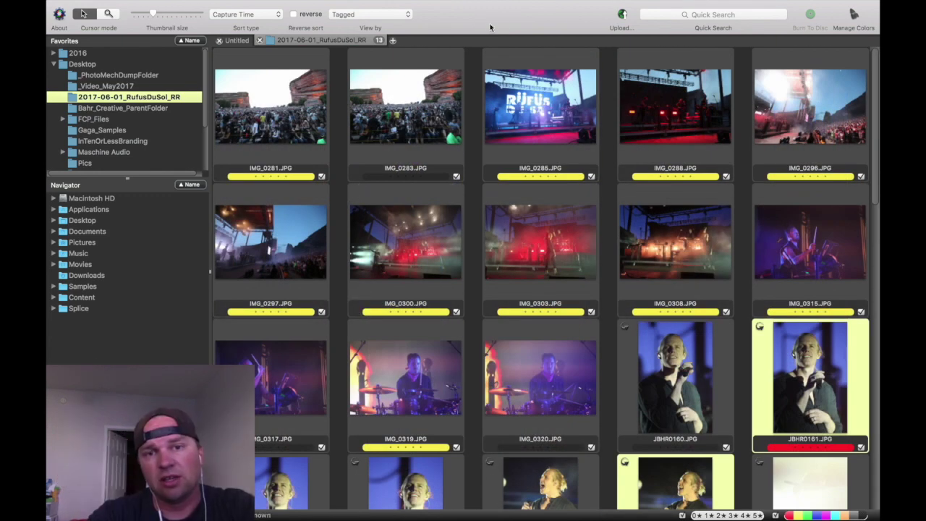
Step: Get the Photo Mechanic window out of the way, switch to Finder and open the _PhotoMechDumpFolder on the Desktop
mouse_move(123, 3)
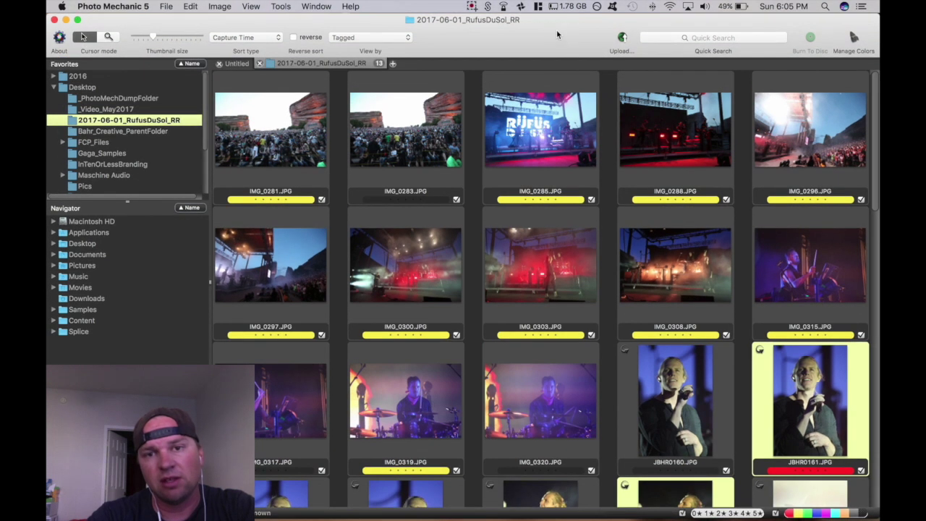
double_click(557, 29)
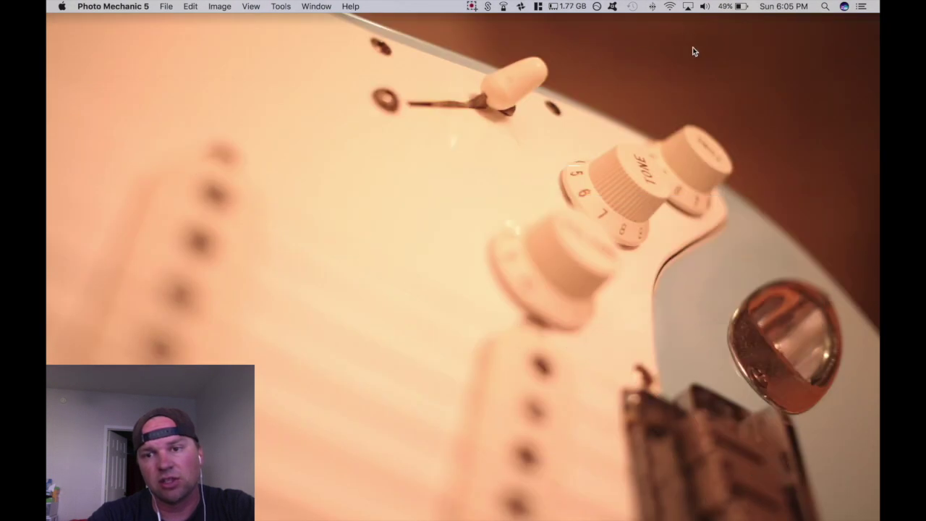
left_click(262, 506)
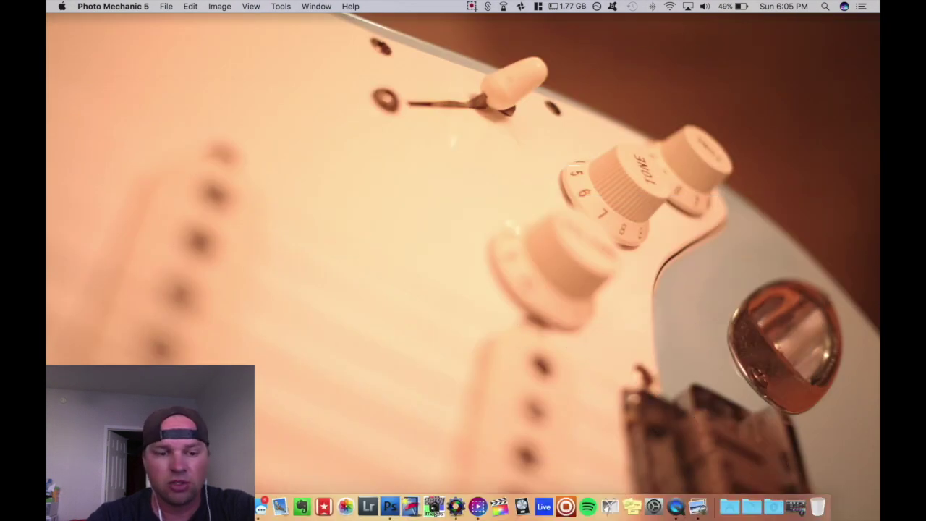
left_click(507, 111)
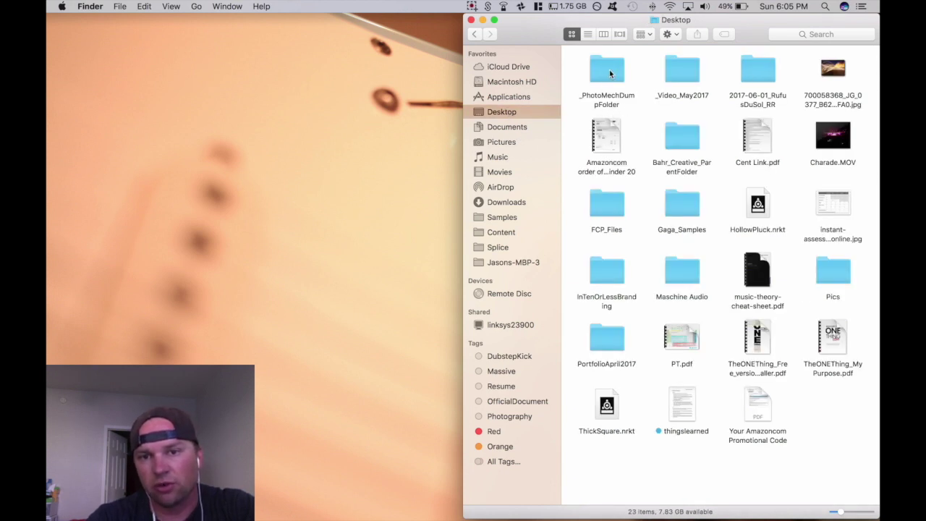
double_click(610, 69)
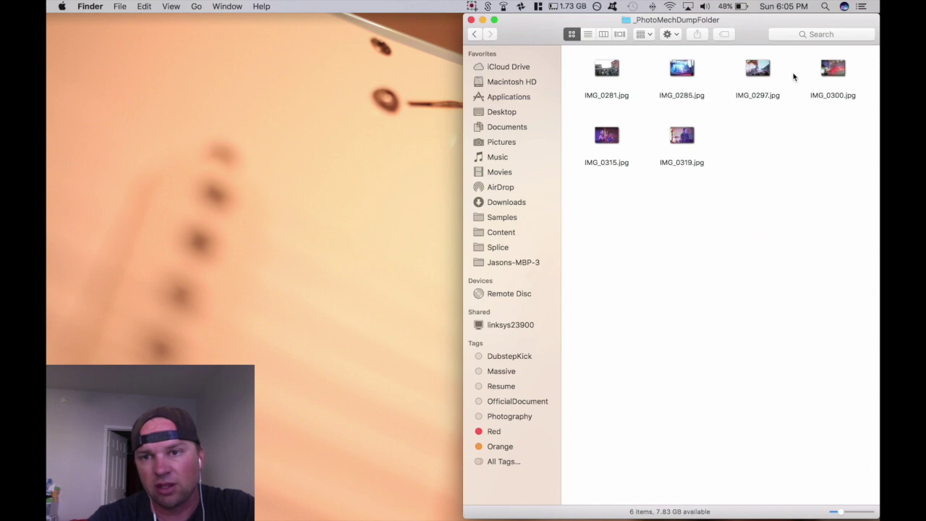
Step: Move the folder window toward the middle of the screen and open all the exported JPGs in it together in Preview
left_click_drag(767, 29, 577, 44)
key("space")
left_click(301, 178)
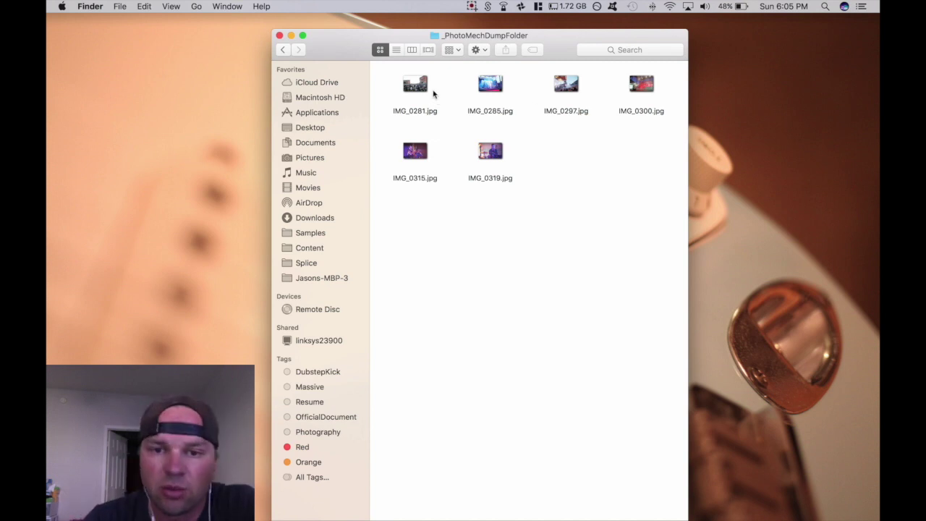
left_click_drag(397, 67, 642, 175)
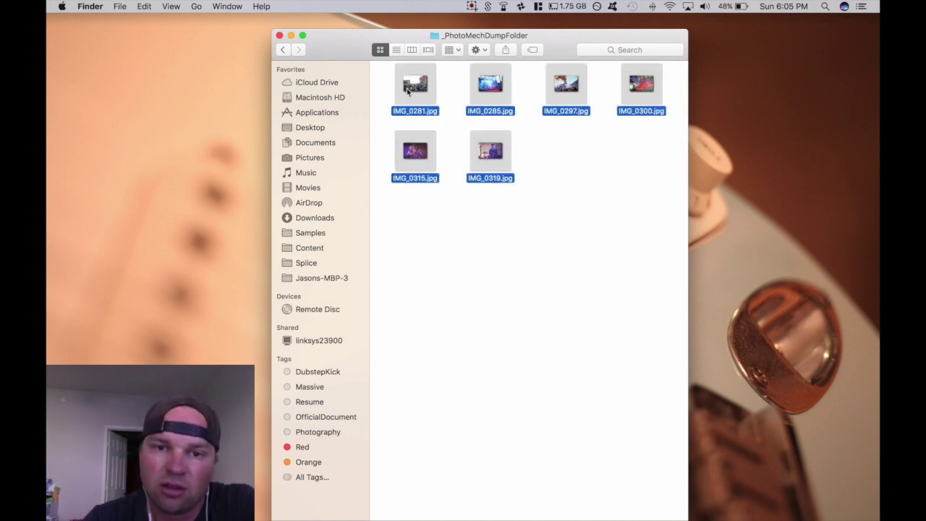
double_click(417, 88)
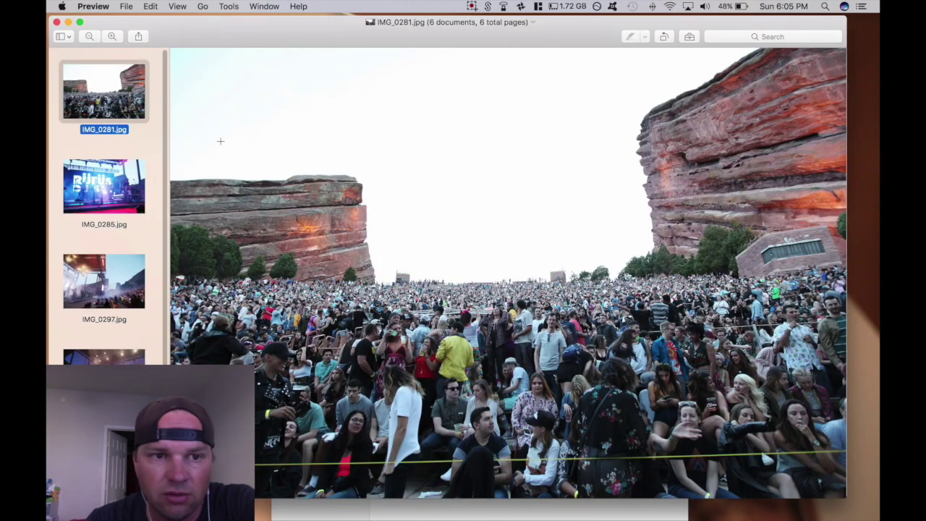
Step: Review the exported photos one after another in Preview, from IMG_0281.jpg on to IMG_0315.jpg
key("Down")
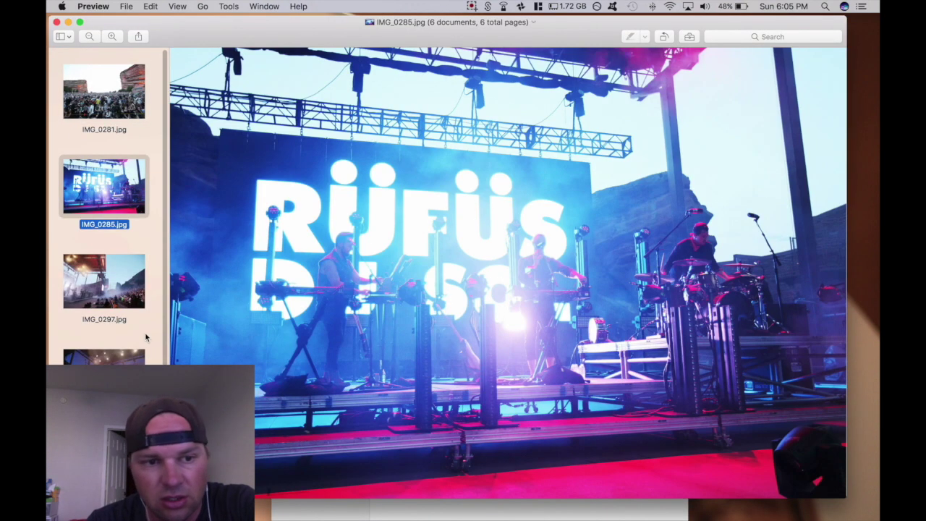
key("Down")
key("Down")
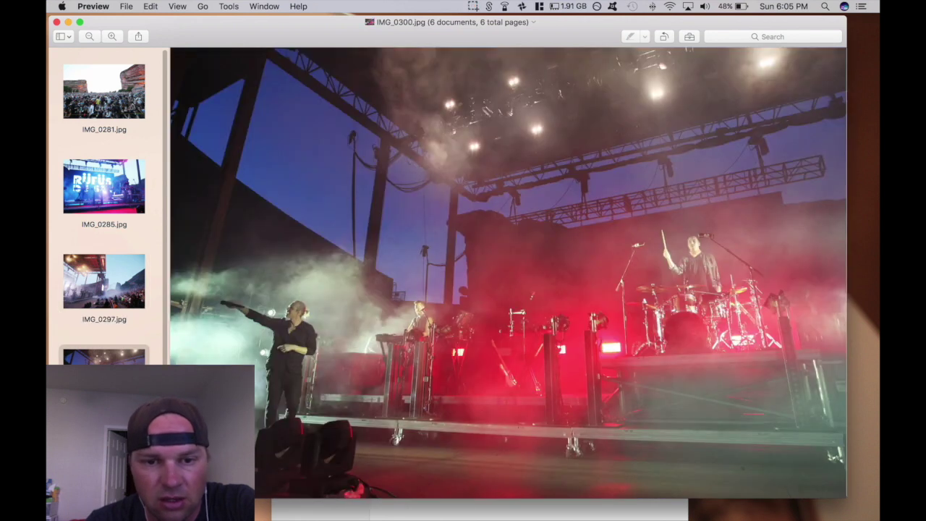
key("Down")
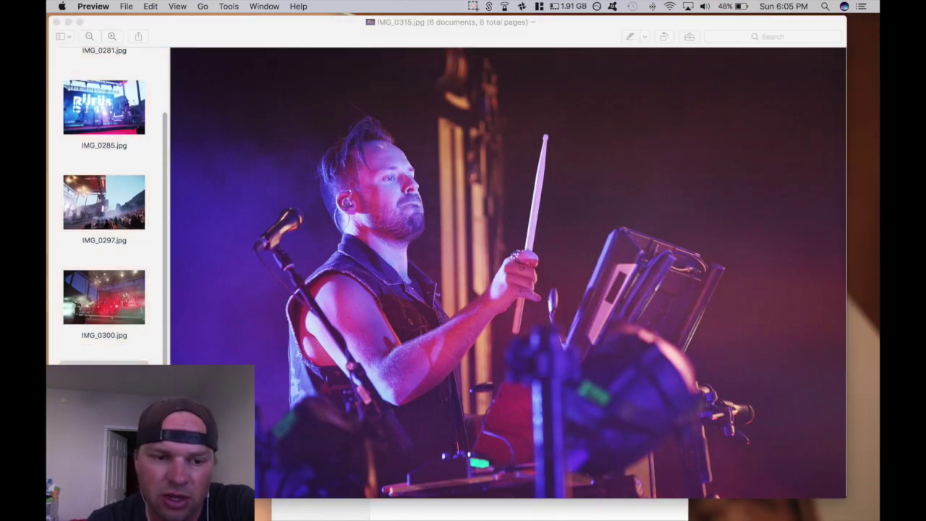